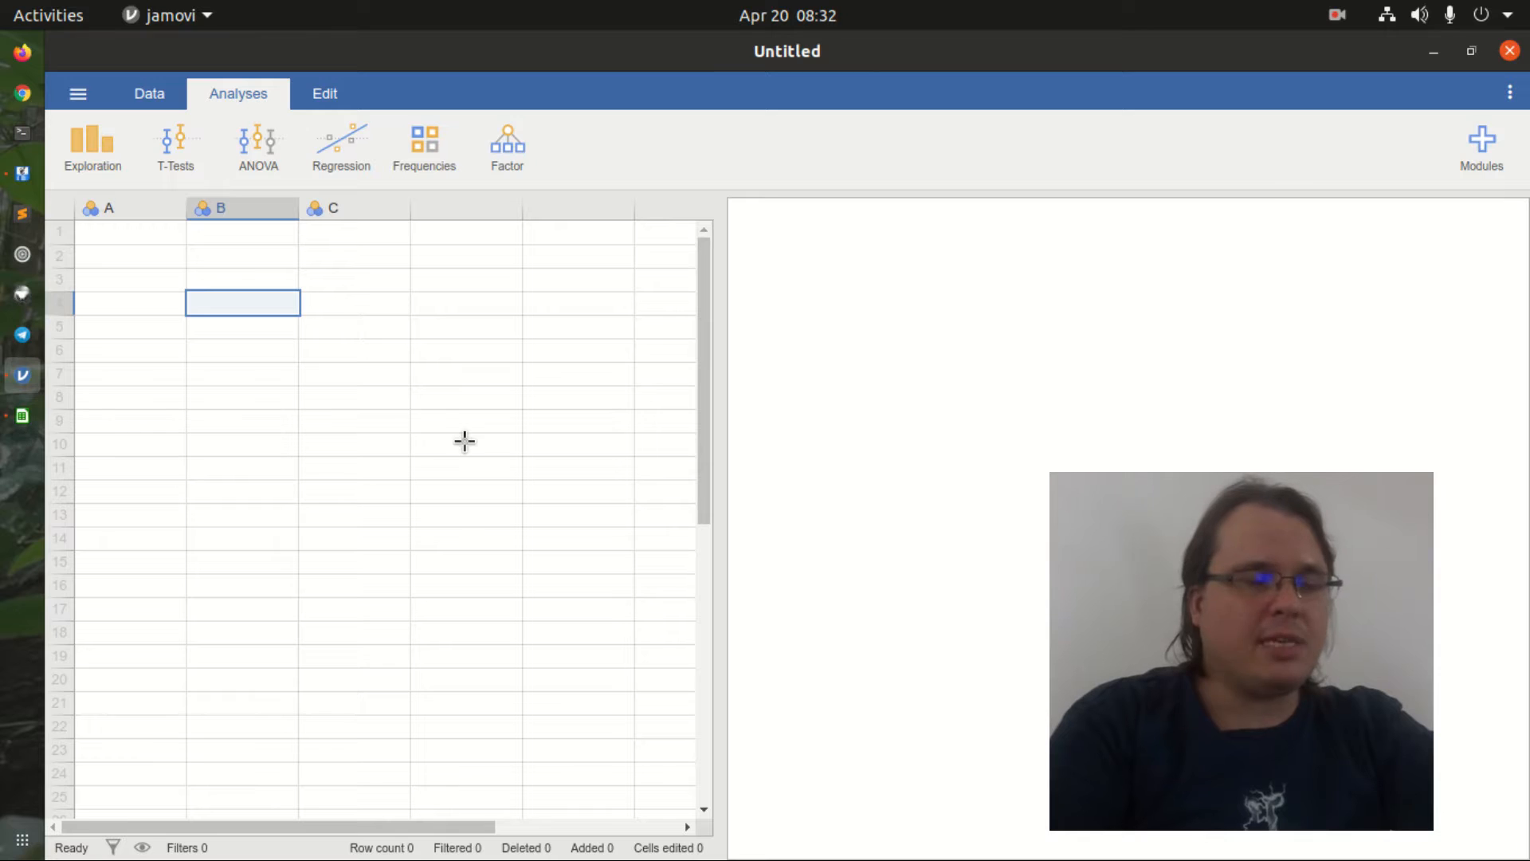
Step: Switch to LibreOffice Calc and examine the sheets dados1 and dados2, especially the Borda and Interior temperature records in dados1
left_click(22, 415)
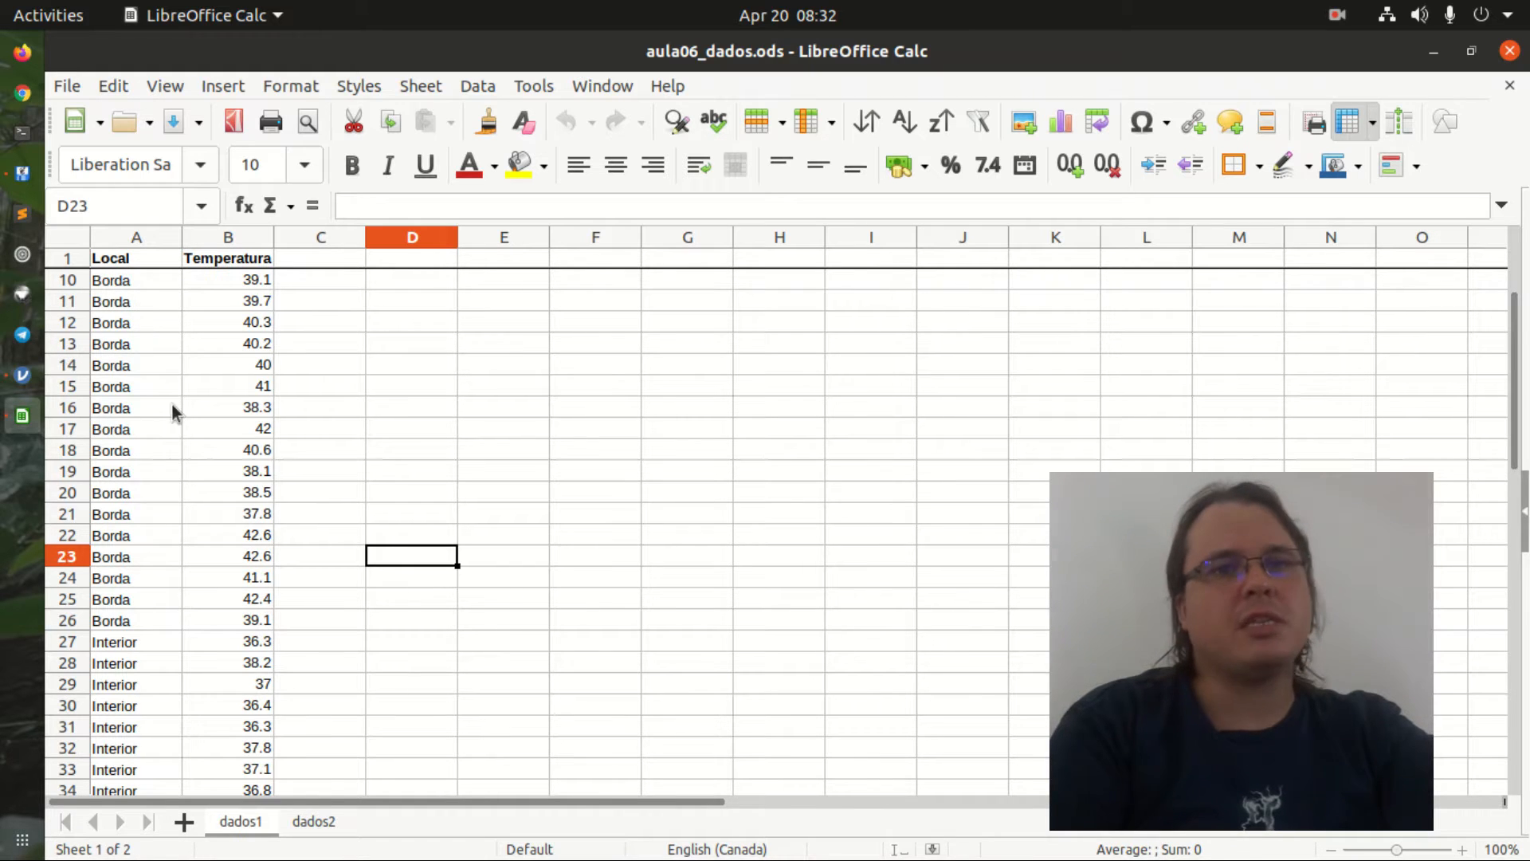
left_click(311, 823)
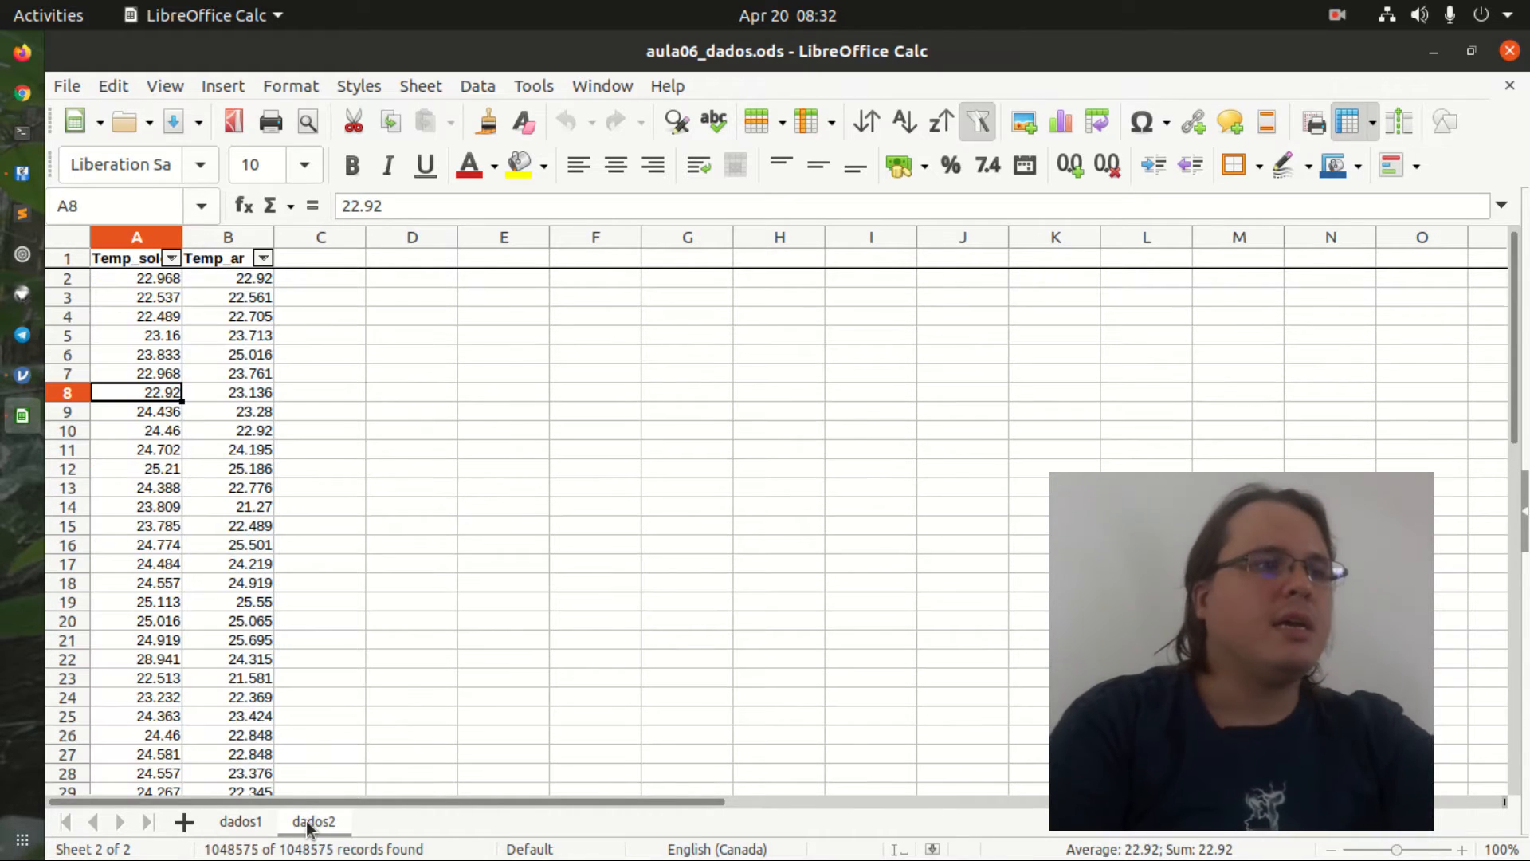
left_click(236, 826)
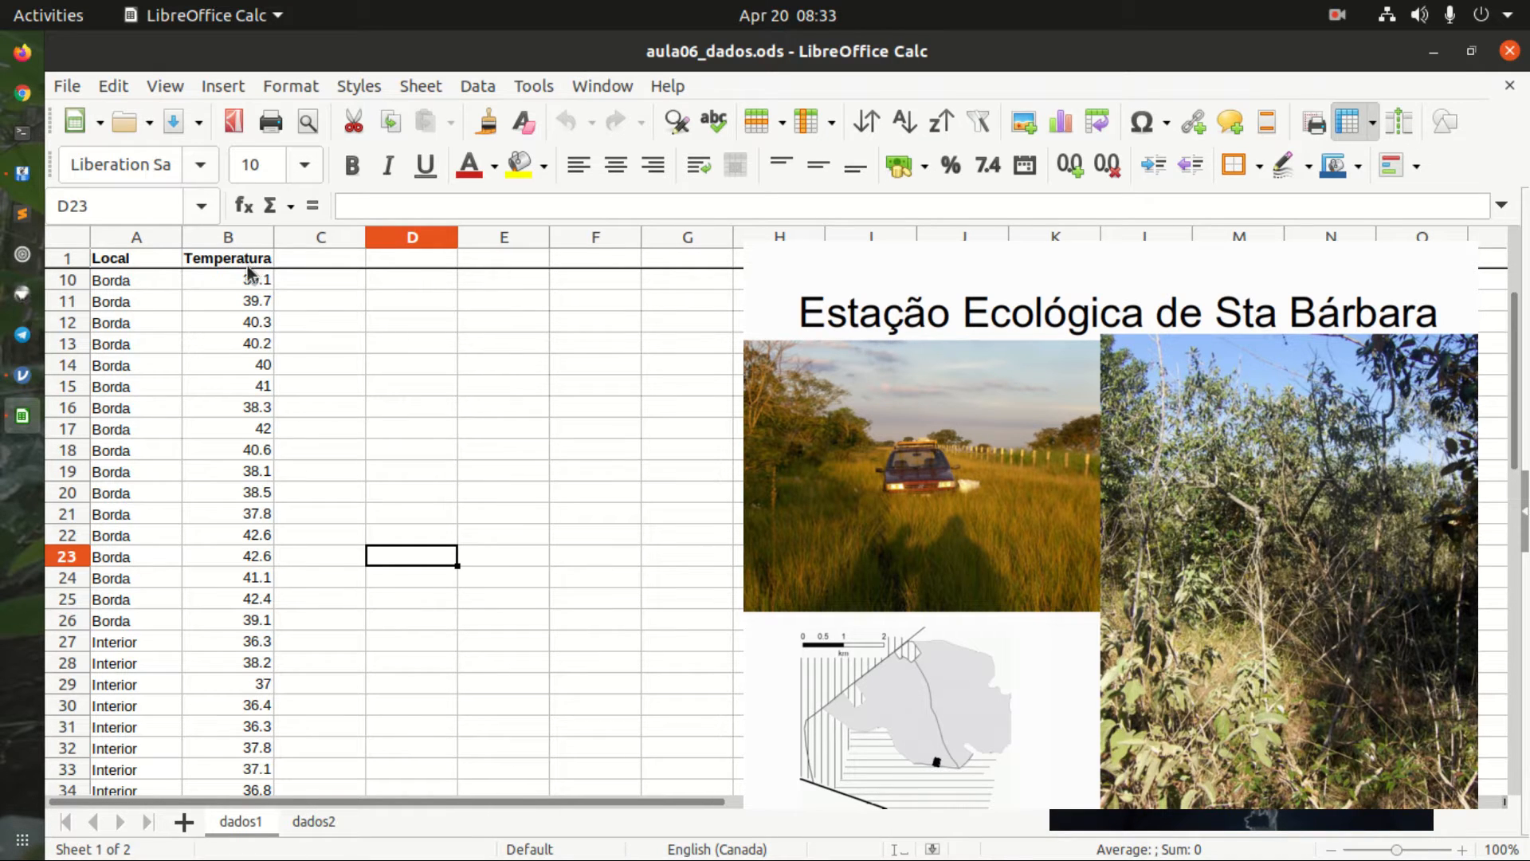
left_click(121, 263)
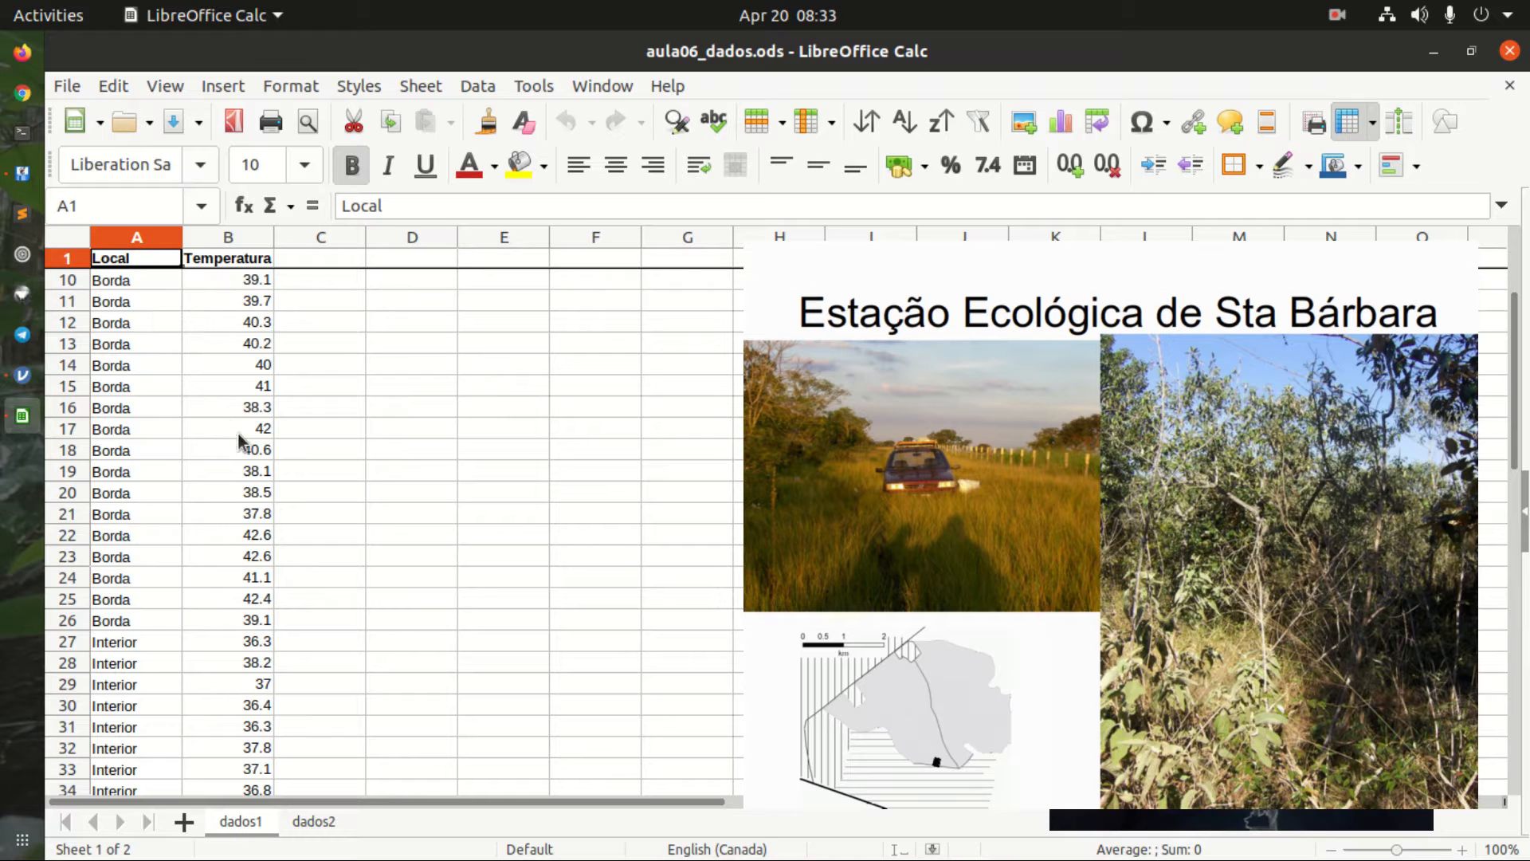
scroll(266, 455, "down", 7)
scroll(265, 455, "up", 3)
left_click(119, 371)
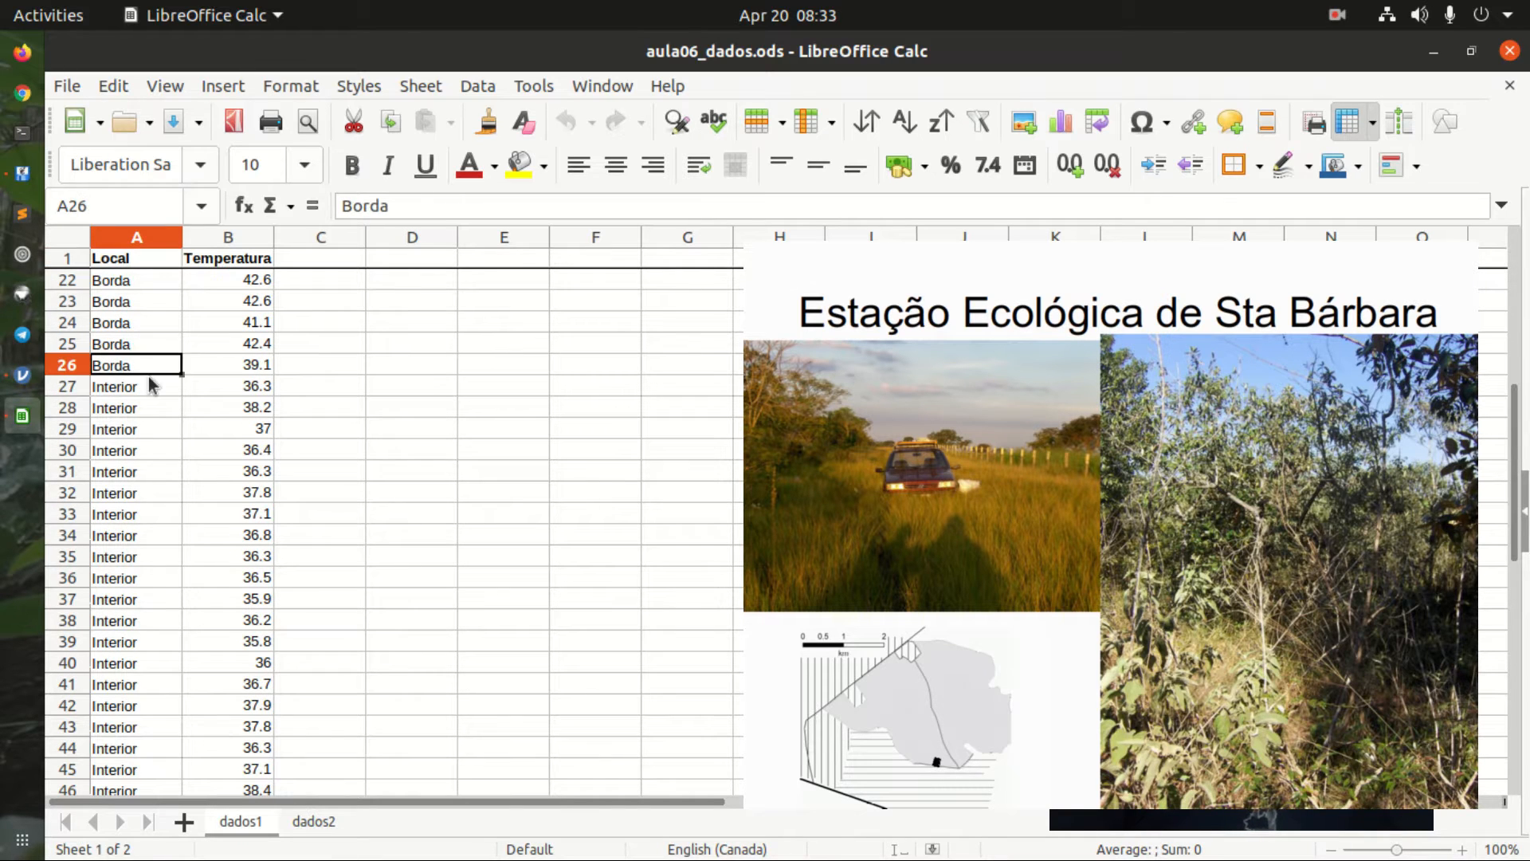
left_click(169, 389)
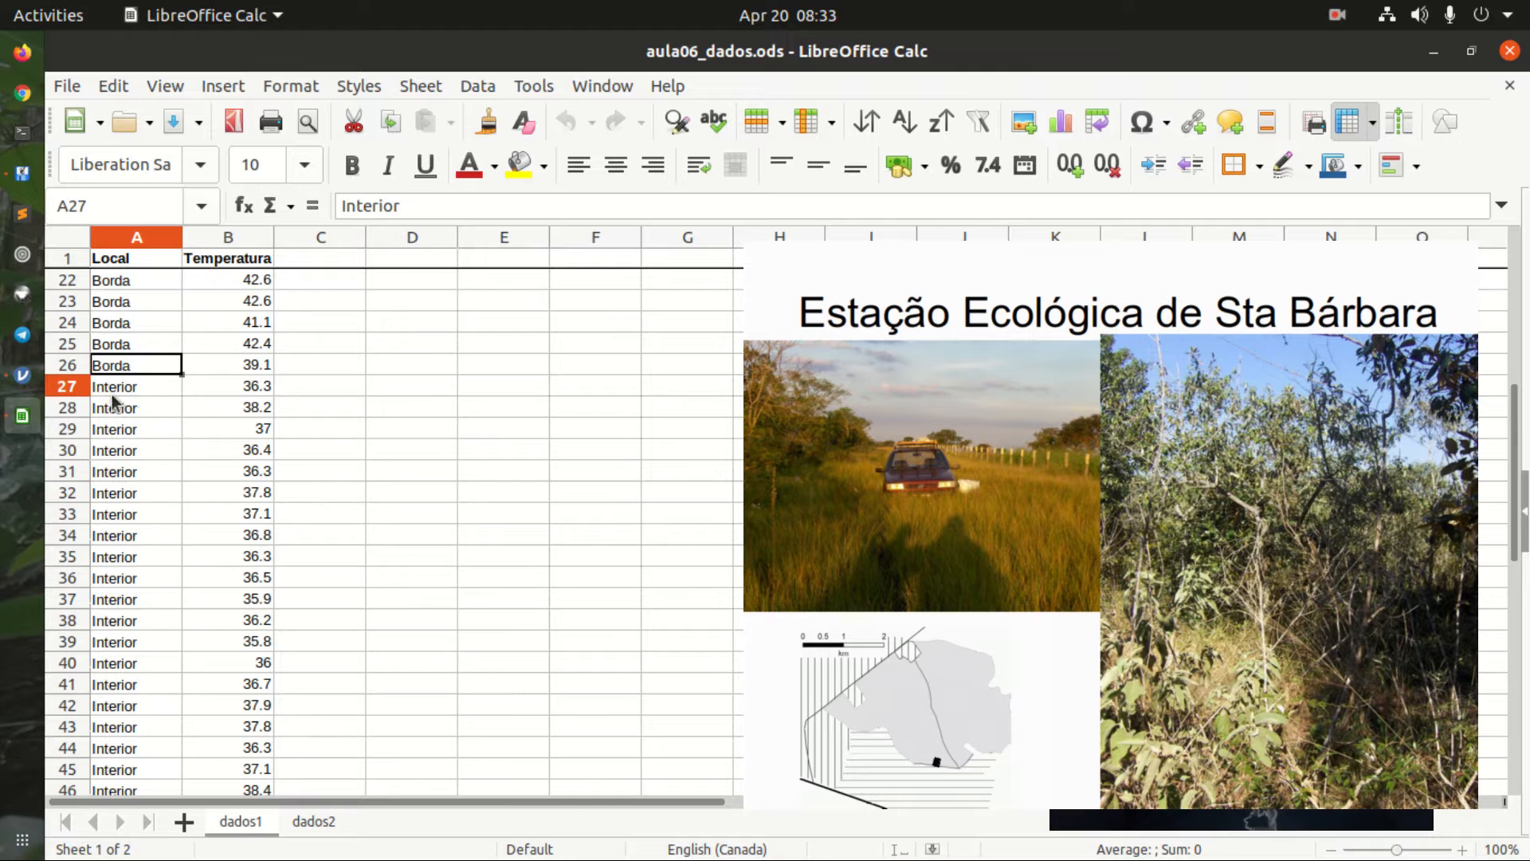
scroll(199, 518, "down", 3)
left_click(260, 705)
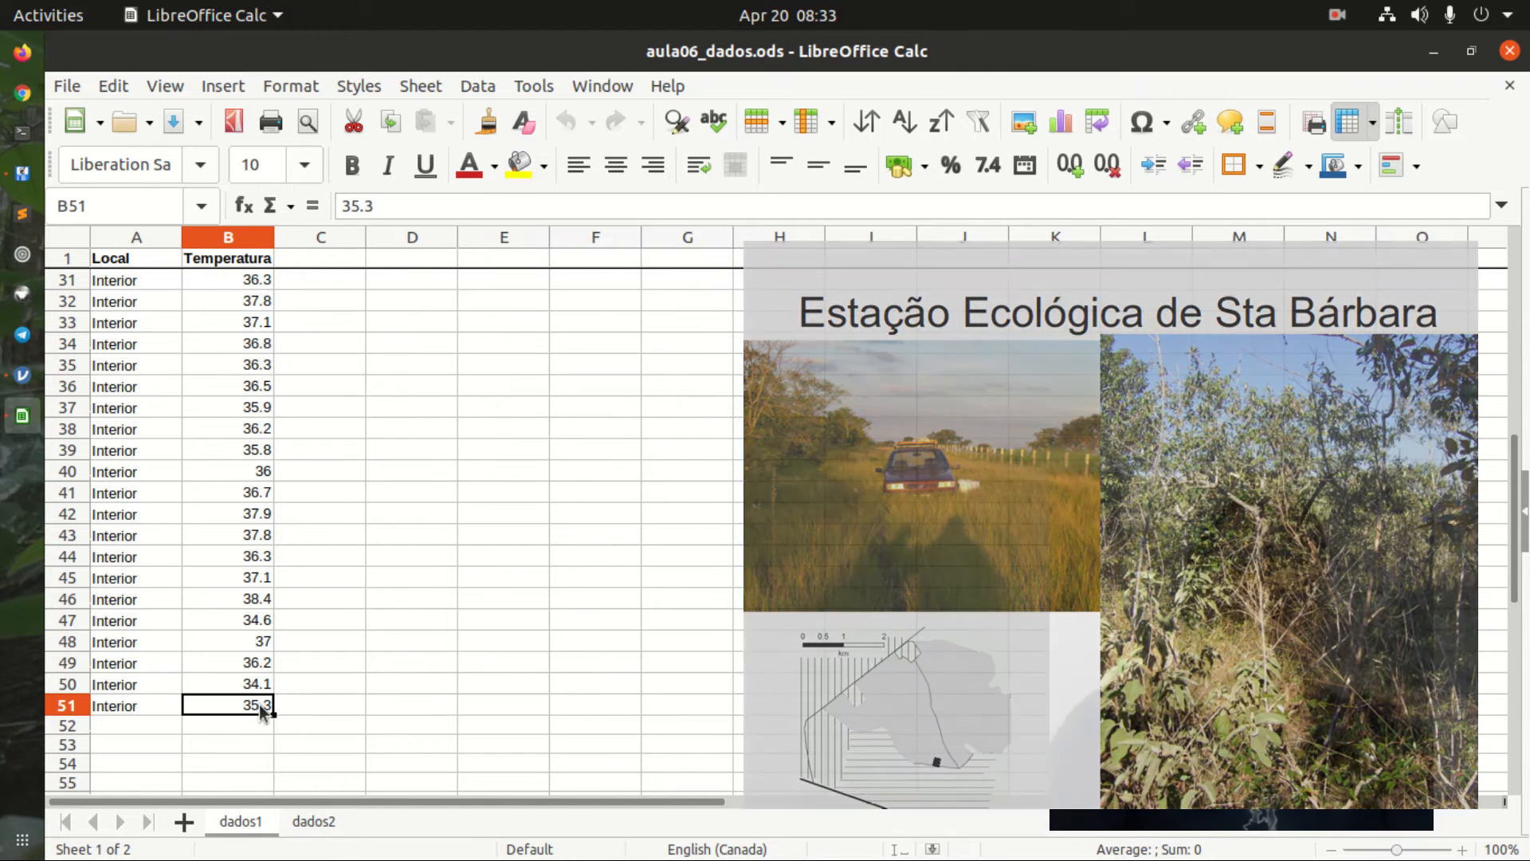
scroll(260, 705, "up", 2)
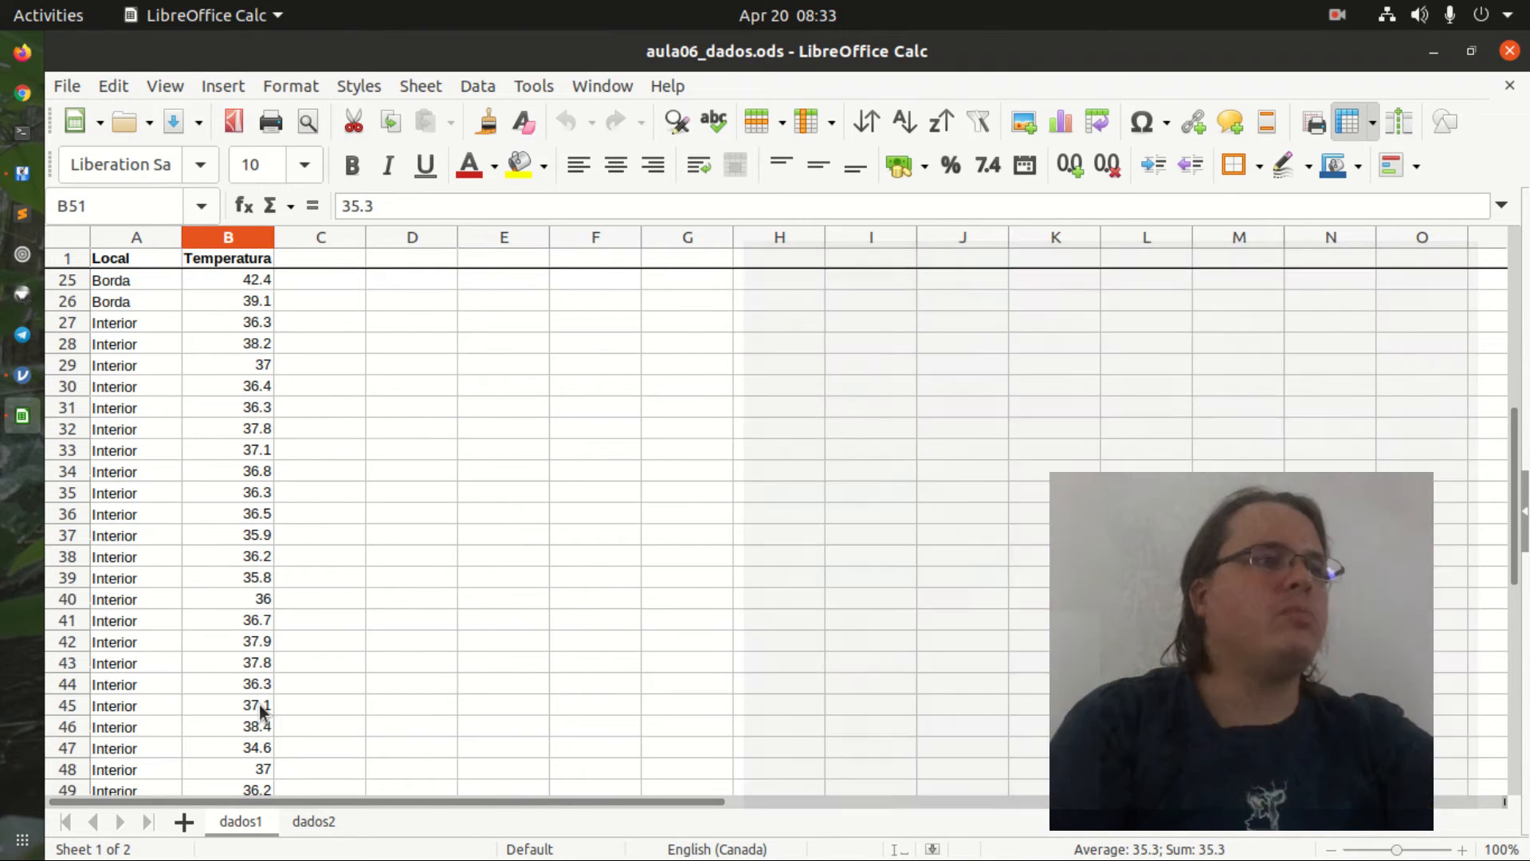
scroll(259, 710, "up", 4)
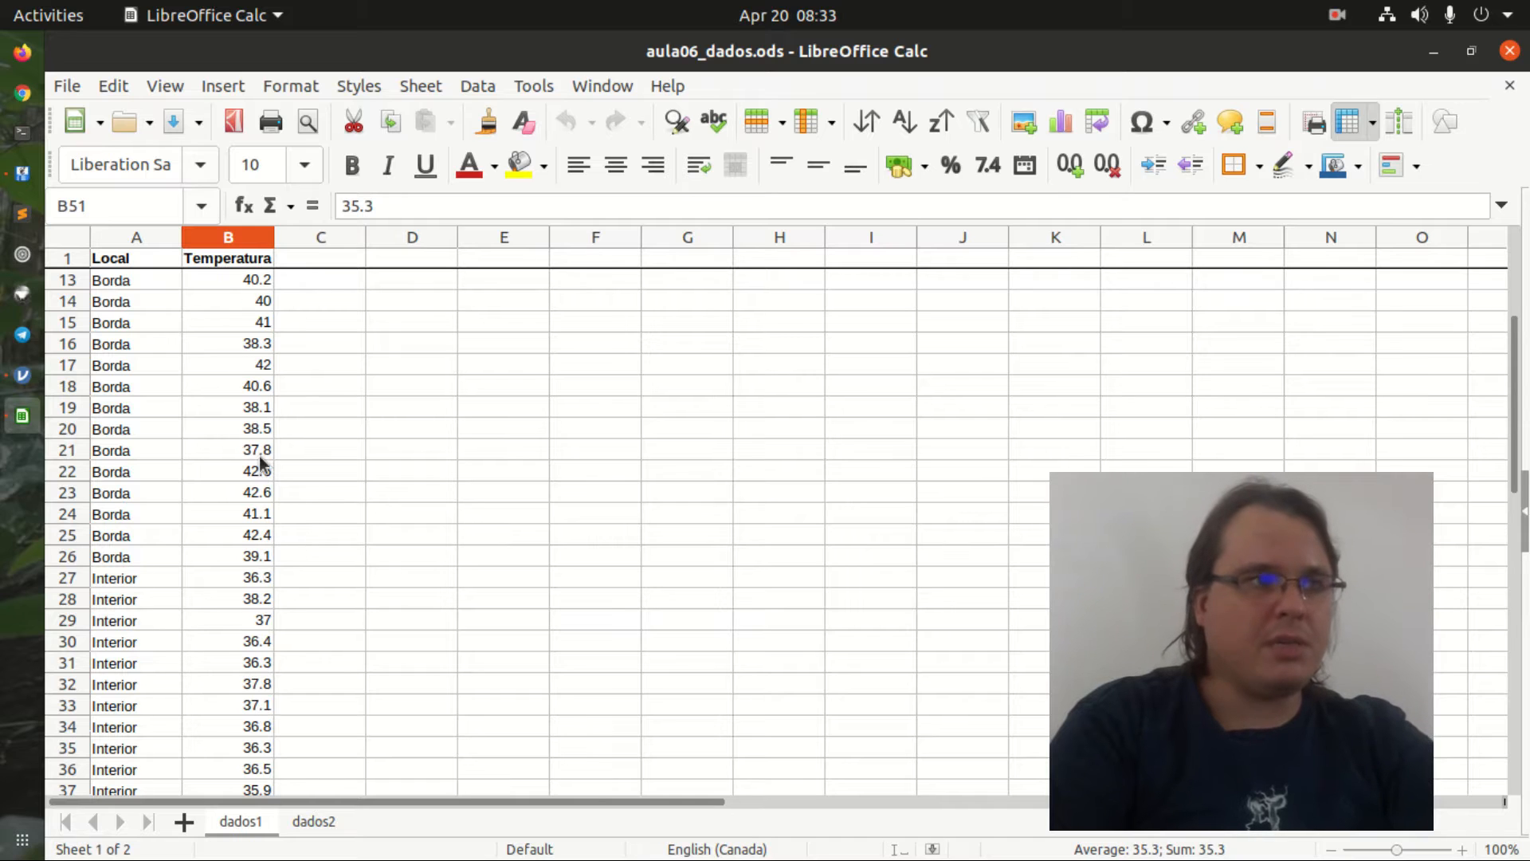
scroll(251, 450, "up", 4)
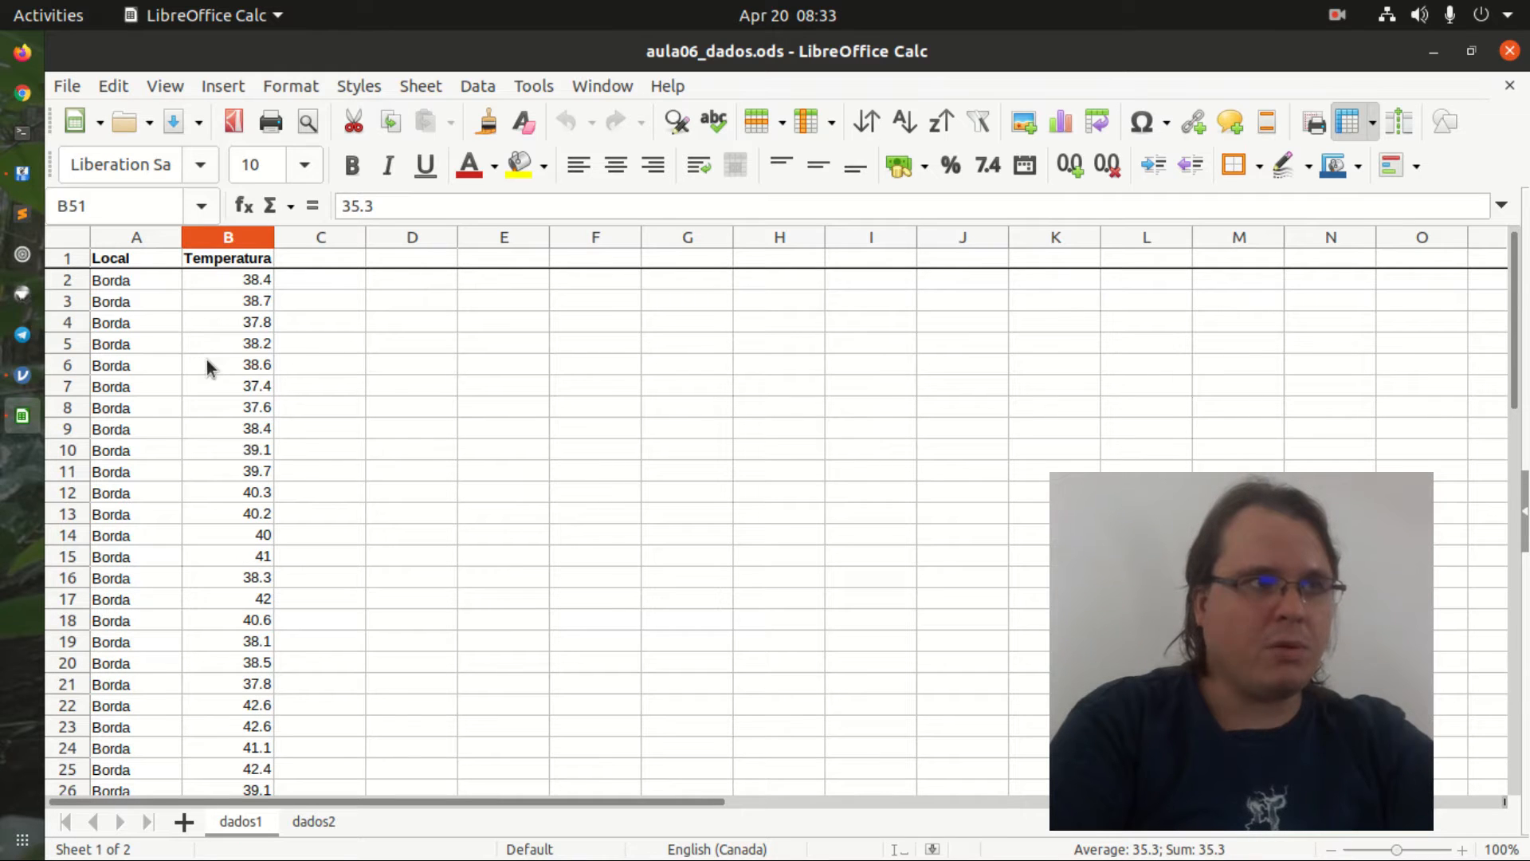
Step: Copy the Local and Temperatura records in A2:B51 of dados1 and paste them into jamovi from row 1 of column A
left_click(119, 282)
scroll(256, 385, "down", 12)
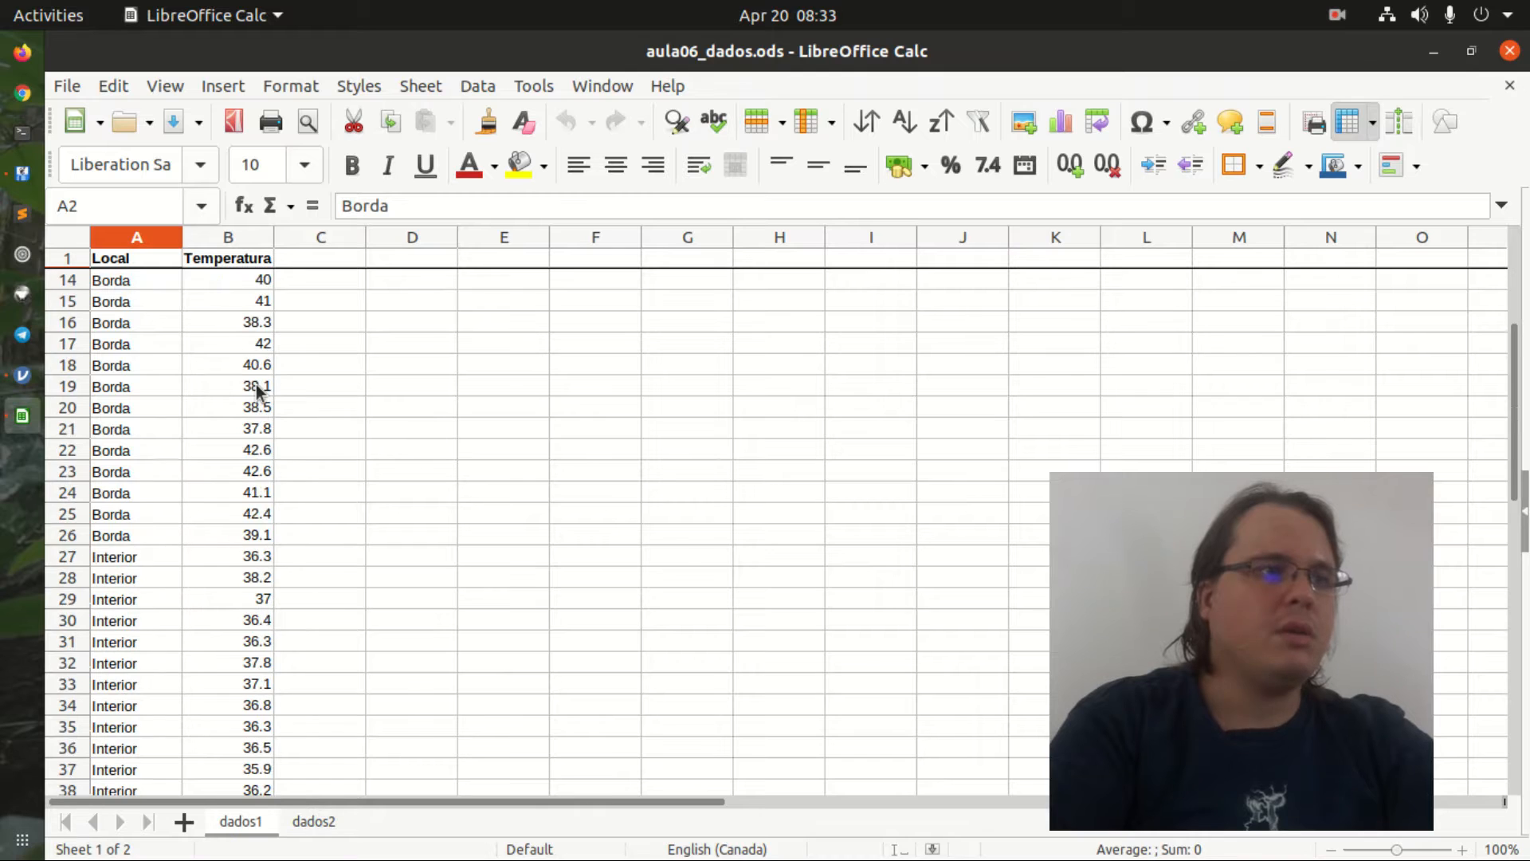
left_click(261, 543, "shift")
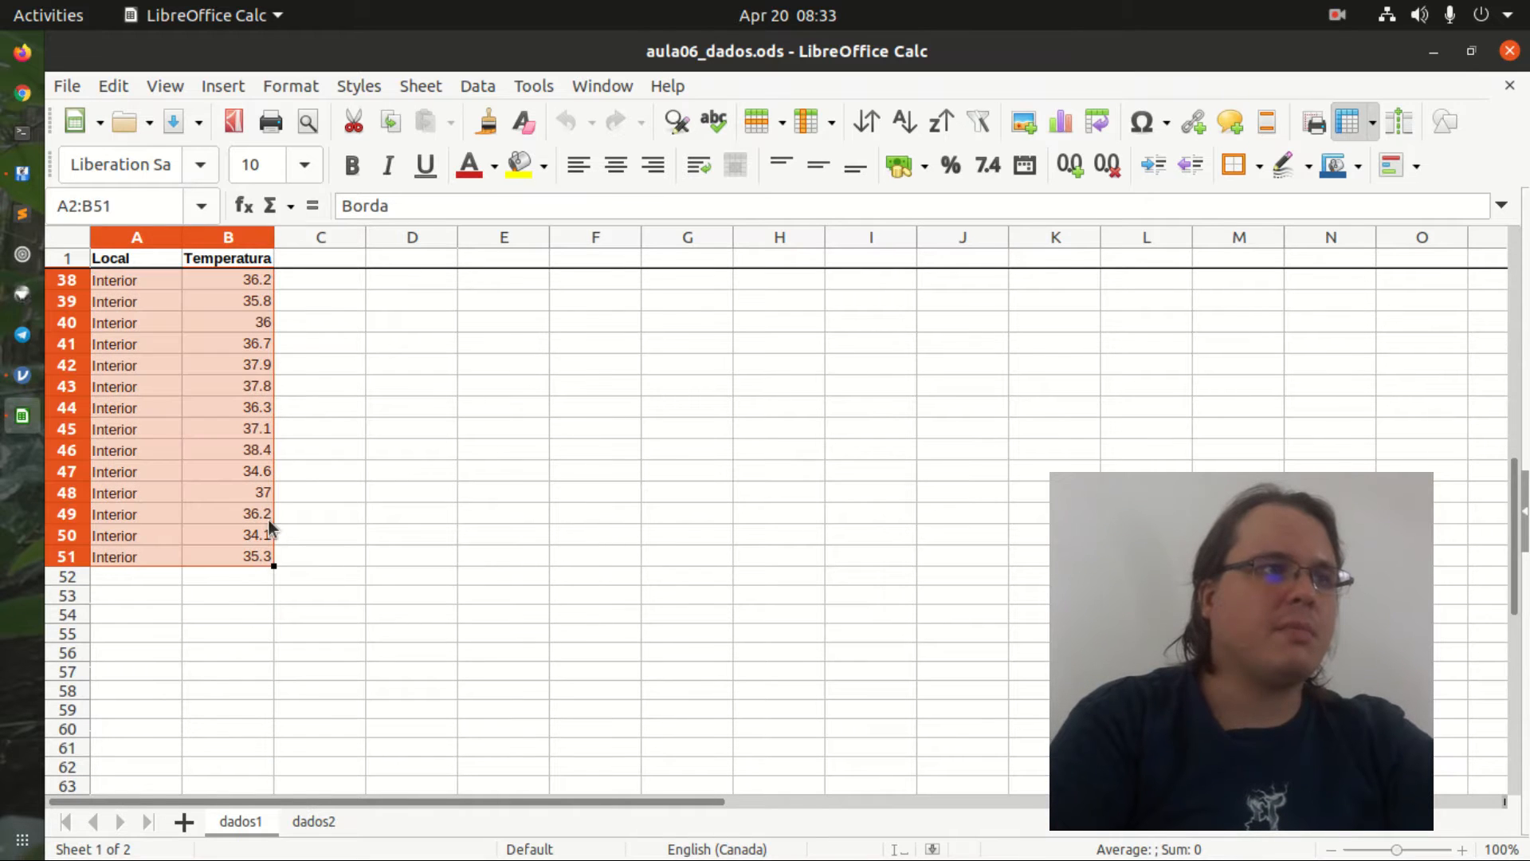
right_click(268, 519)
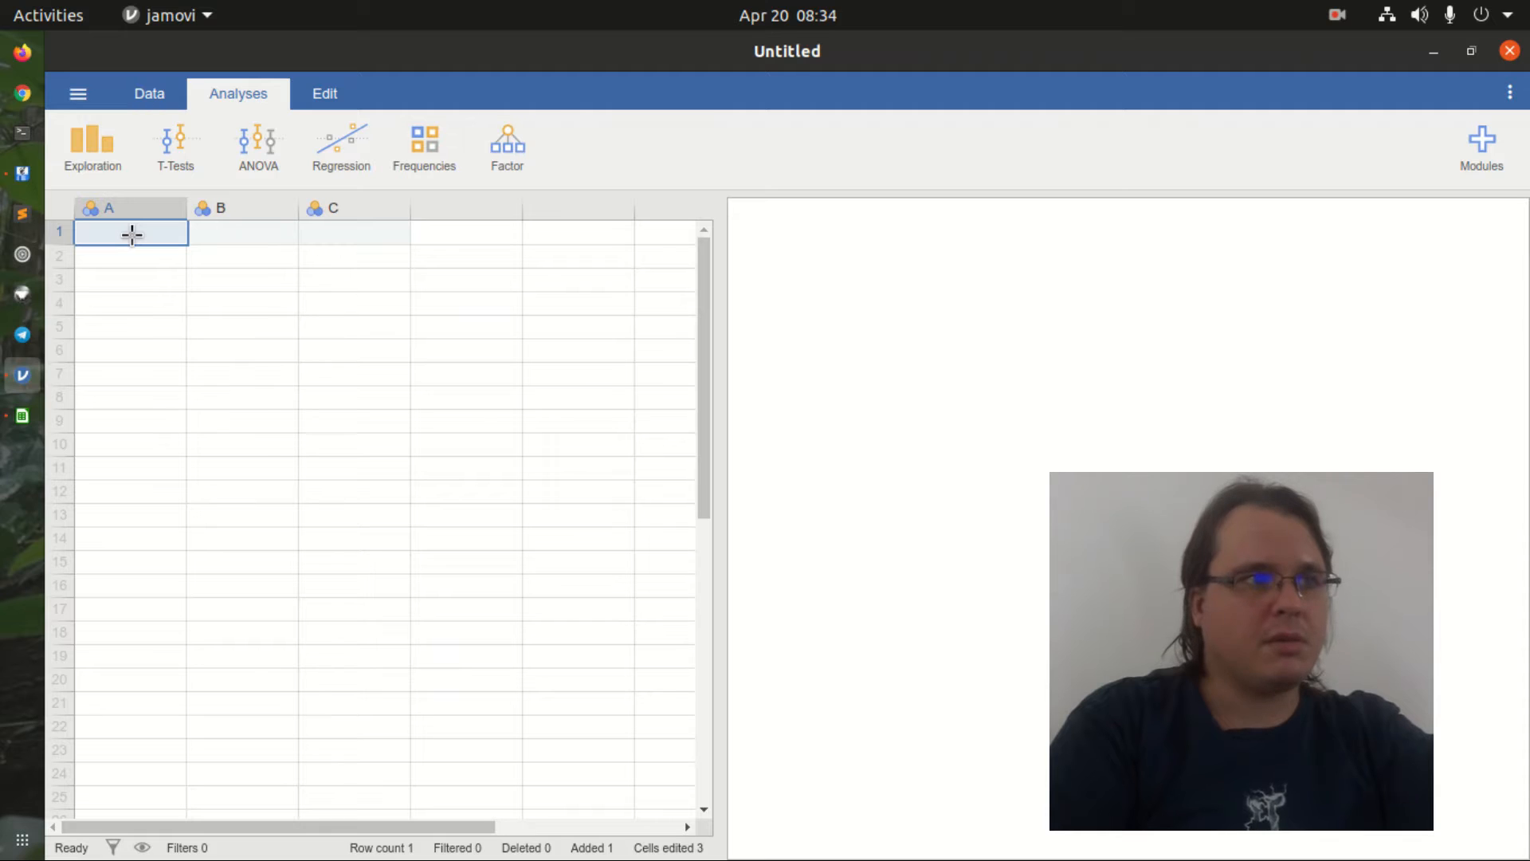
right_click(132, 234)
left_click(187, 312)
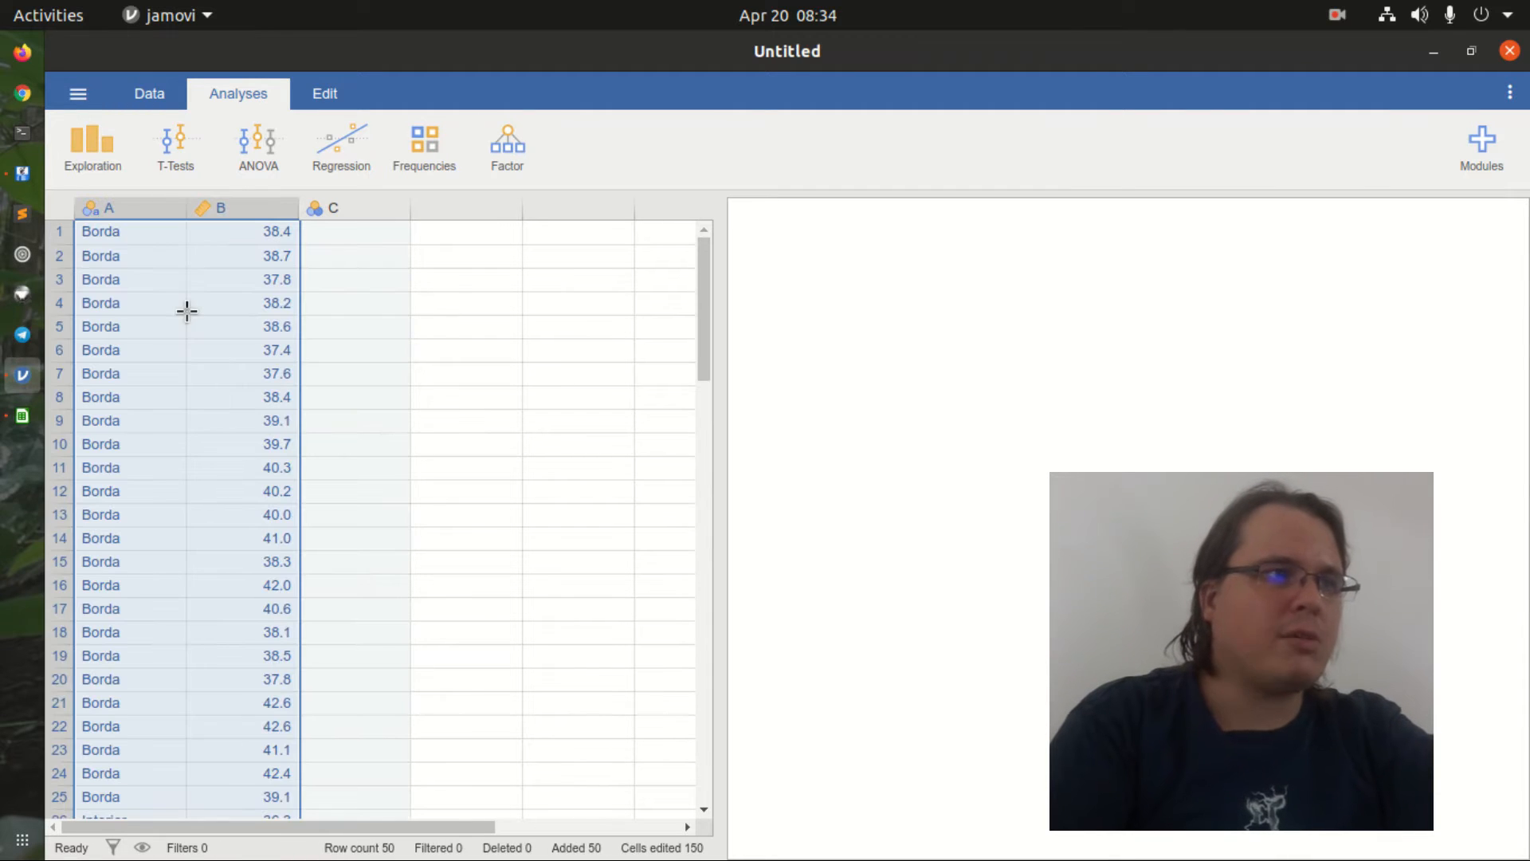
Step: Open the variable setup for column A and rename the variable to Local
left_click(152, 263)
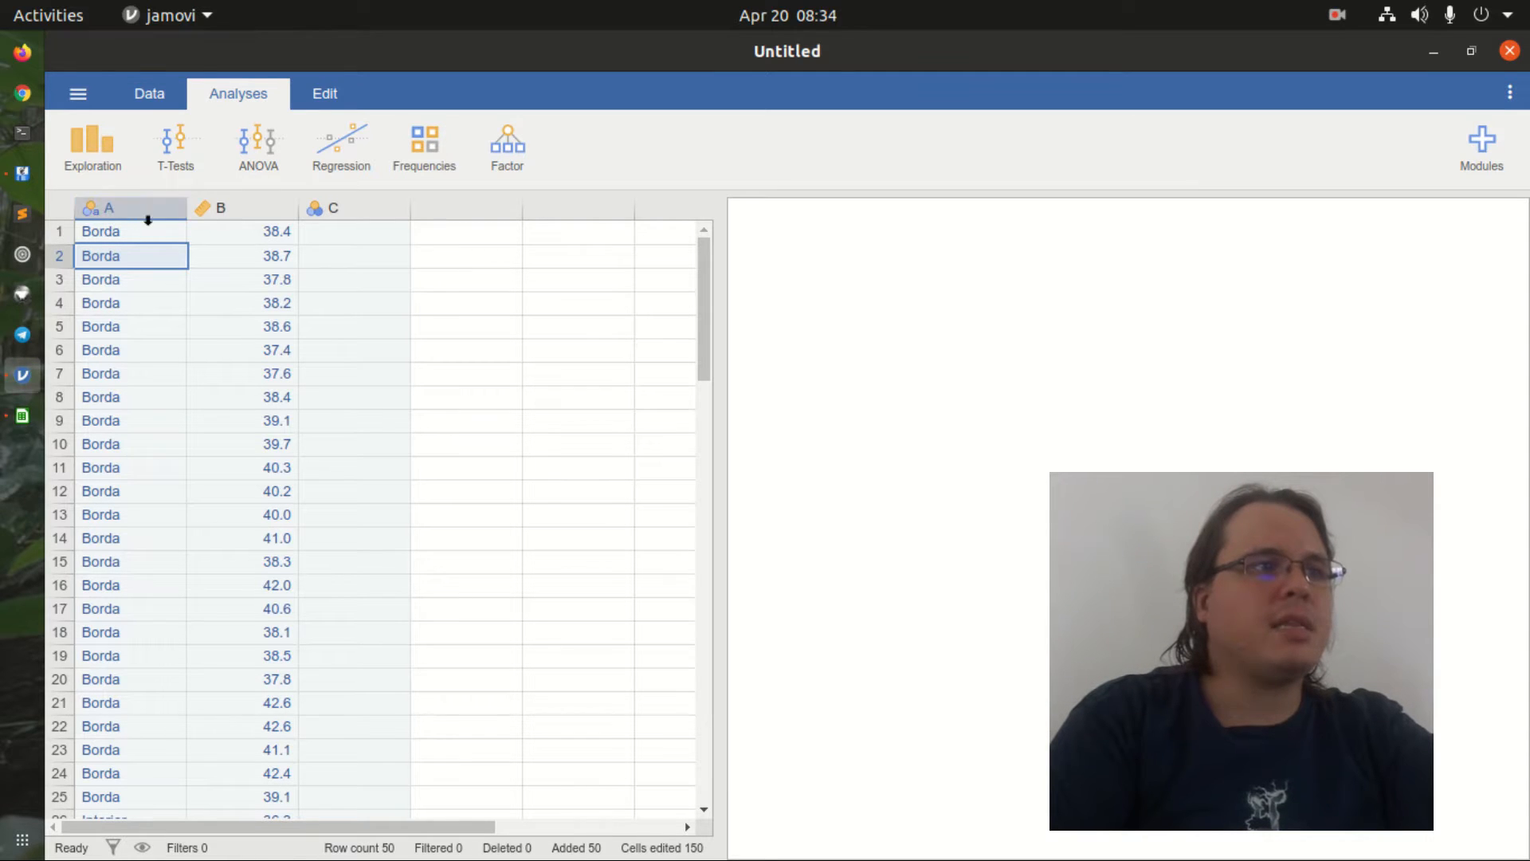
left_click(151, 94)
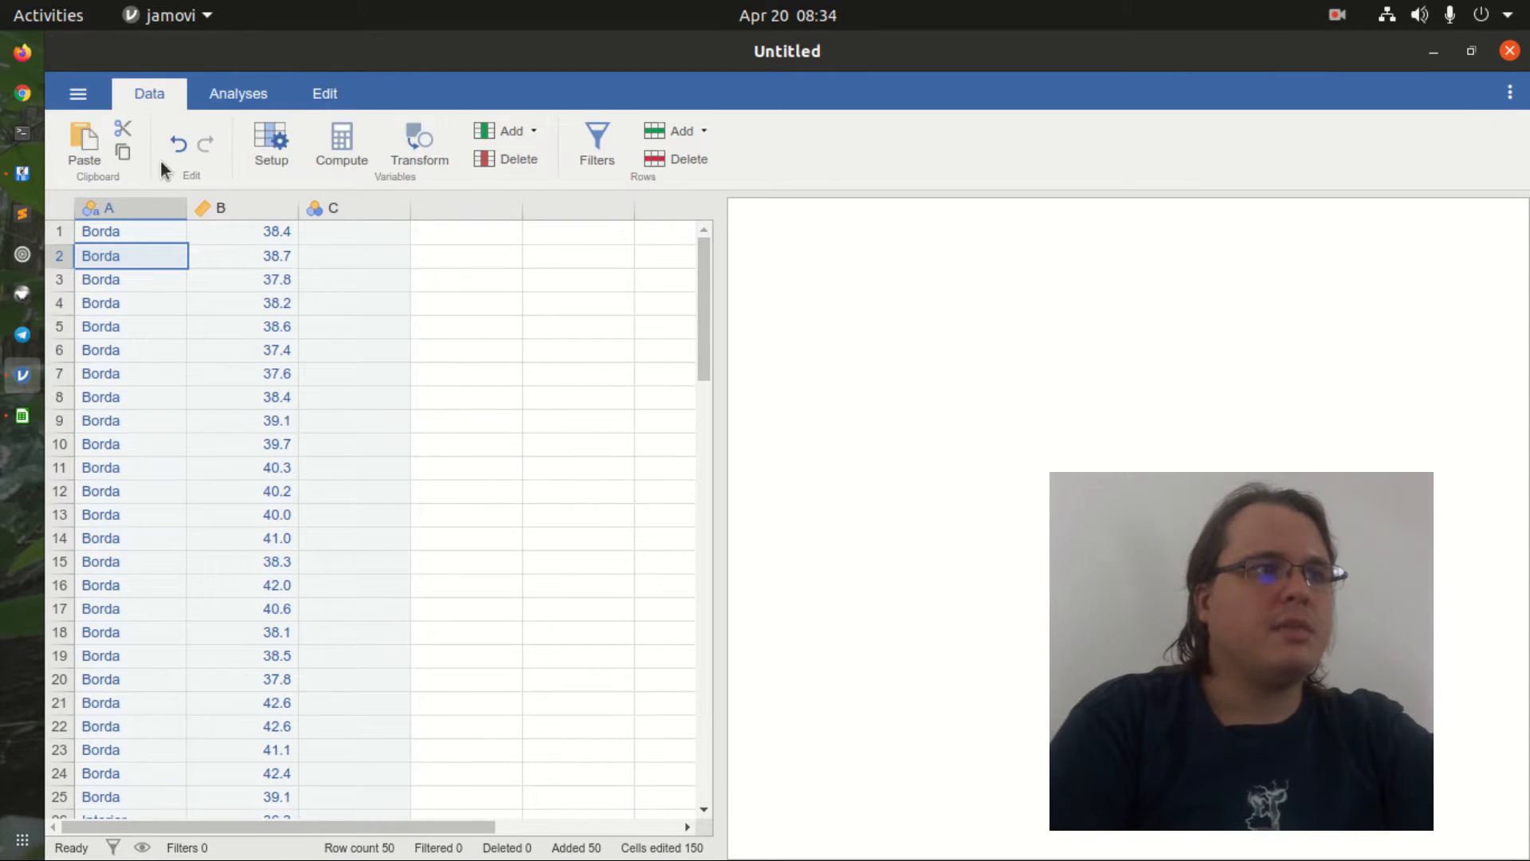
left_click(273, 145)
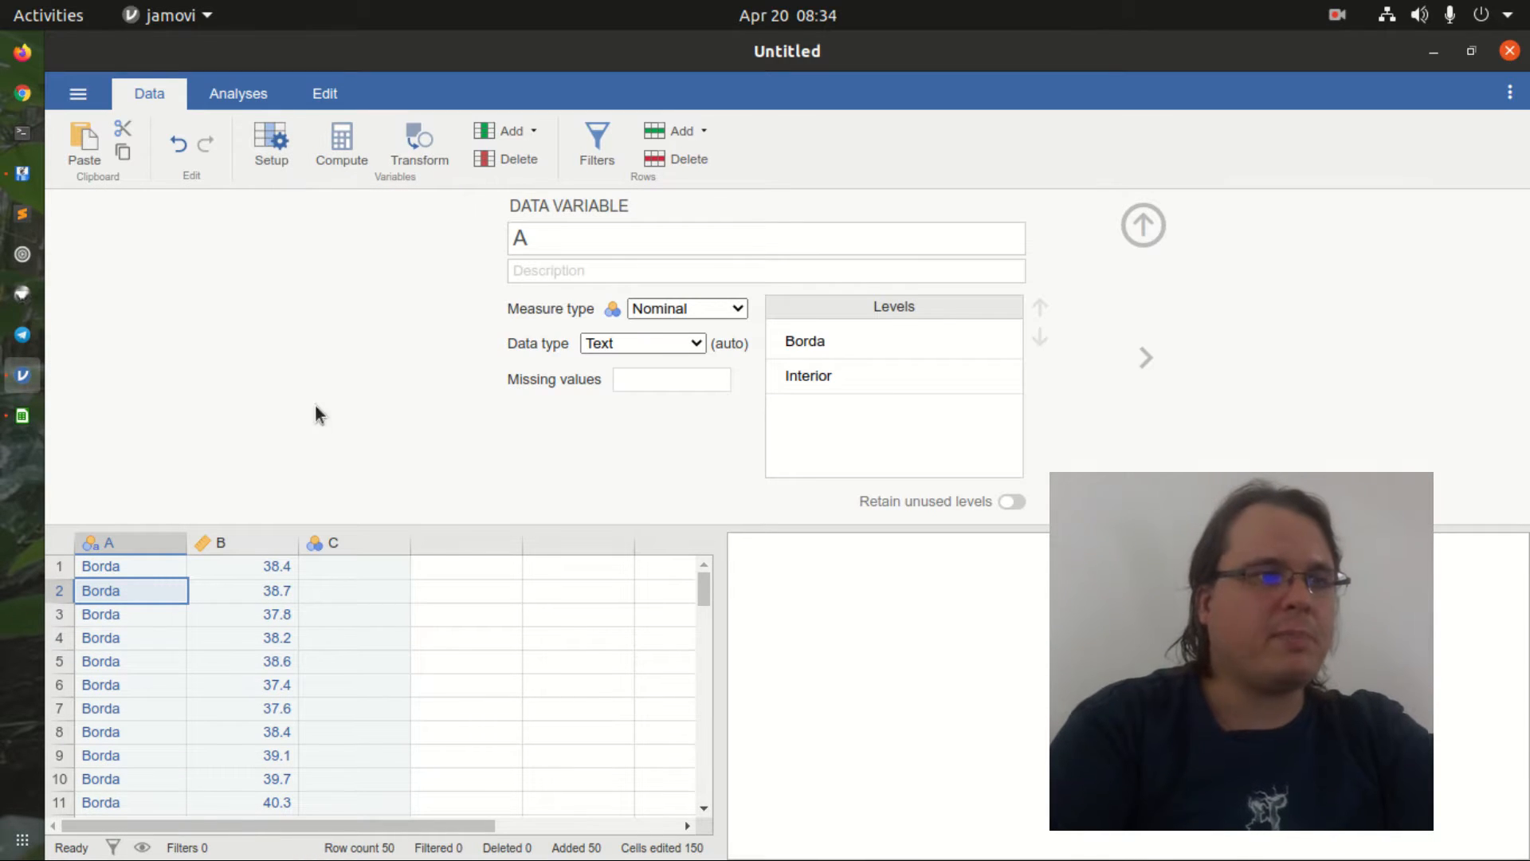
left_click(590, 236)
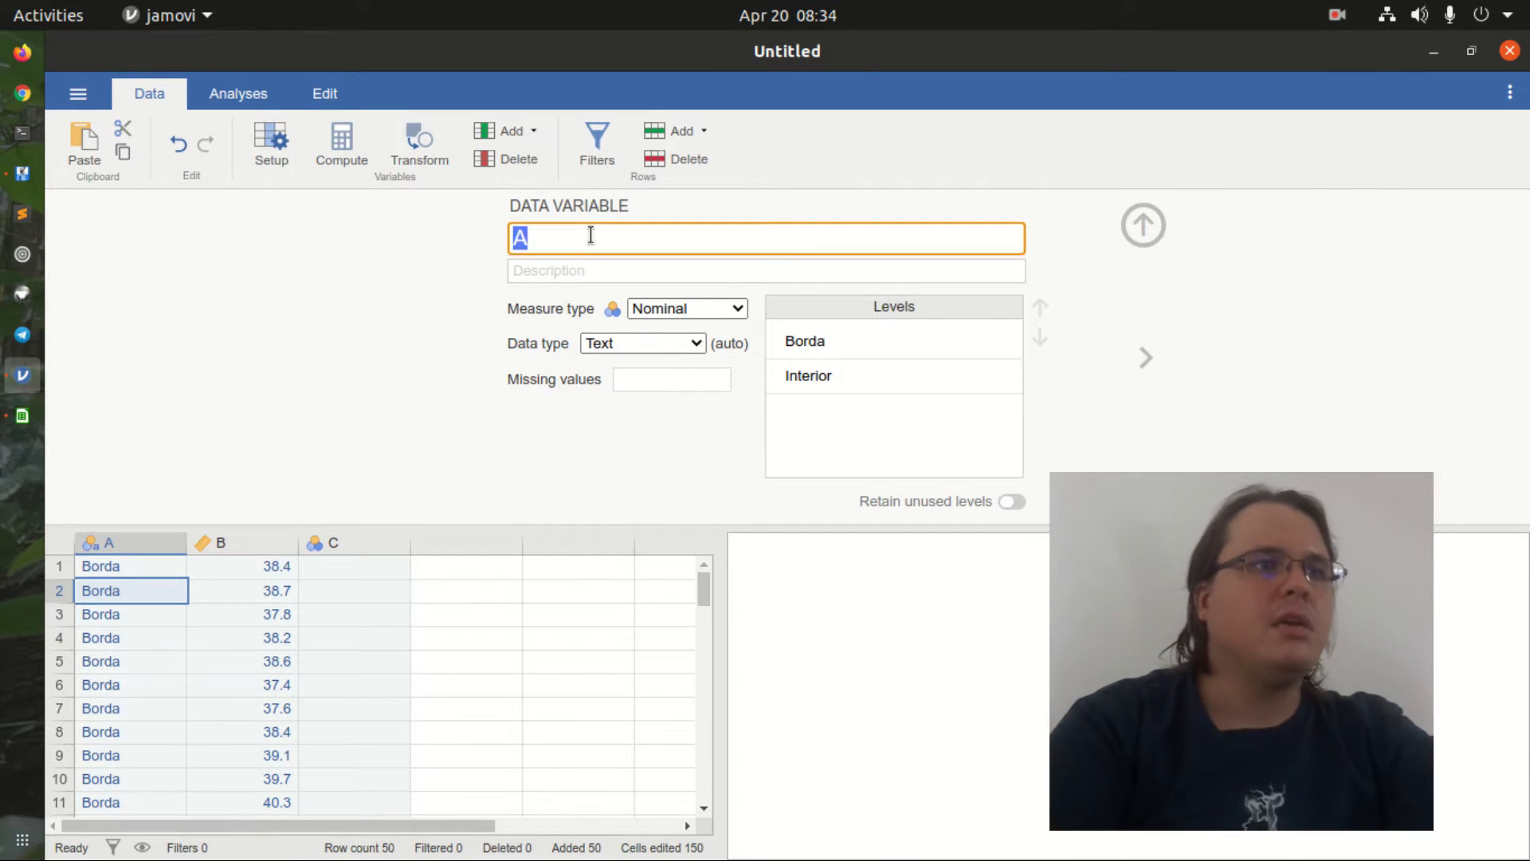
type("Local")
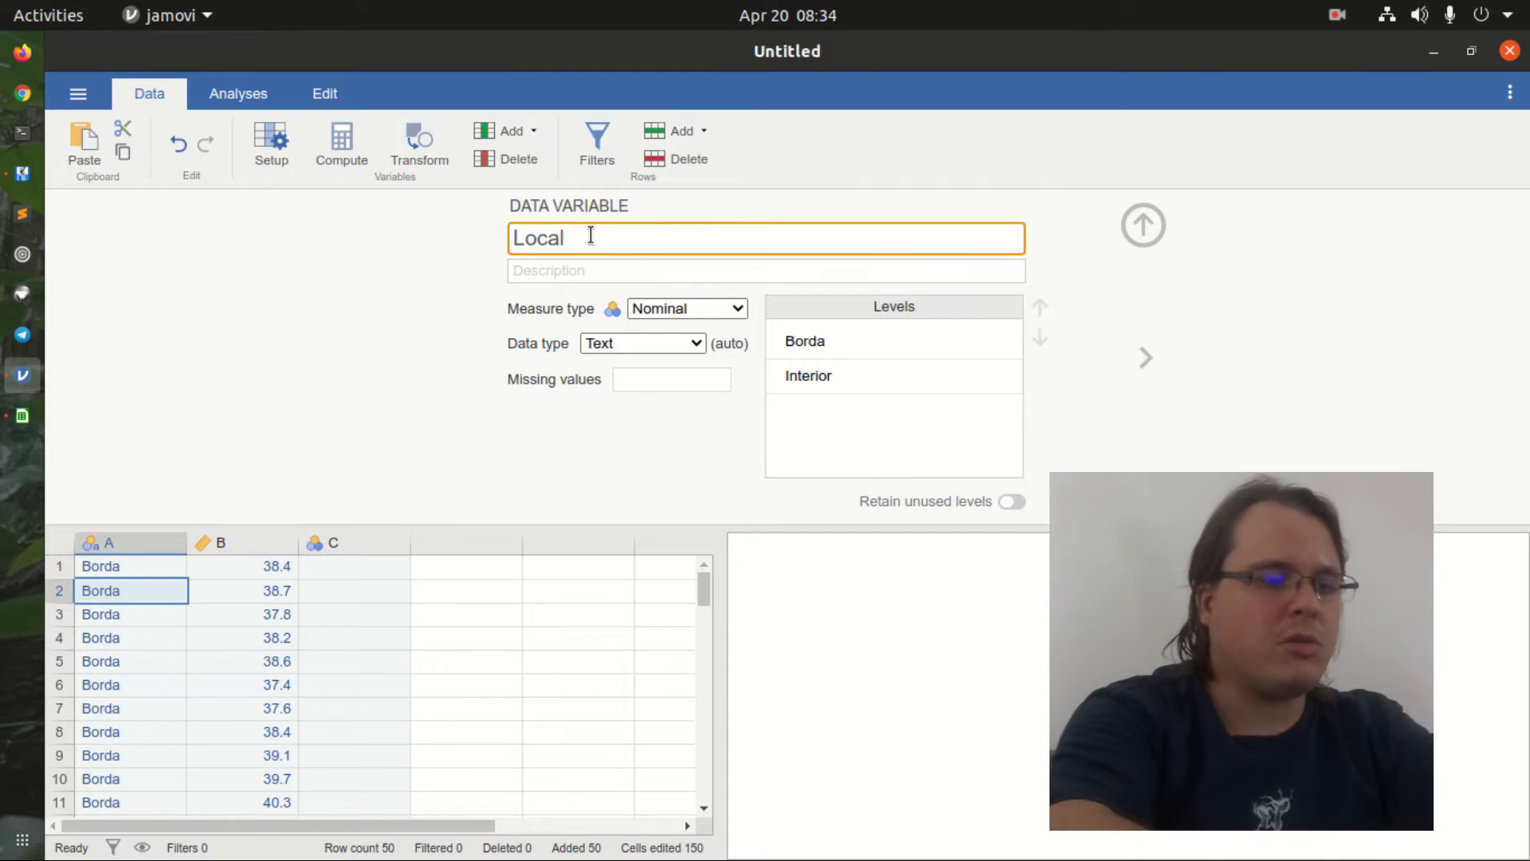
Step: Set the description of the Local variable to "Borda VS Interior"
left_click(577, 276)
type("Borda VS")
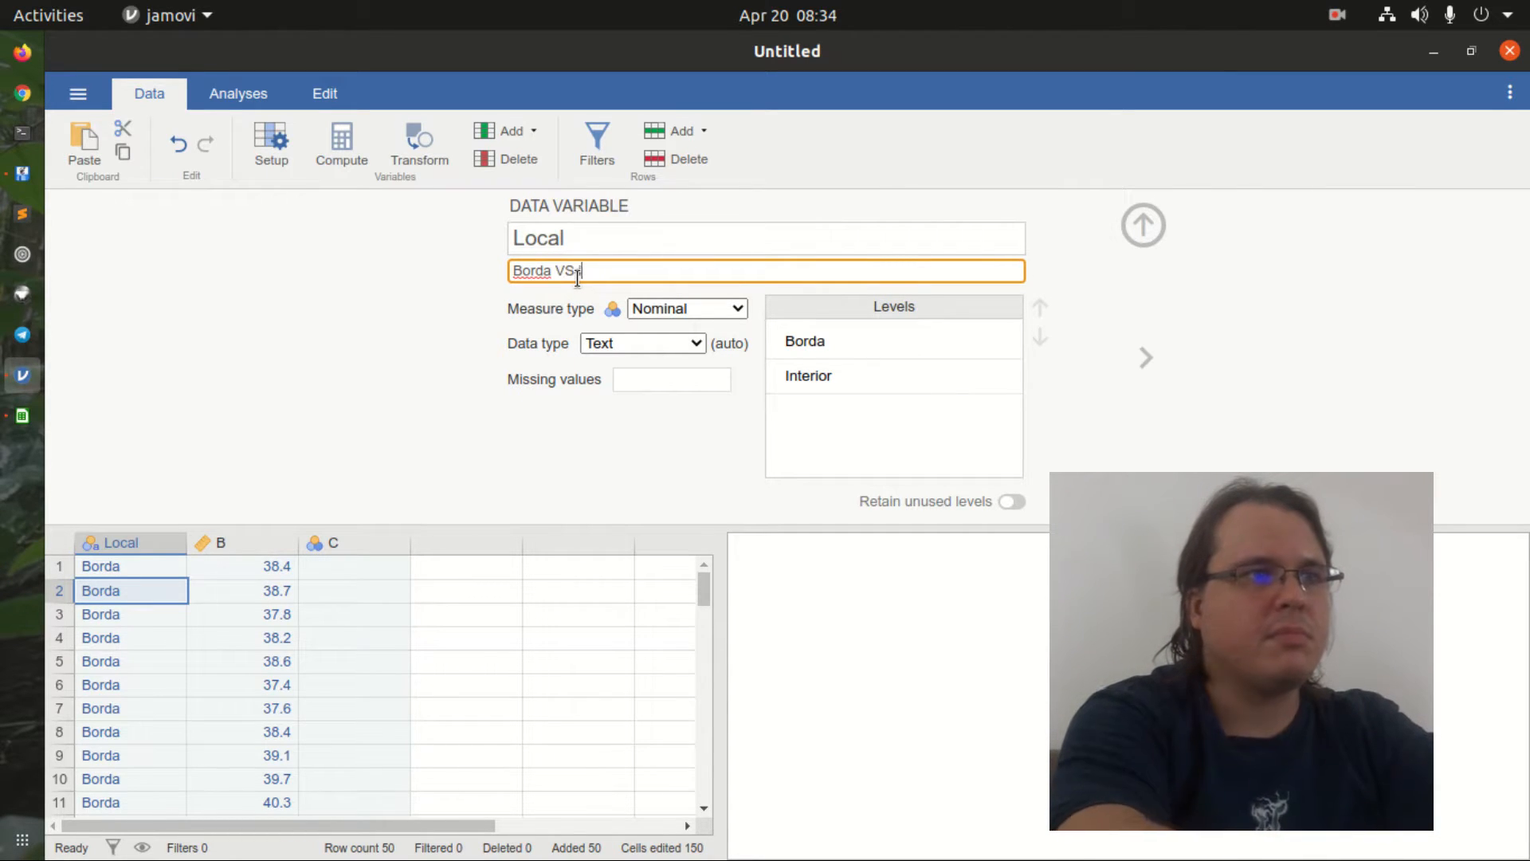
type(" interior")
left_click(578, 272)
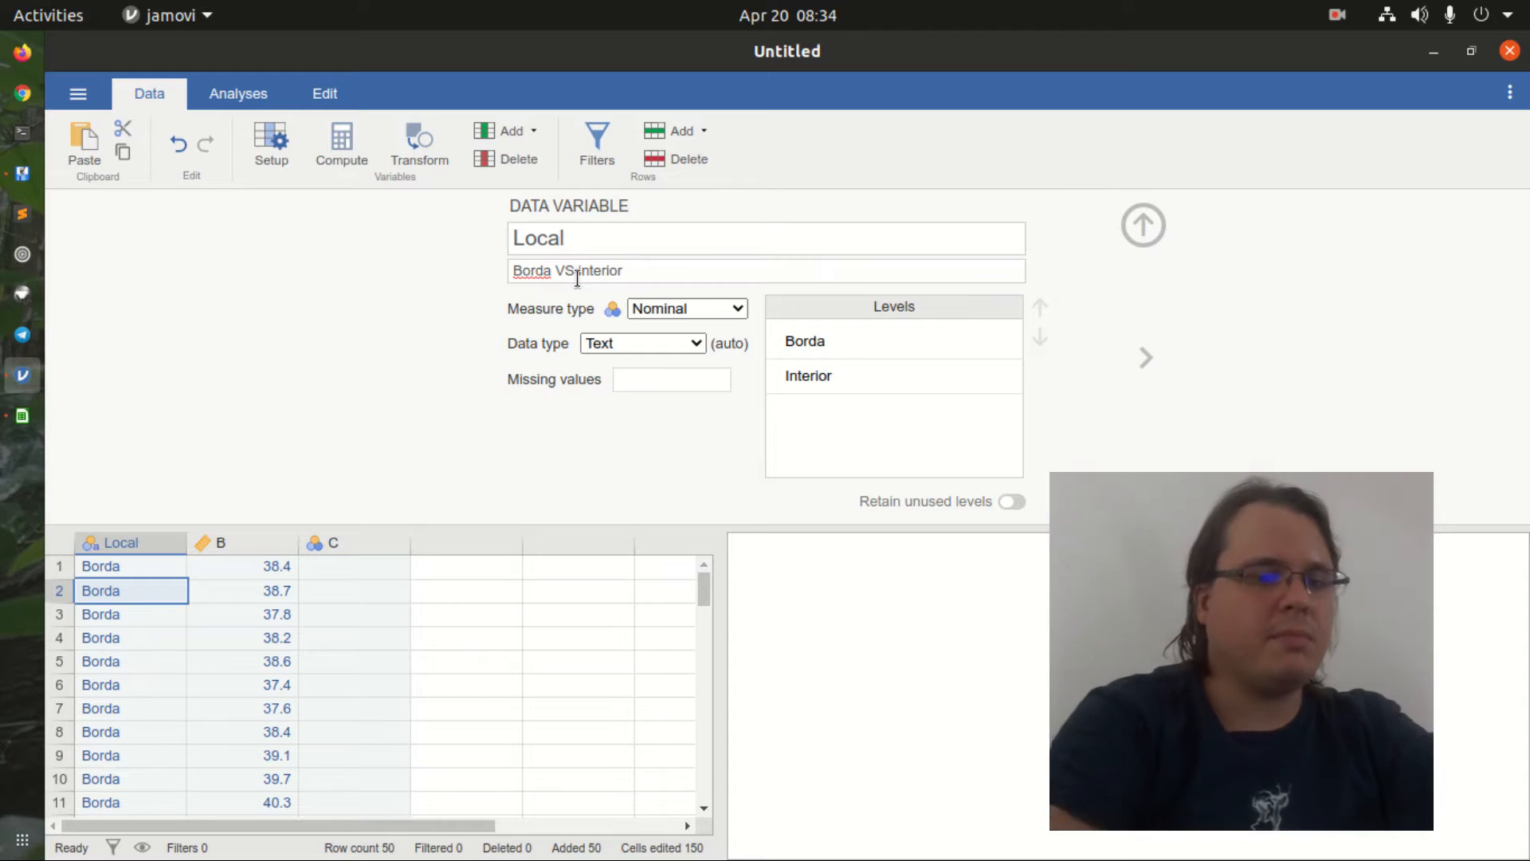
type("I")
key("Delete")
left_click(968, 179)
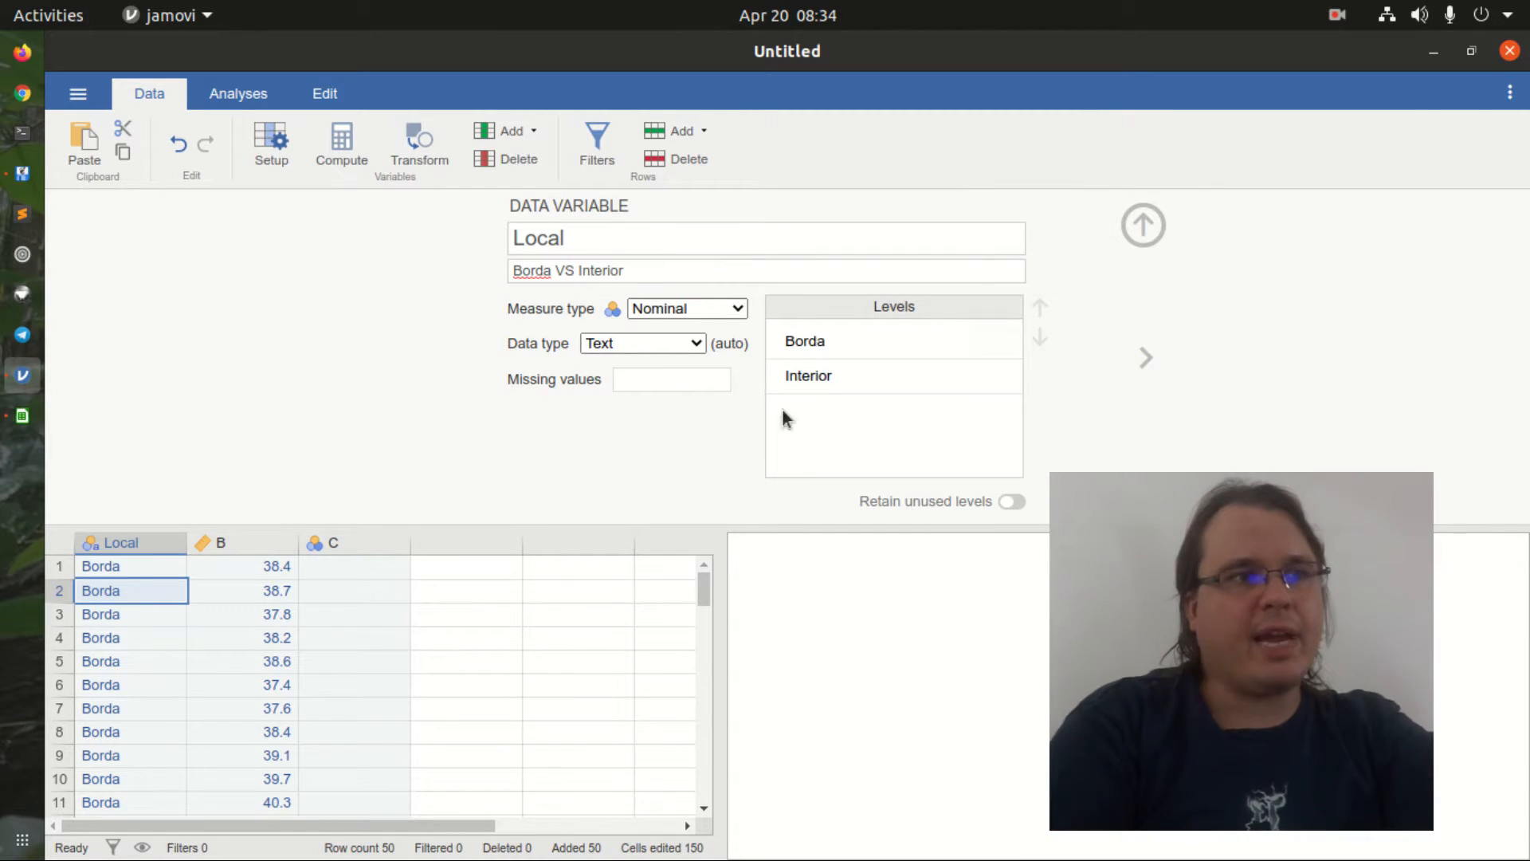
Step: Review the measure type choices, missing values settings and levels of the Local variable
left_click(689, 311)
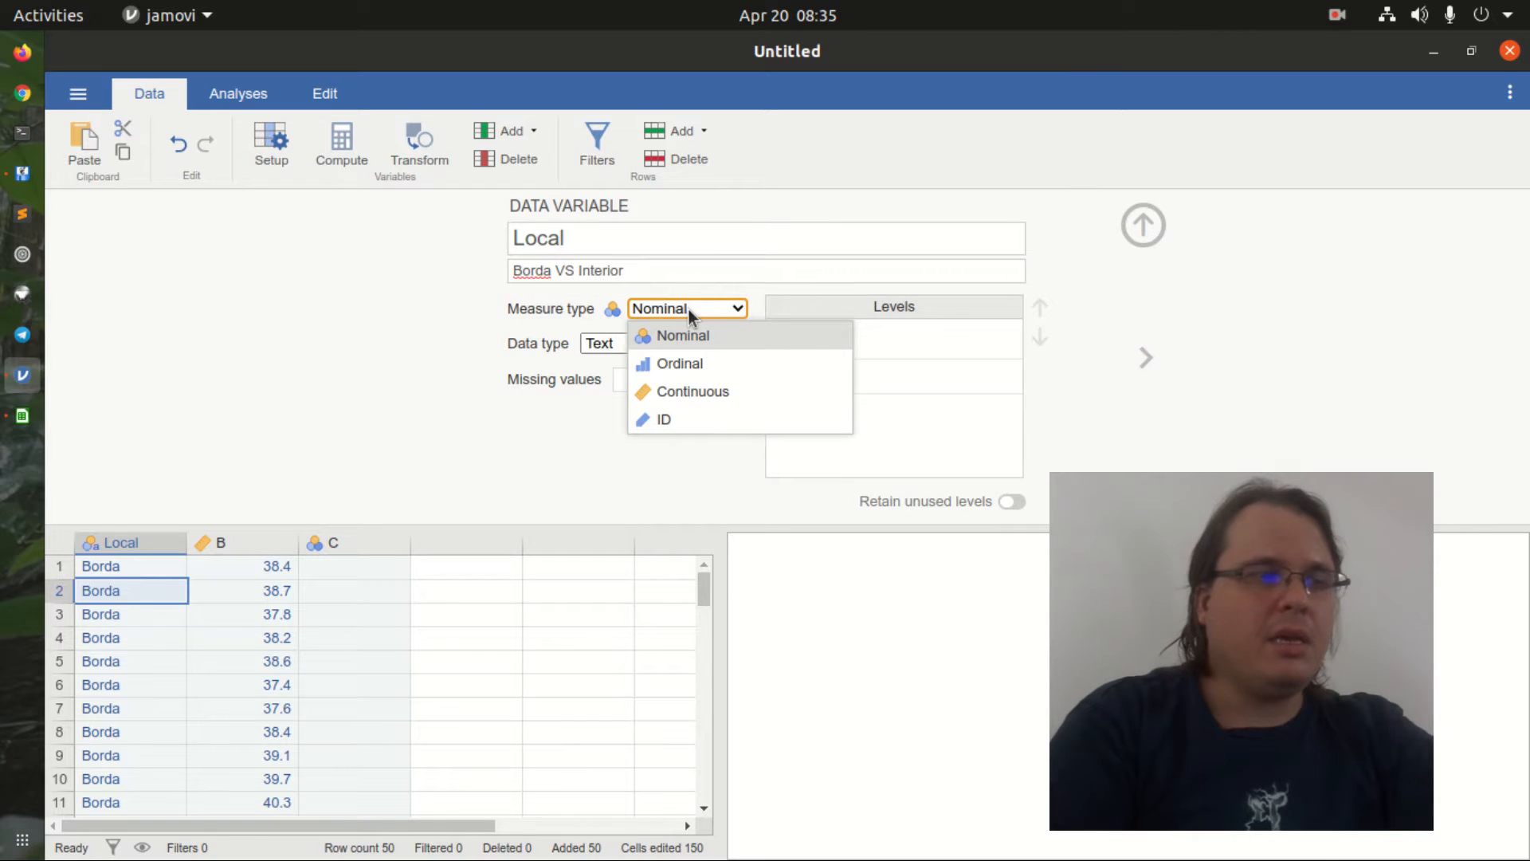
left_click(688, 310)
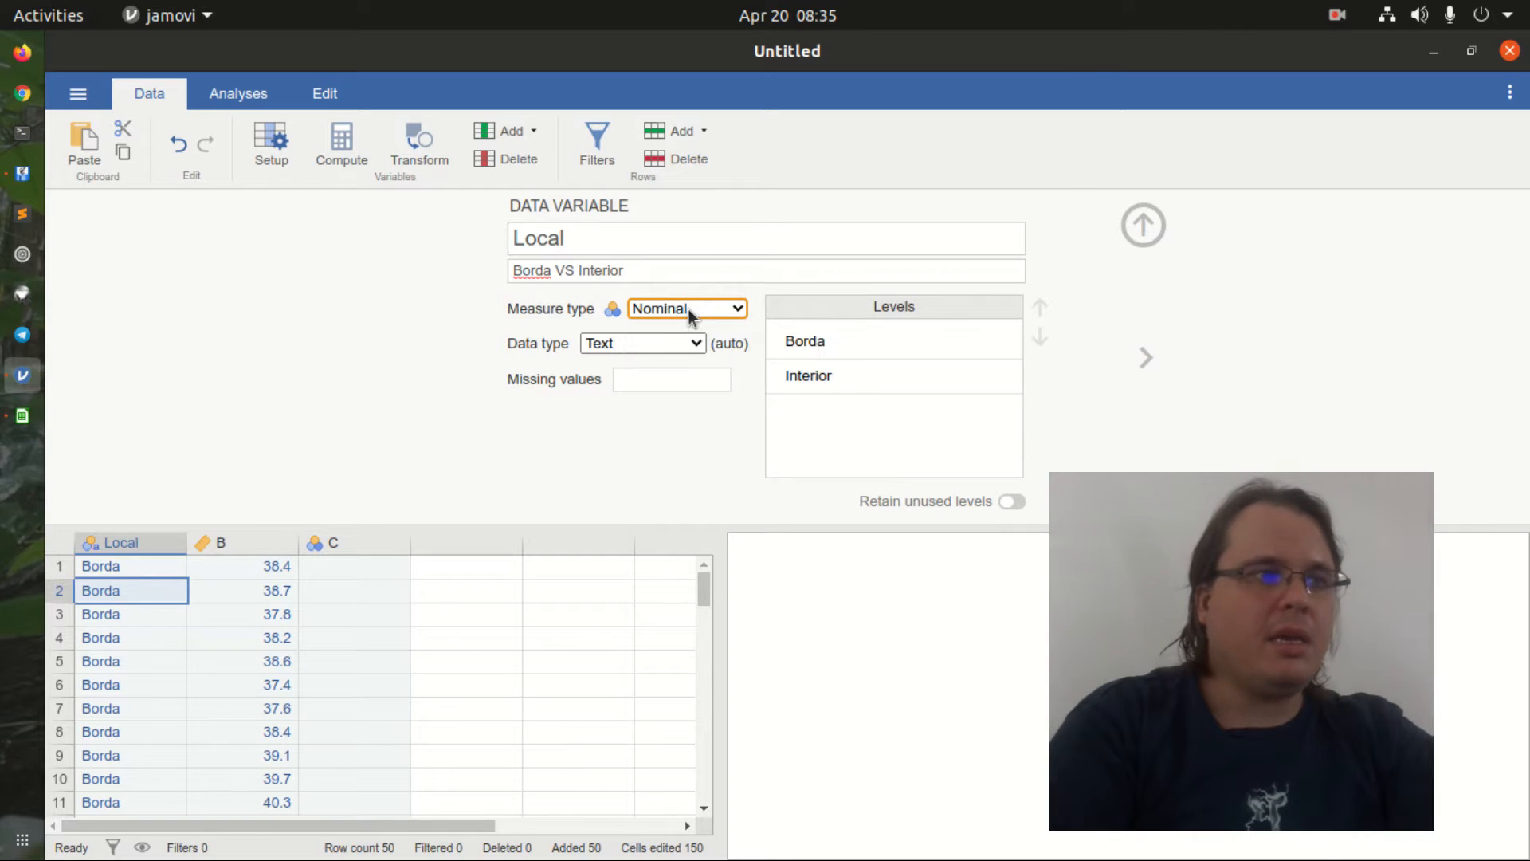
left_click(682, 380)
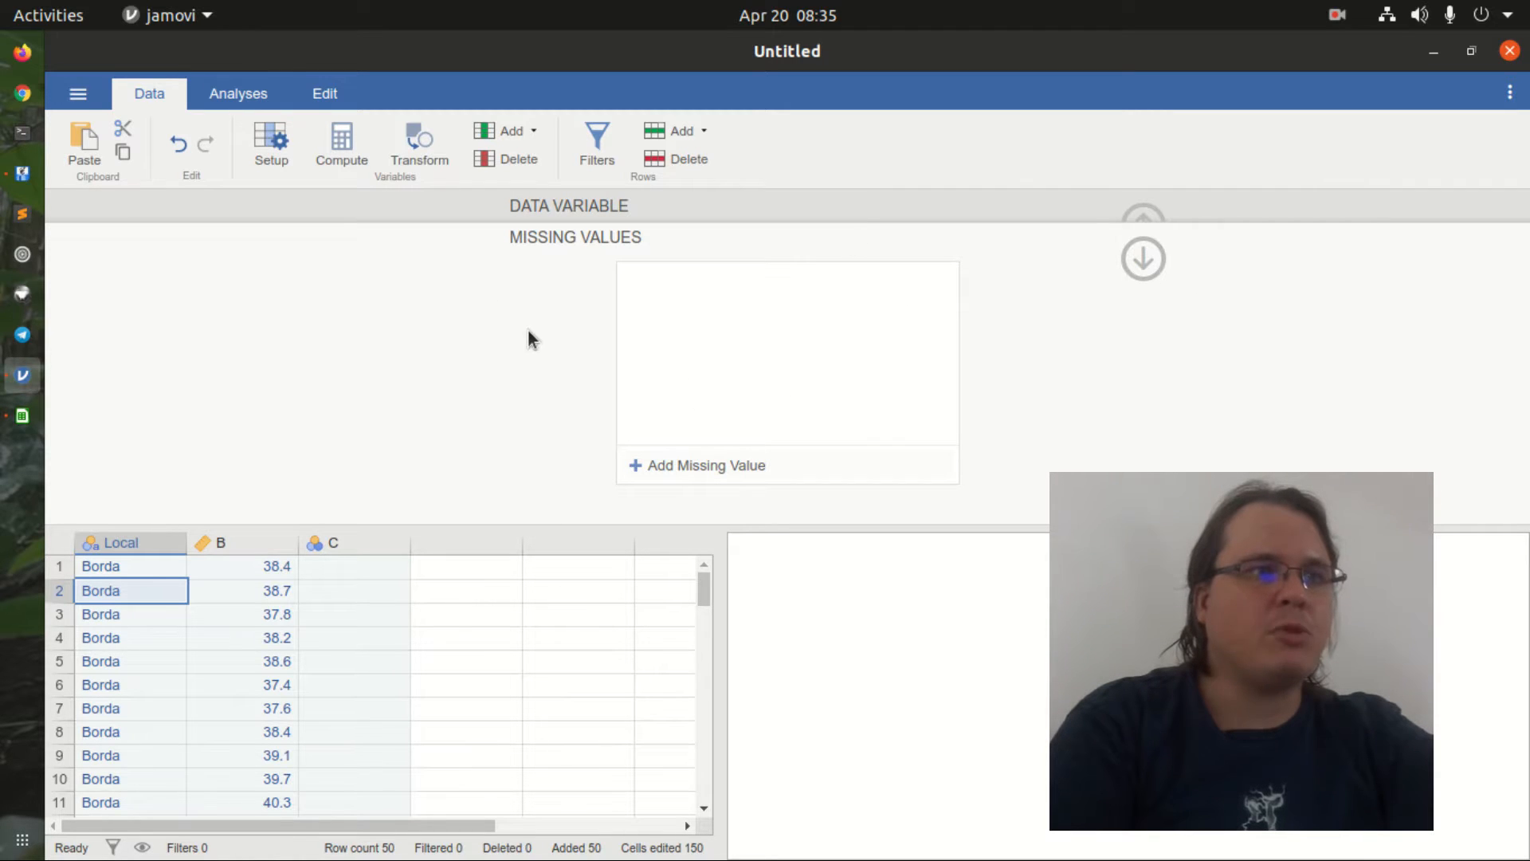
left_click(1144, 259)
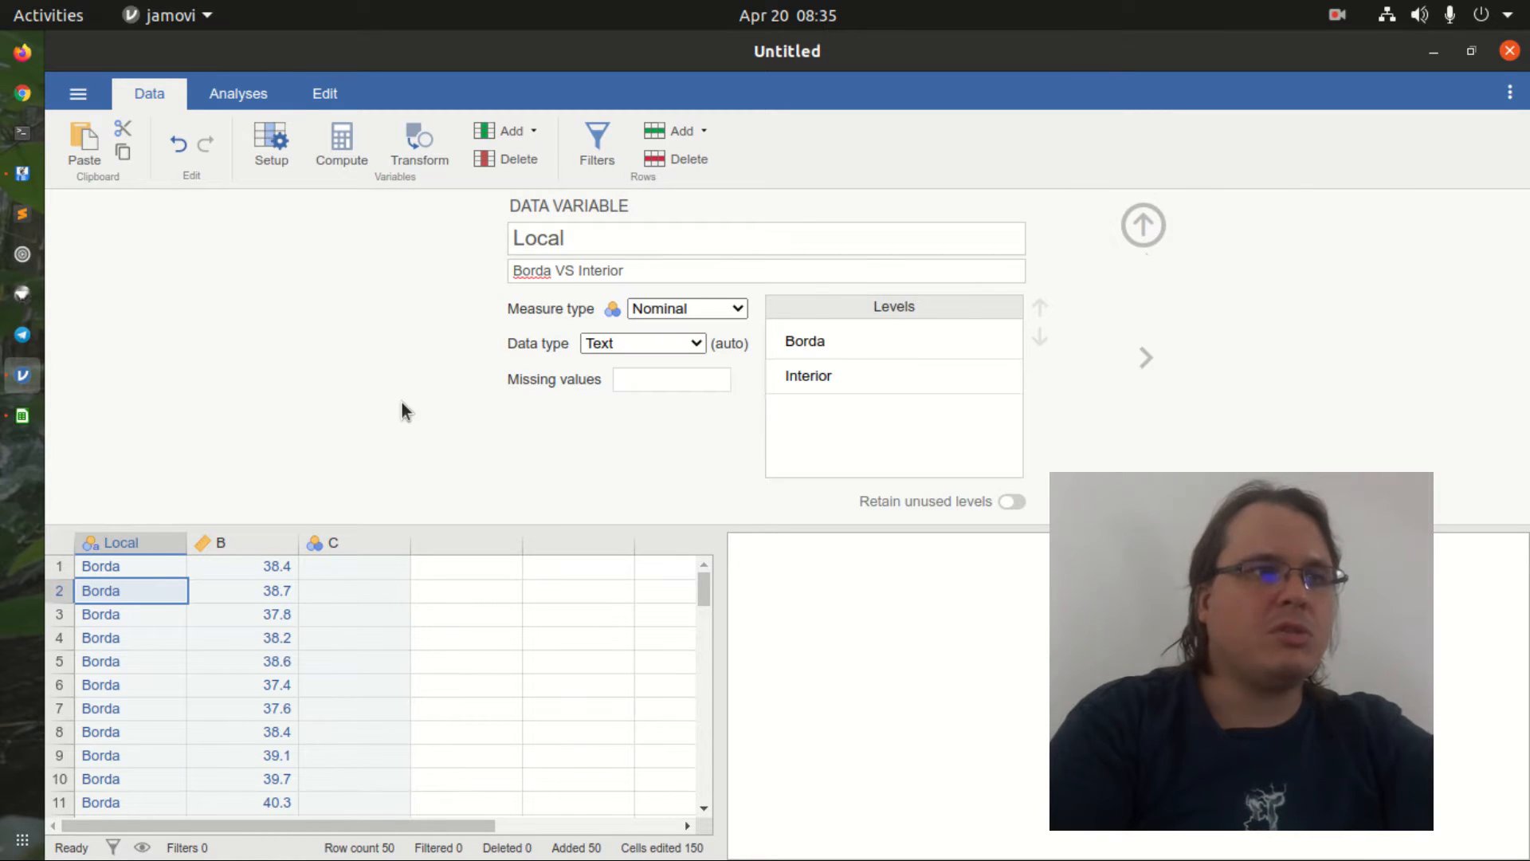
left_click(846, 340)
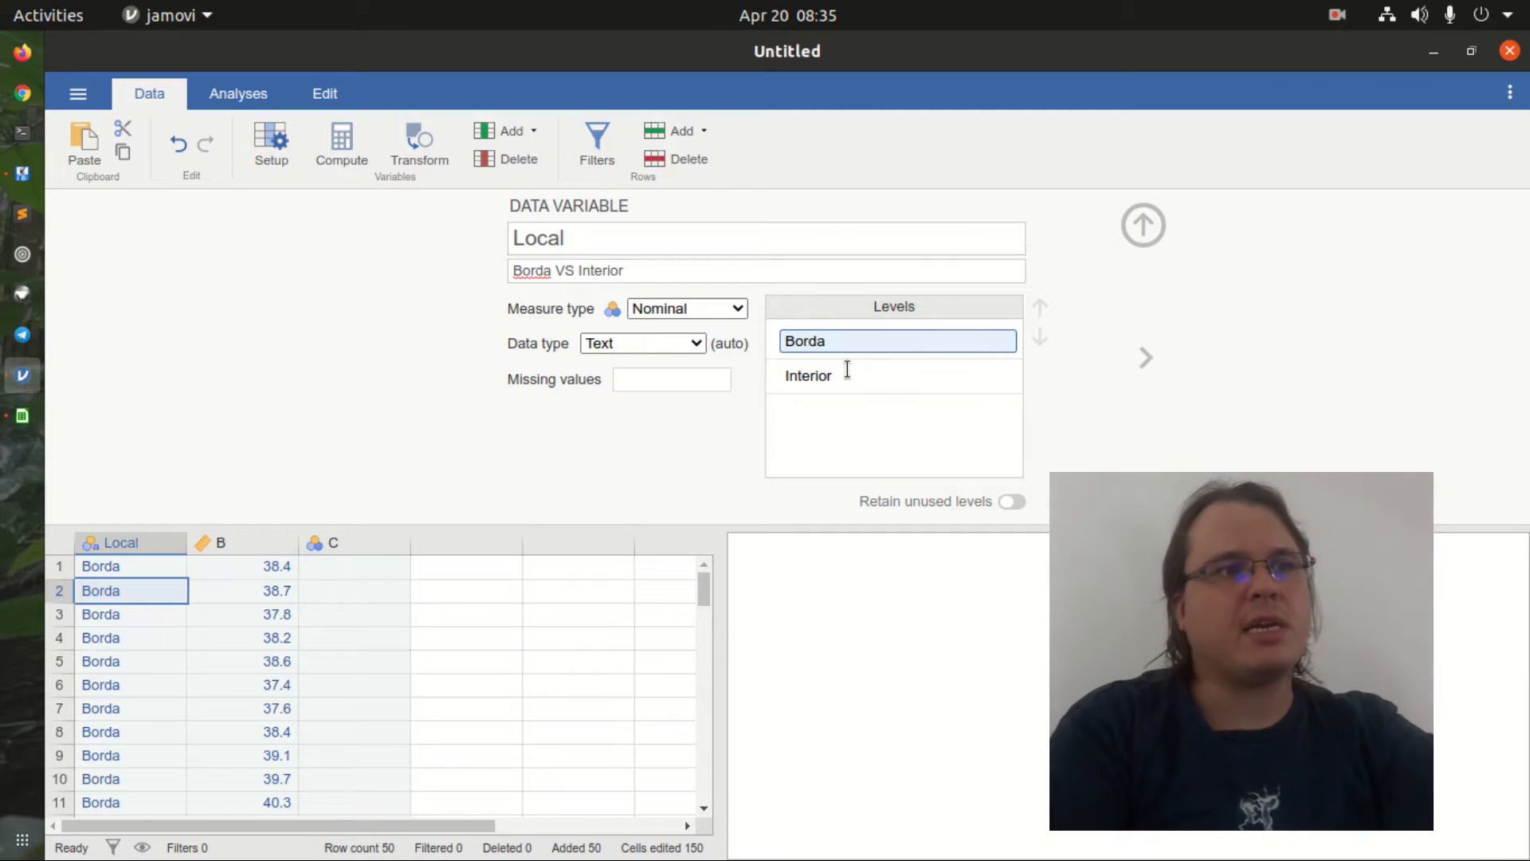
left_click(847, 372)
left_click(850, 342)
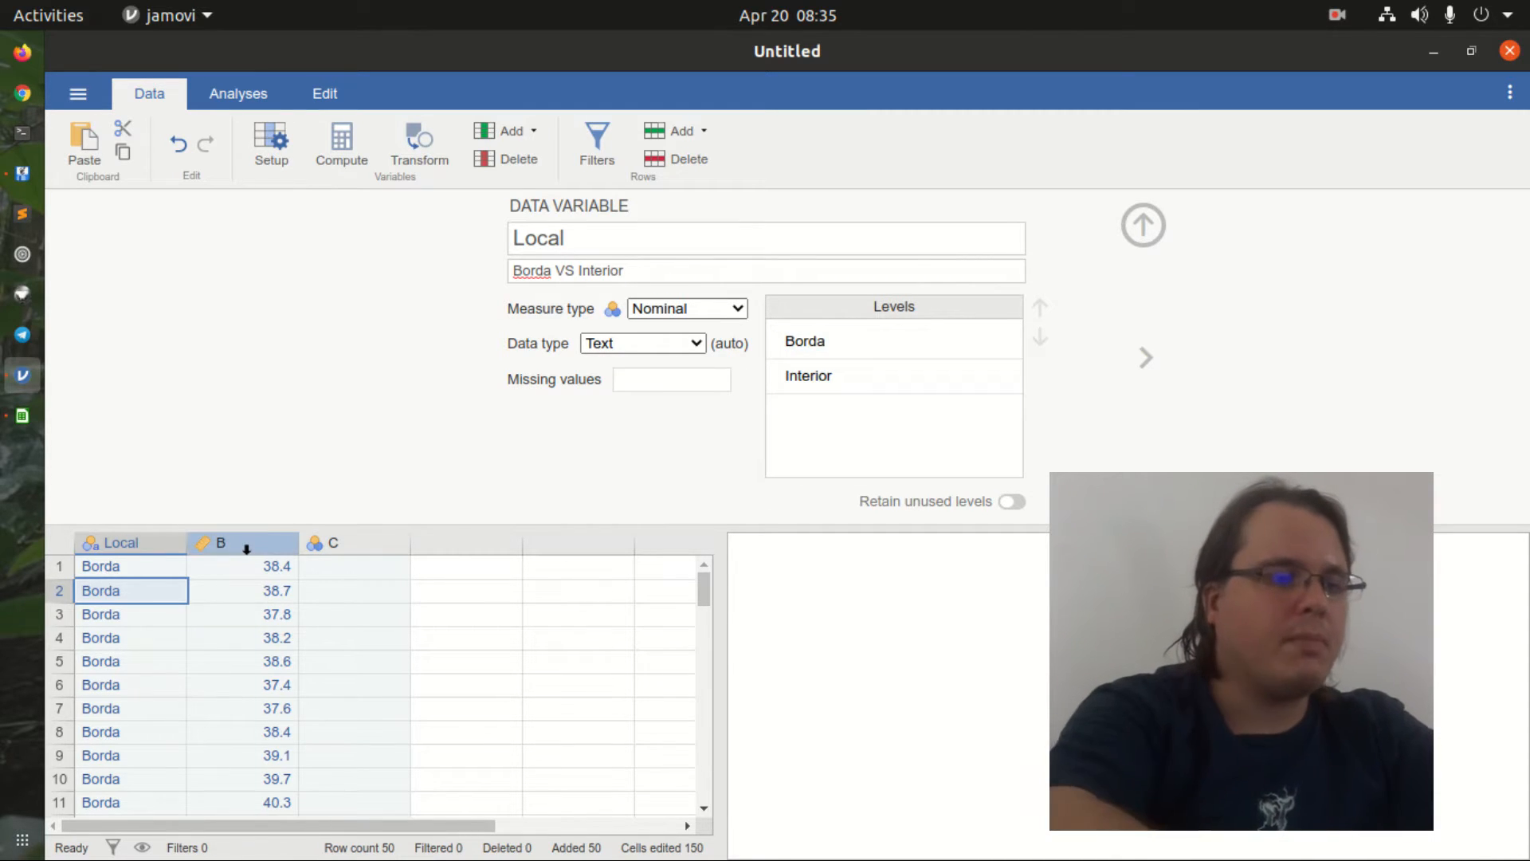
Step: Rename variable B, which holds the numeric readings, to Temperatura
left_click(264, 535)
left_click(607, 236)
type("Temperatura")
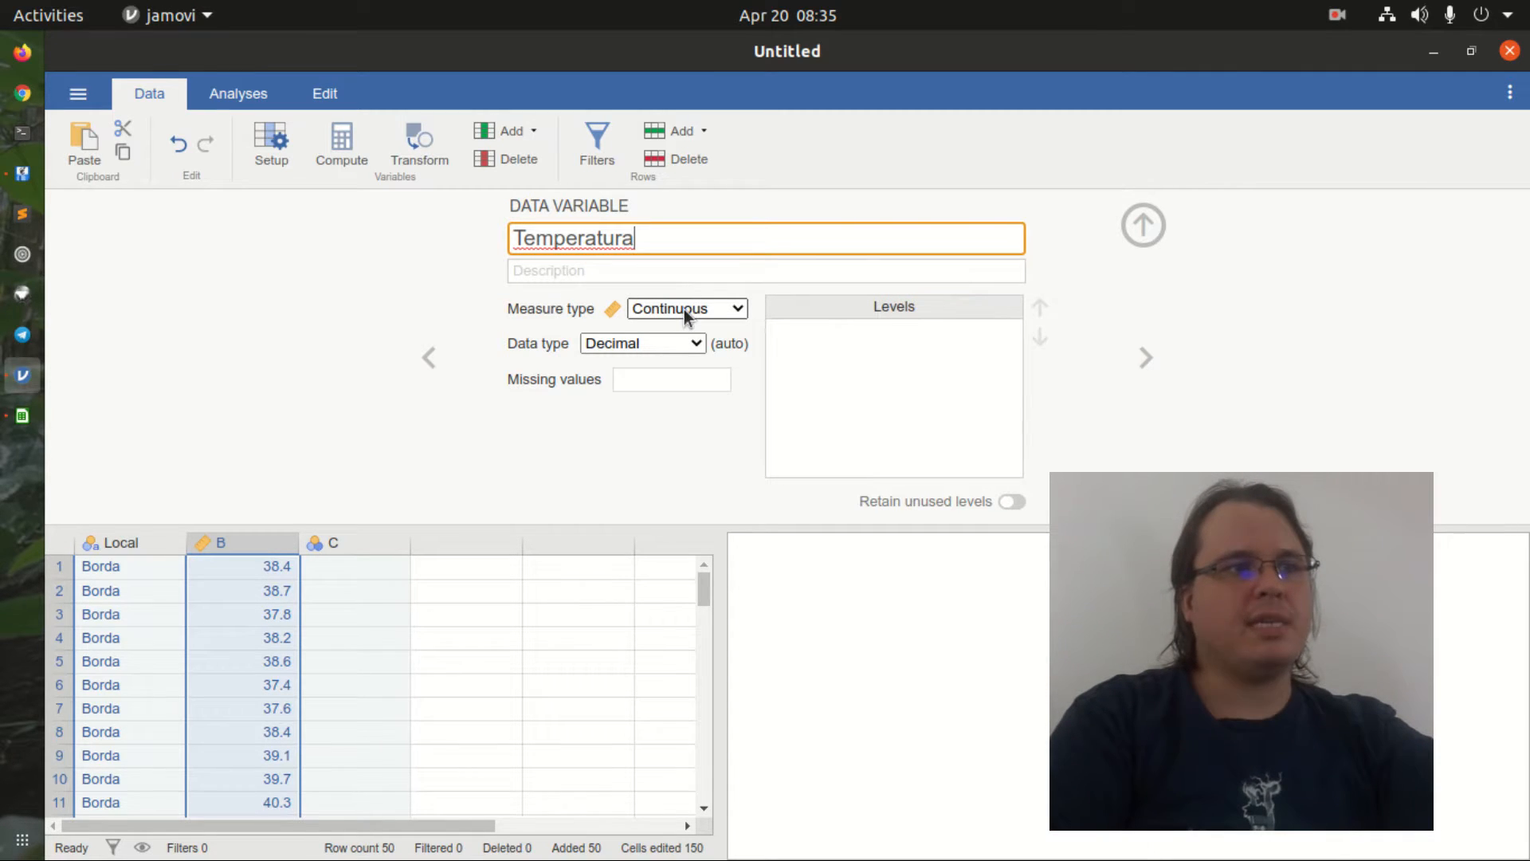
Step: Check the data type choices for Temperatura, compare the setup of both variables, and close the variable setup
left_click(660, 344)
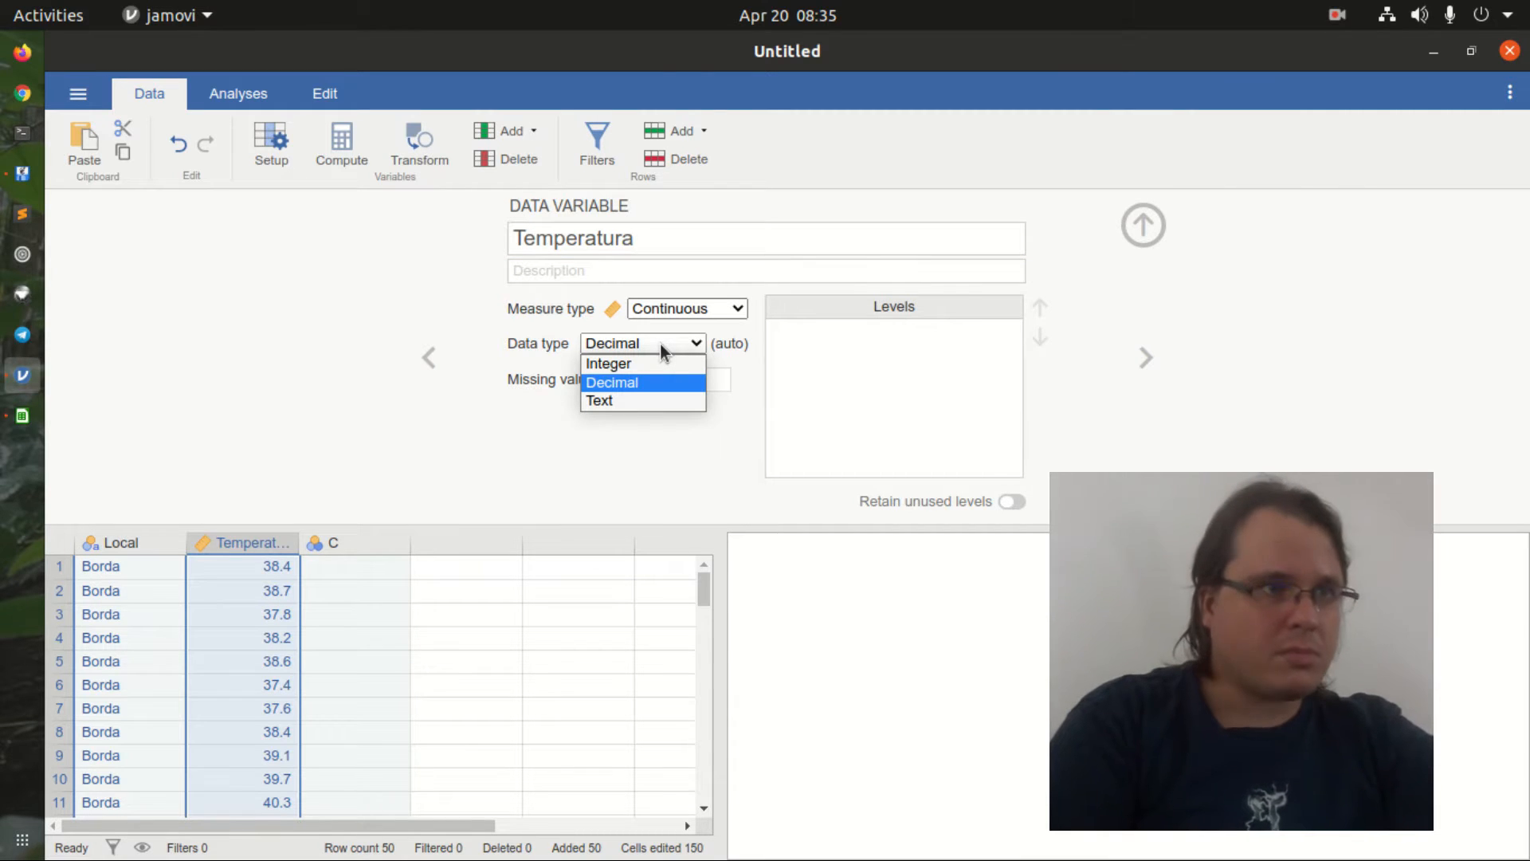
left_click(660, 342)
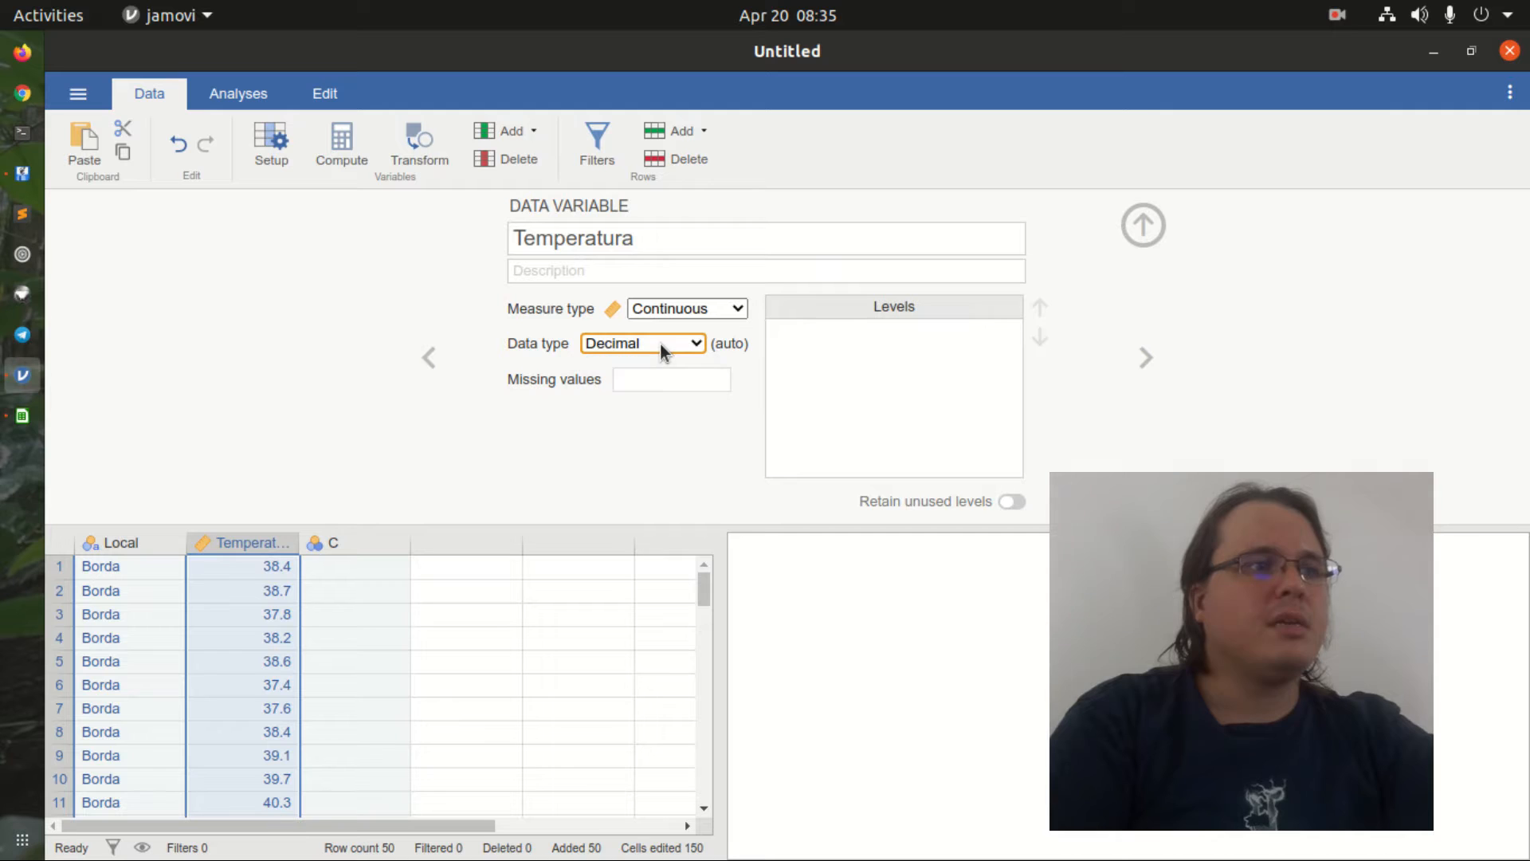
left_click(132, 544)
left_click(240, 542)
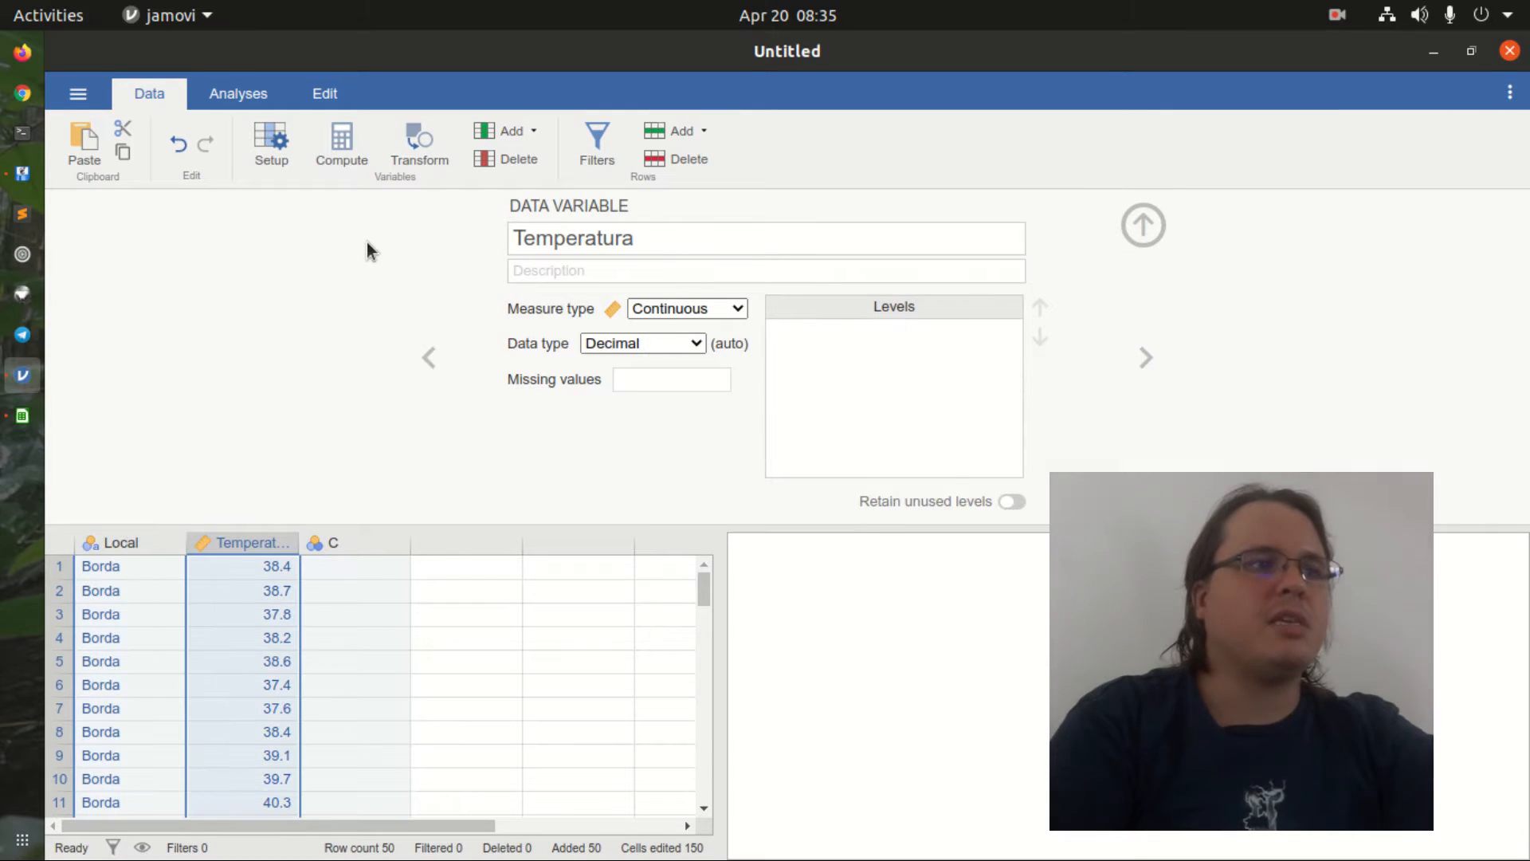
left_click(272, 143)
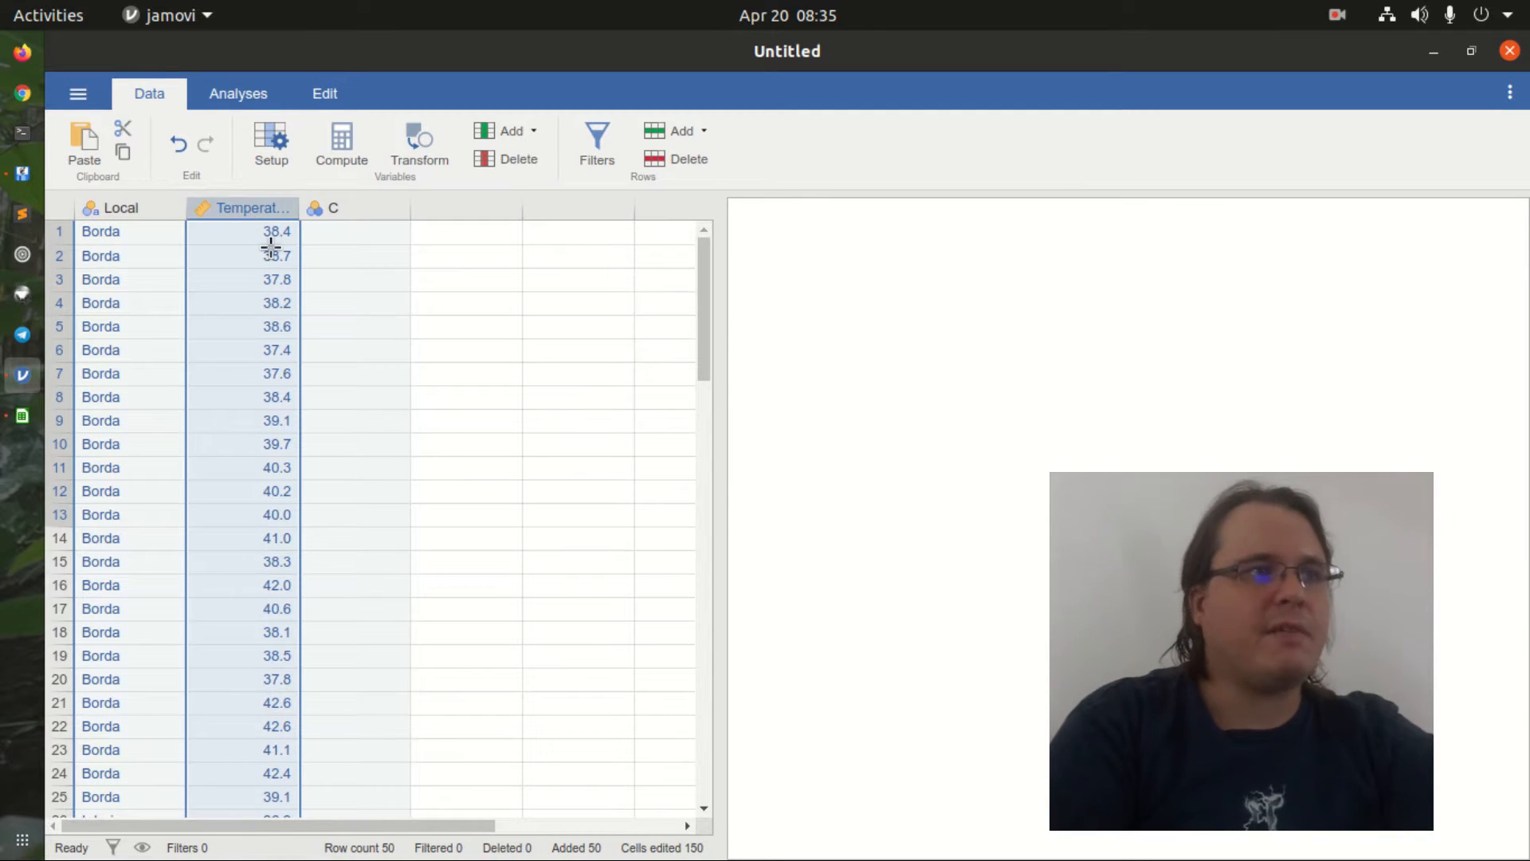
Step: Create a Descriptives analysis of the Temperatura variable, split by Local
left_click(254, 99)
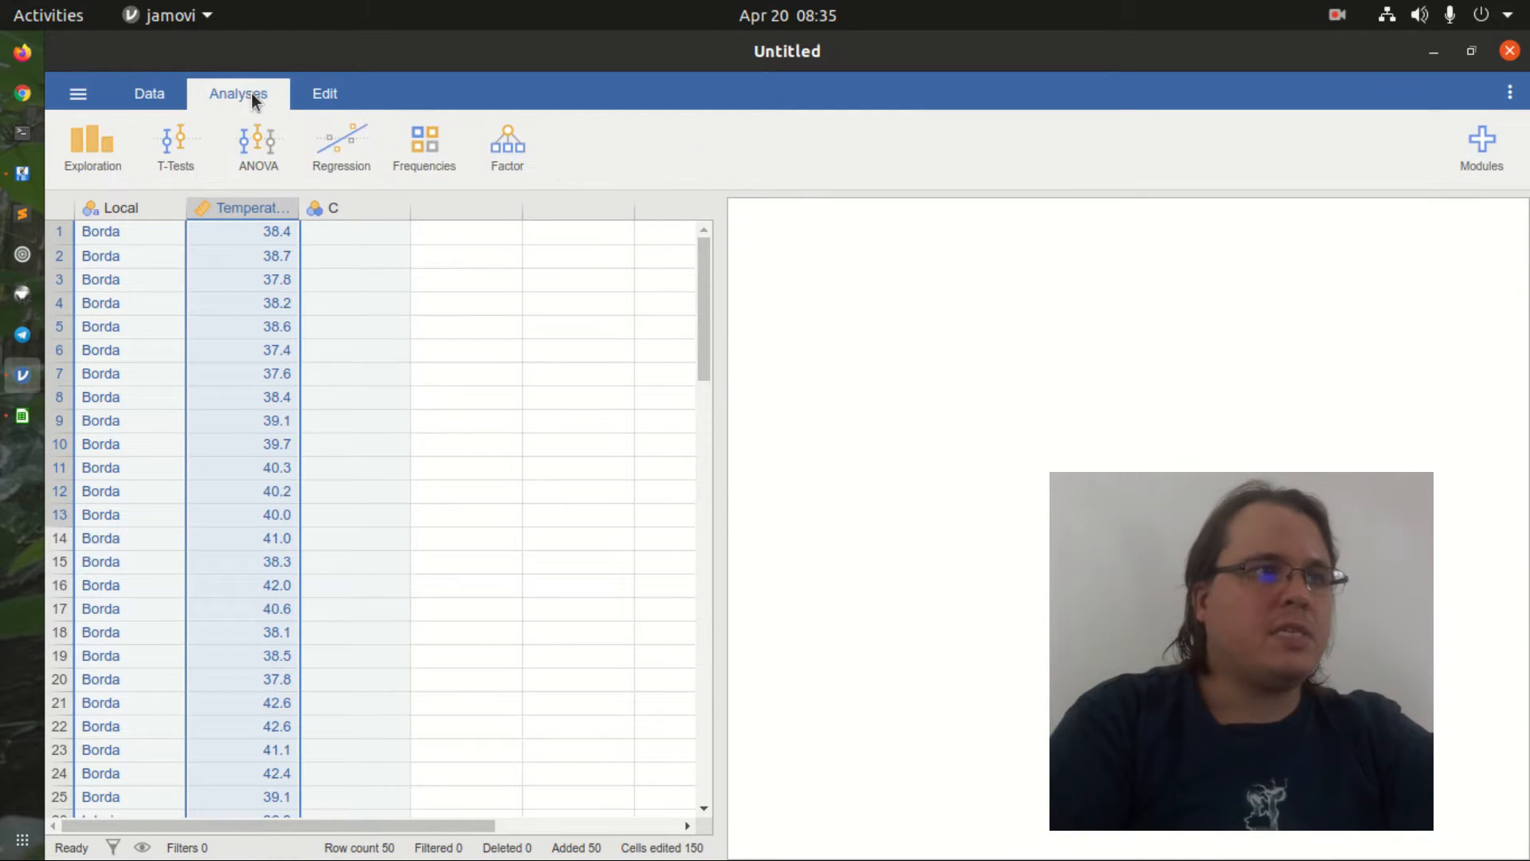
left_click(88, 147)
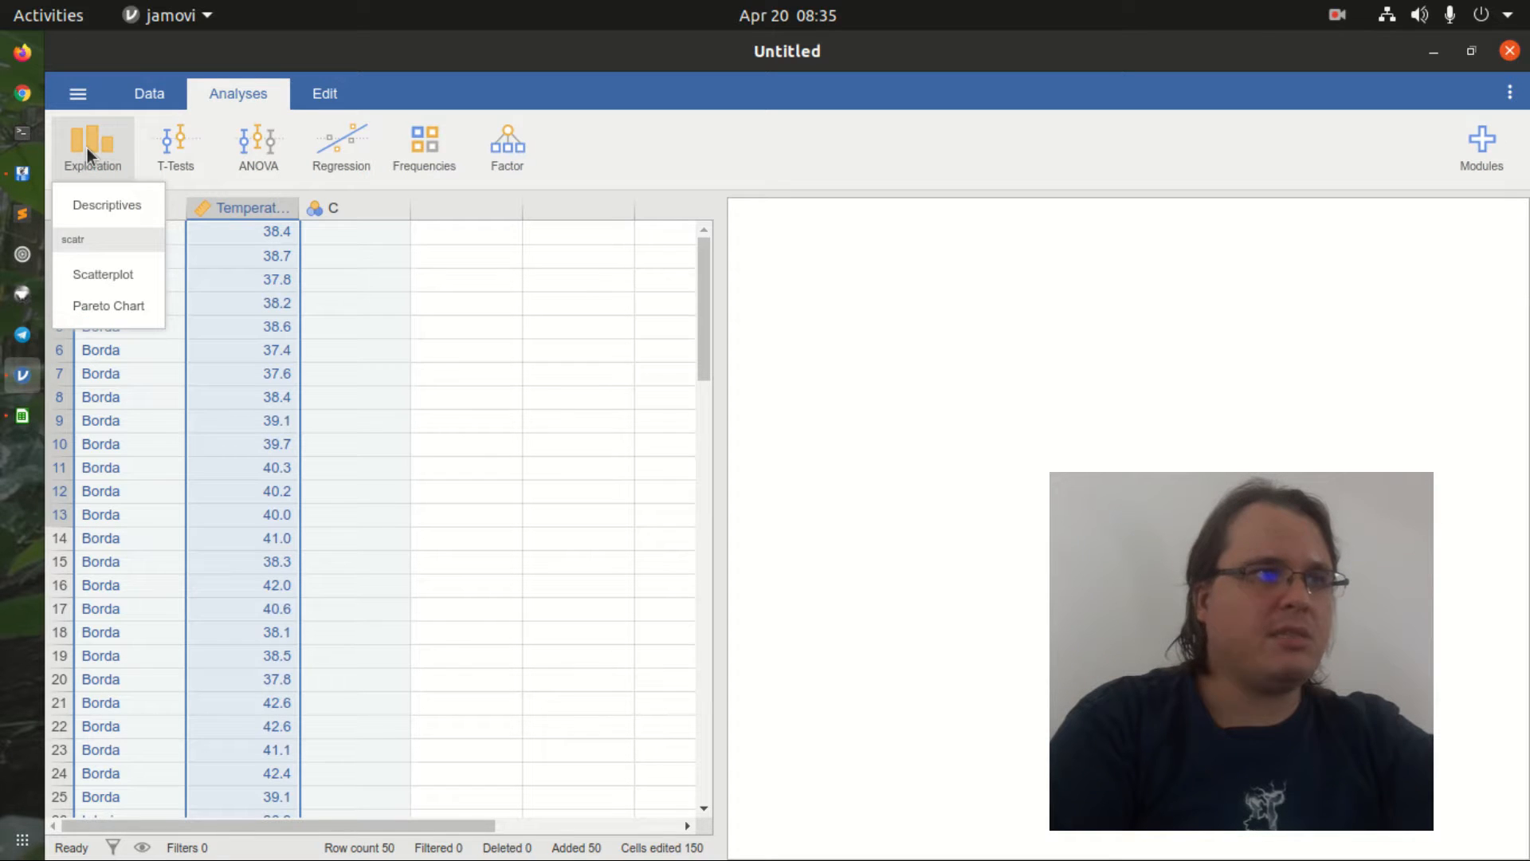
left_click(133, 204)
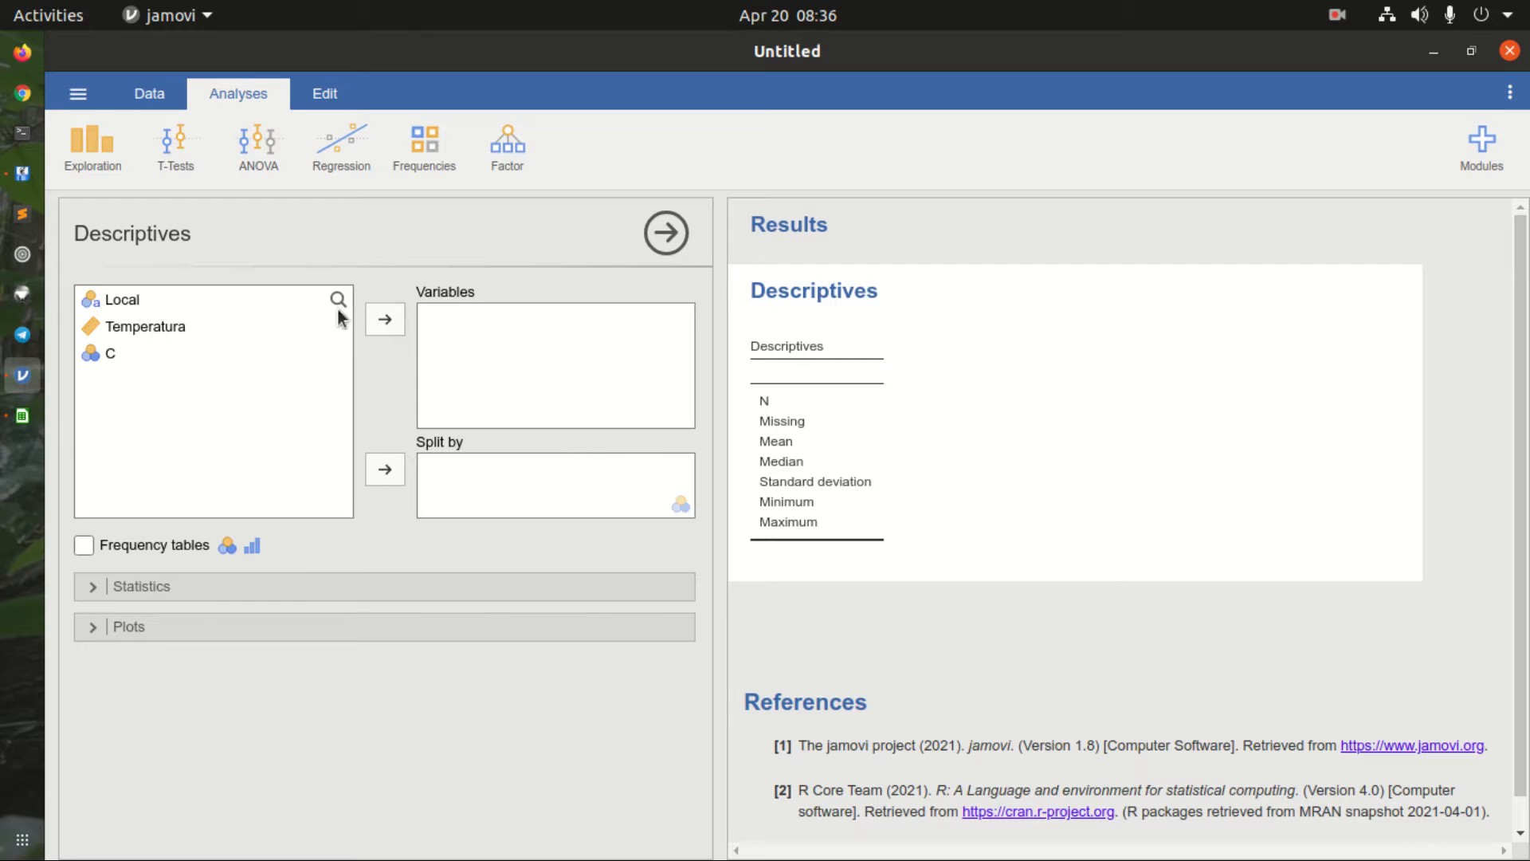
left_click(167, 326)
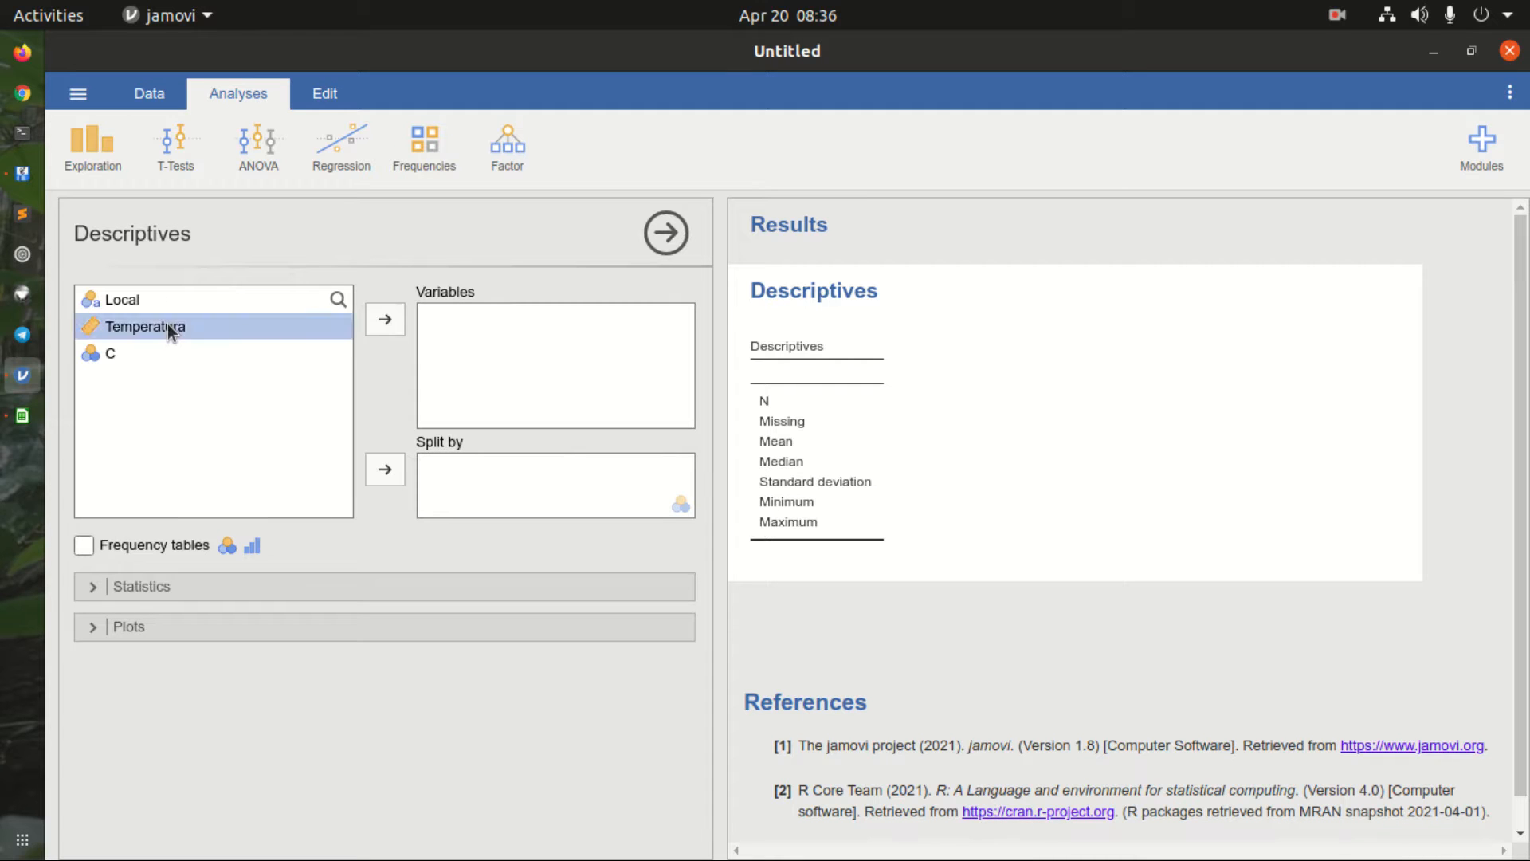
left_click(386, 320)
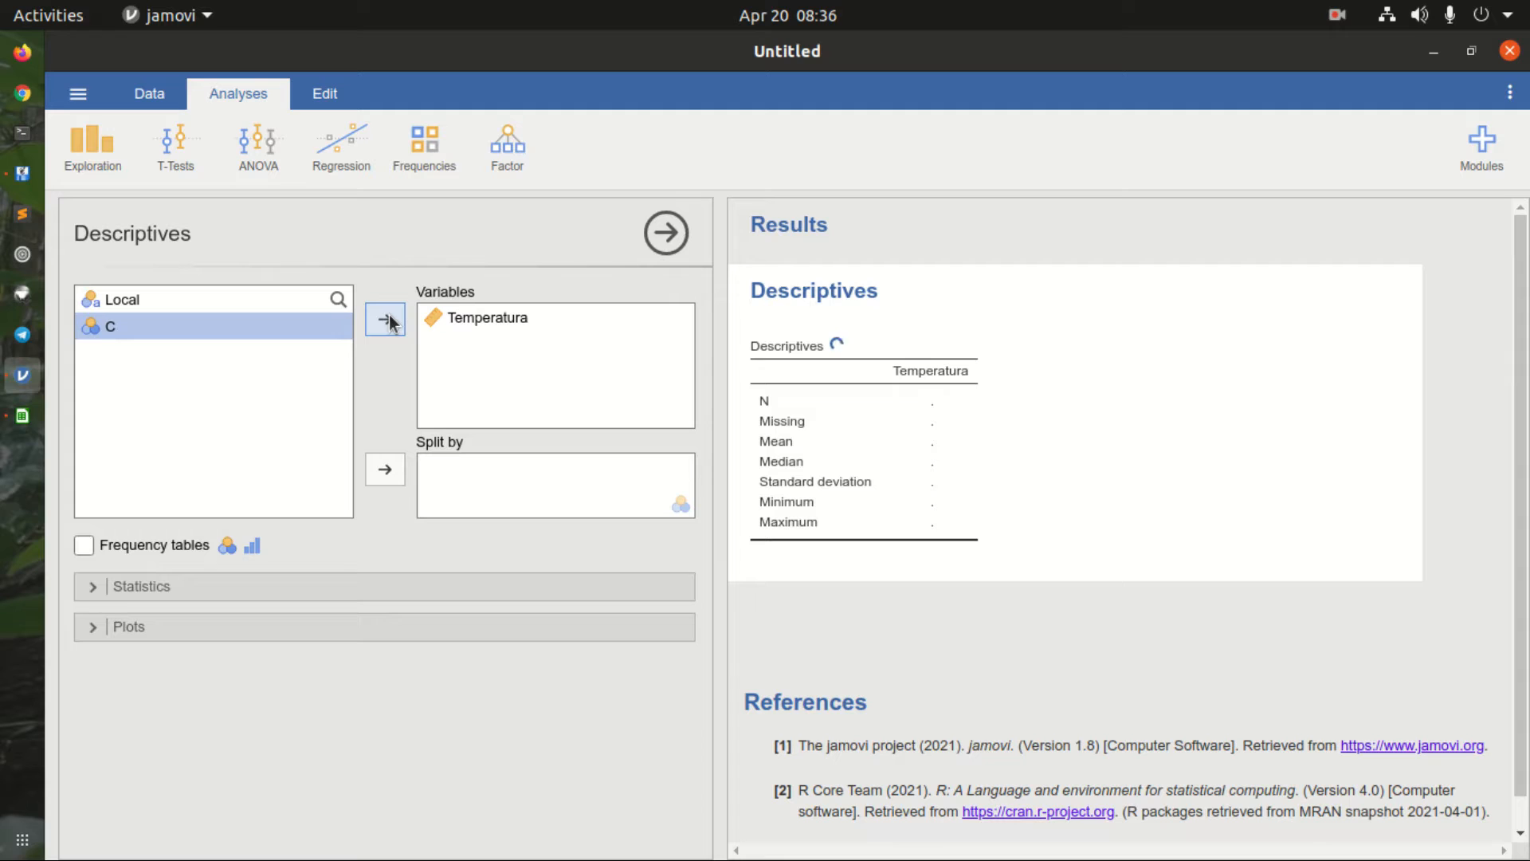
left_click(127, 301)
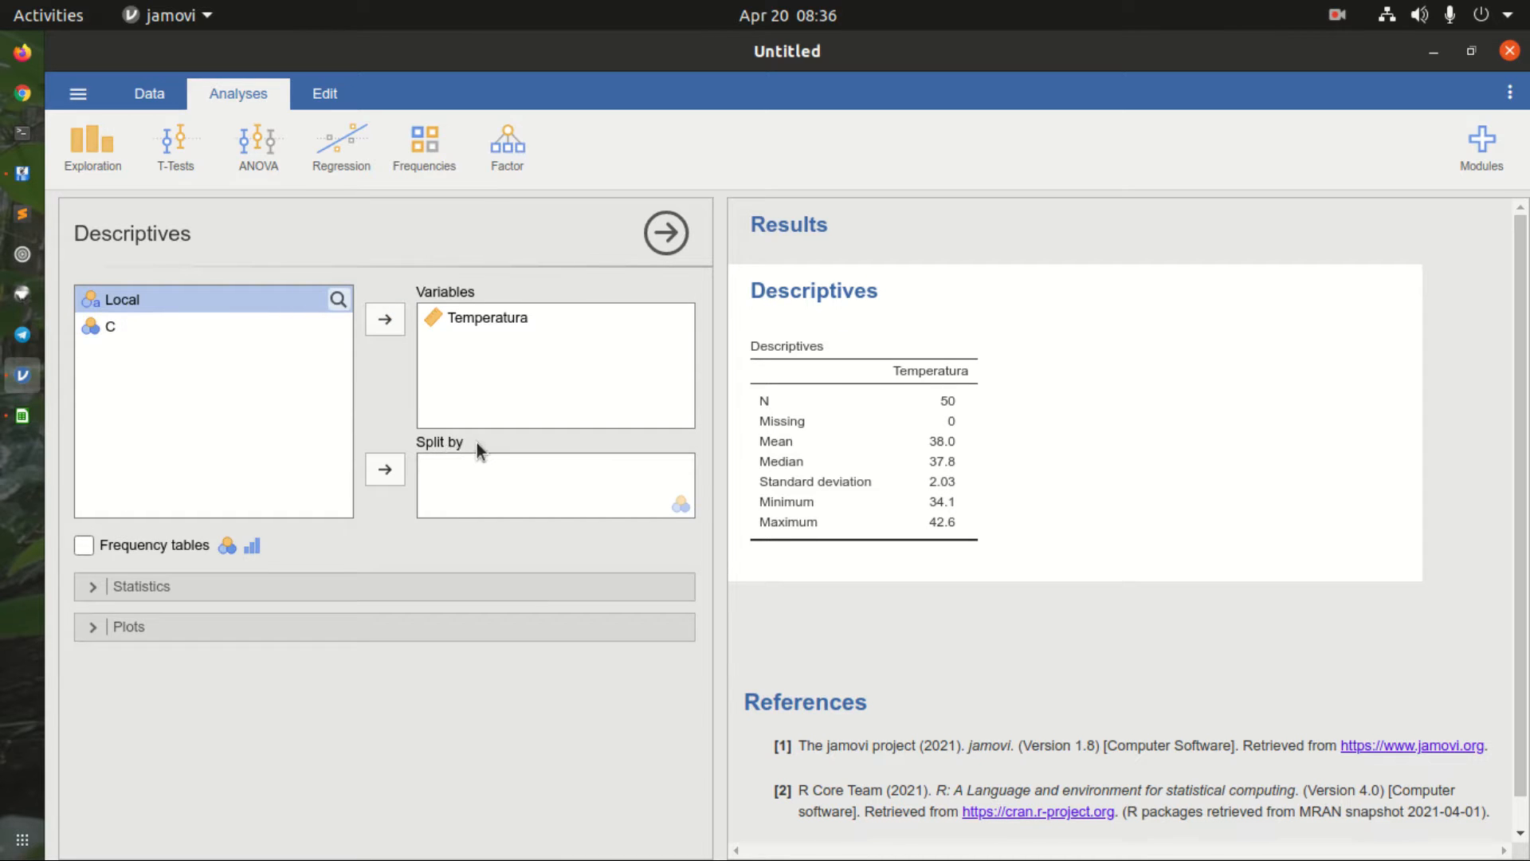
left_click(385, 470)
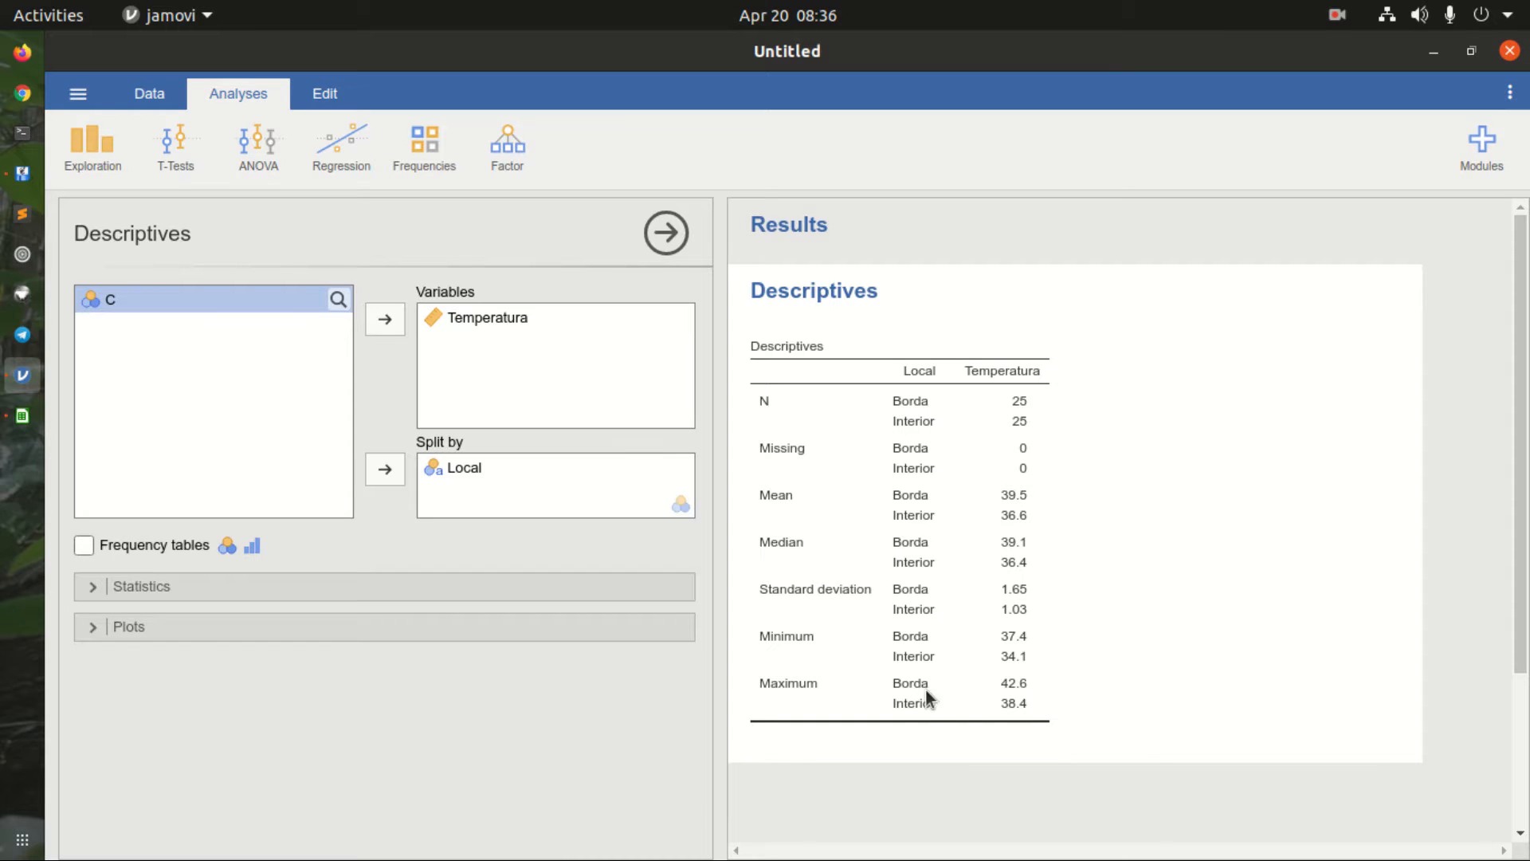
Step: Add the 25, 50 and 75 percentiles and the mode to the descriptive statistics and check the table
left_click(89, 586)
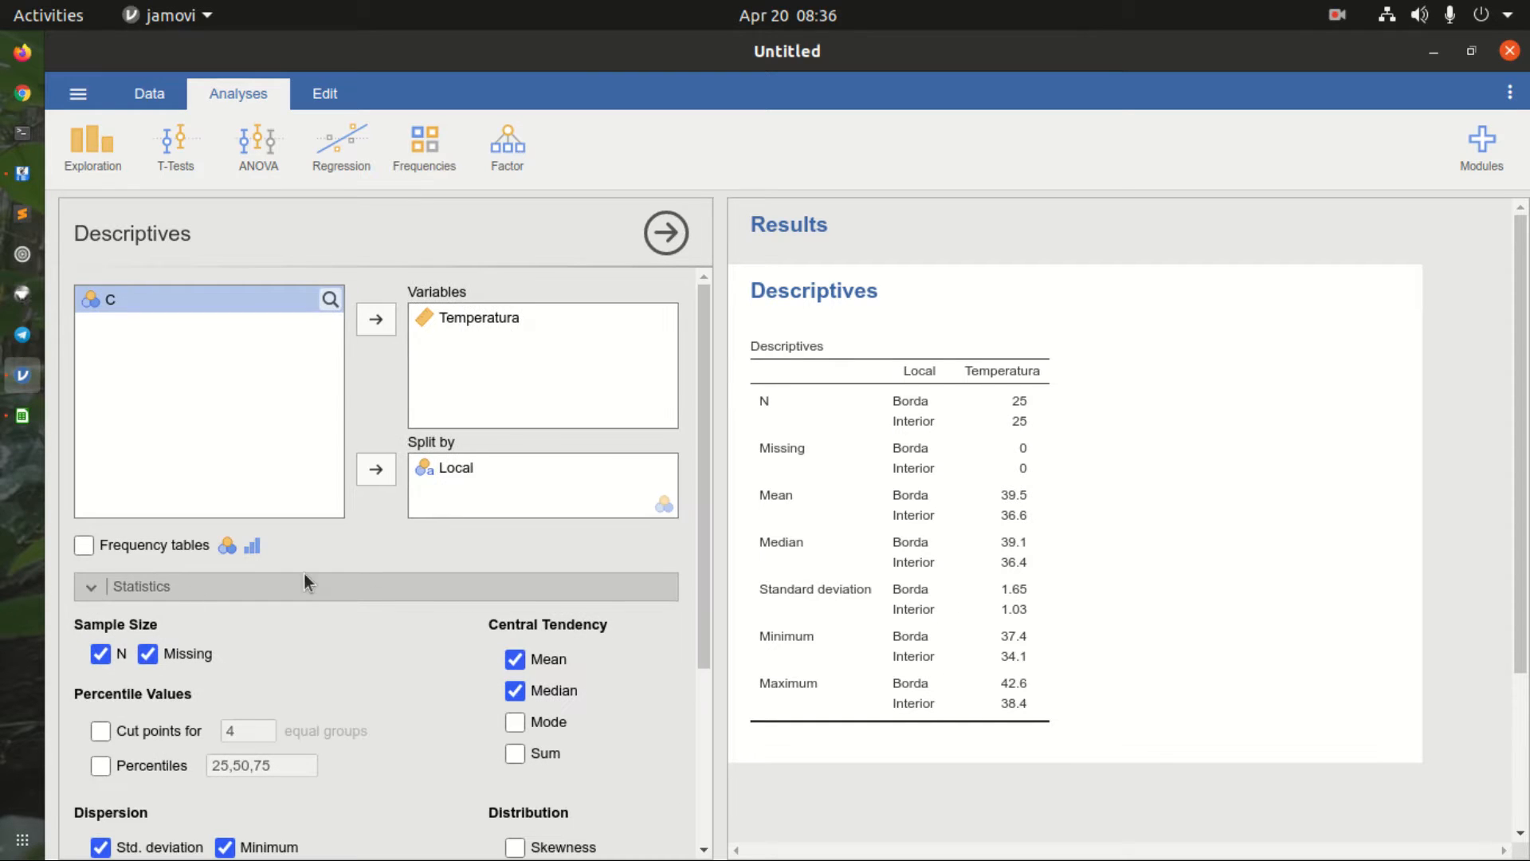
scroll(366, 586, "down", 3)
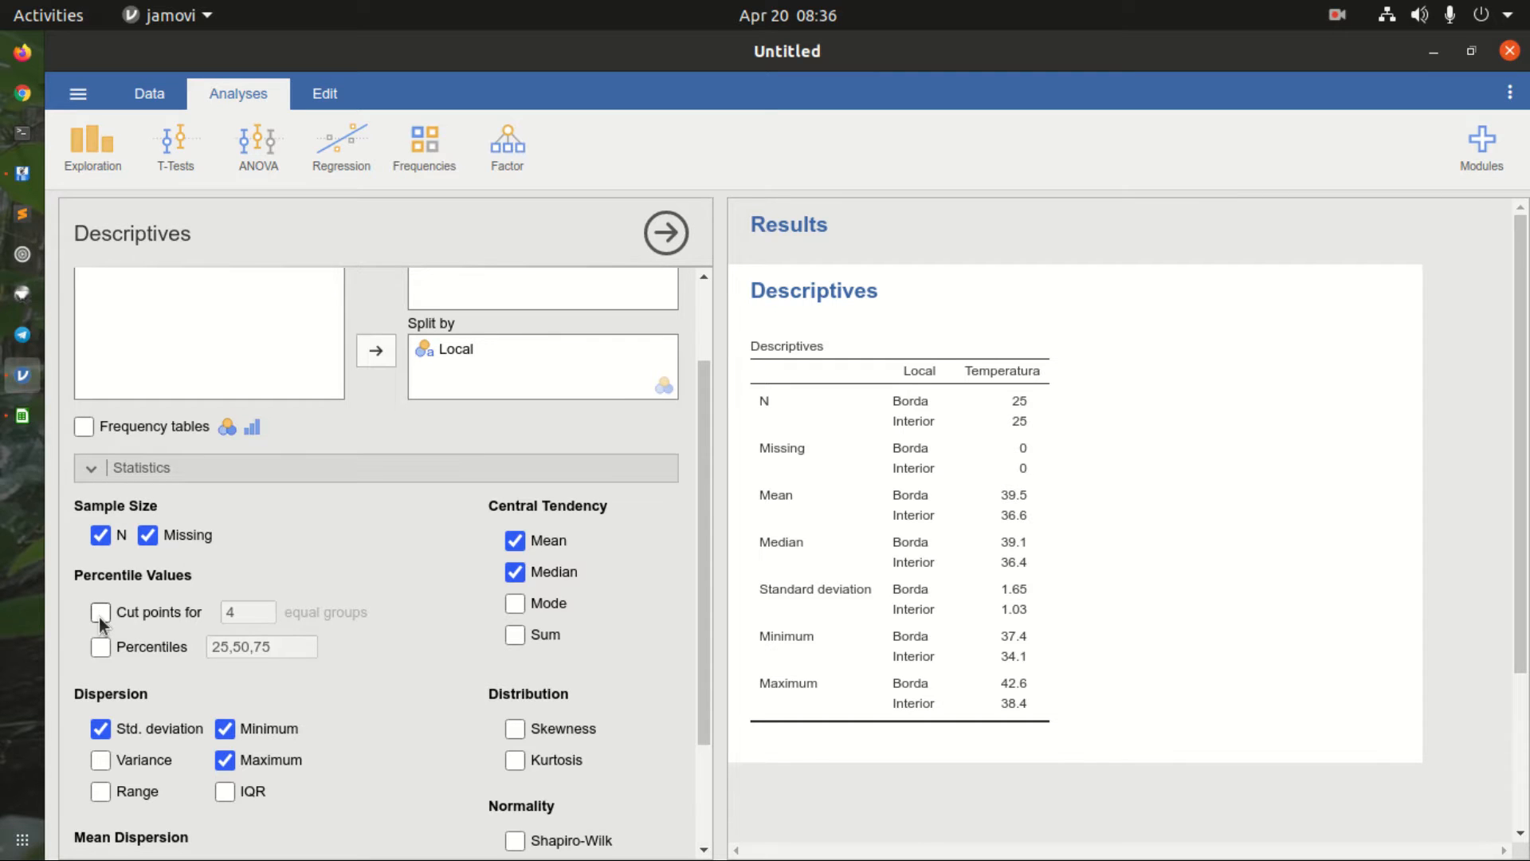
left_click(102, 648)
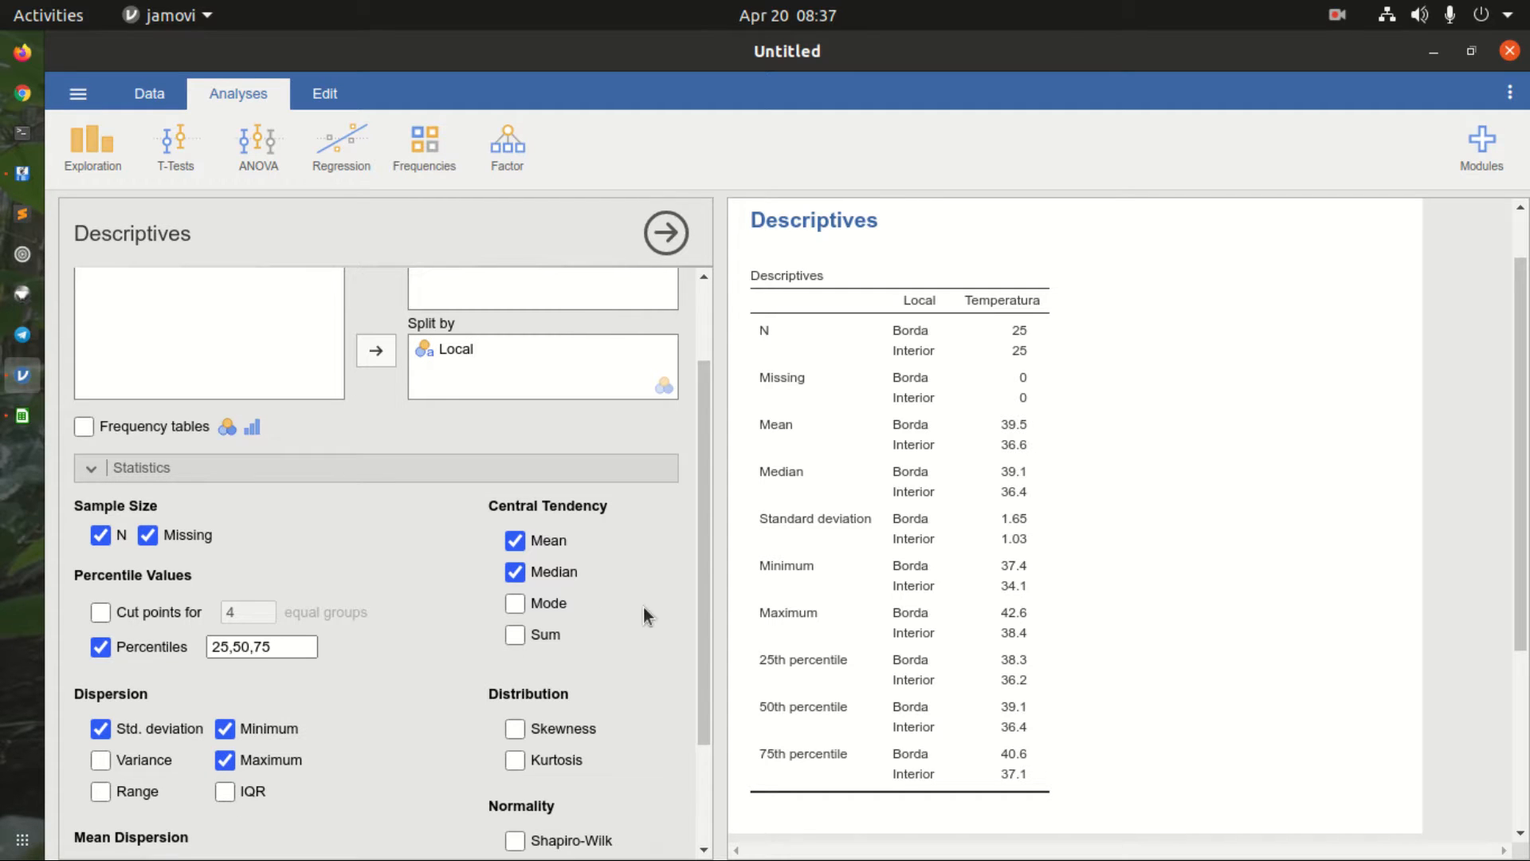
scroll(643, 605, "down", 3)
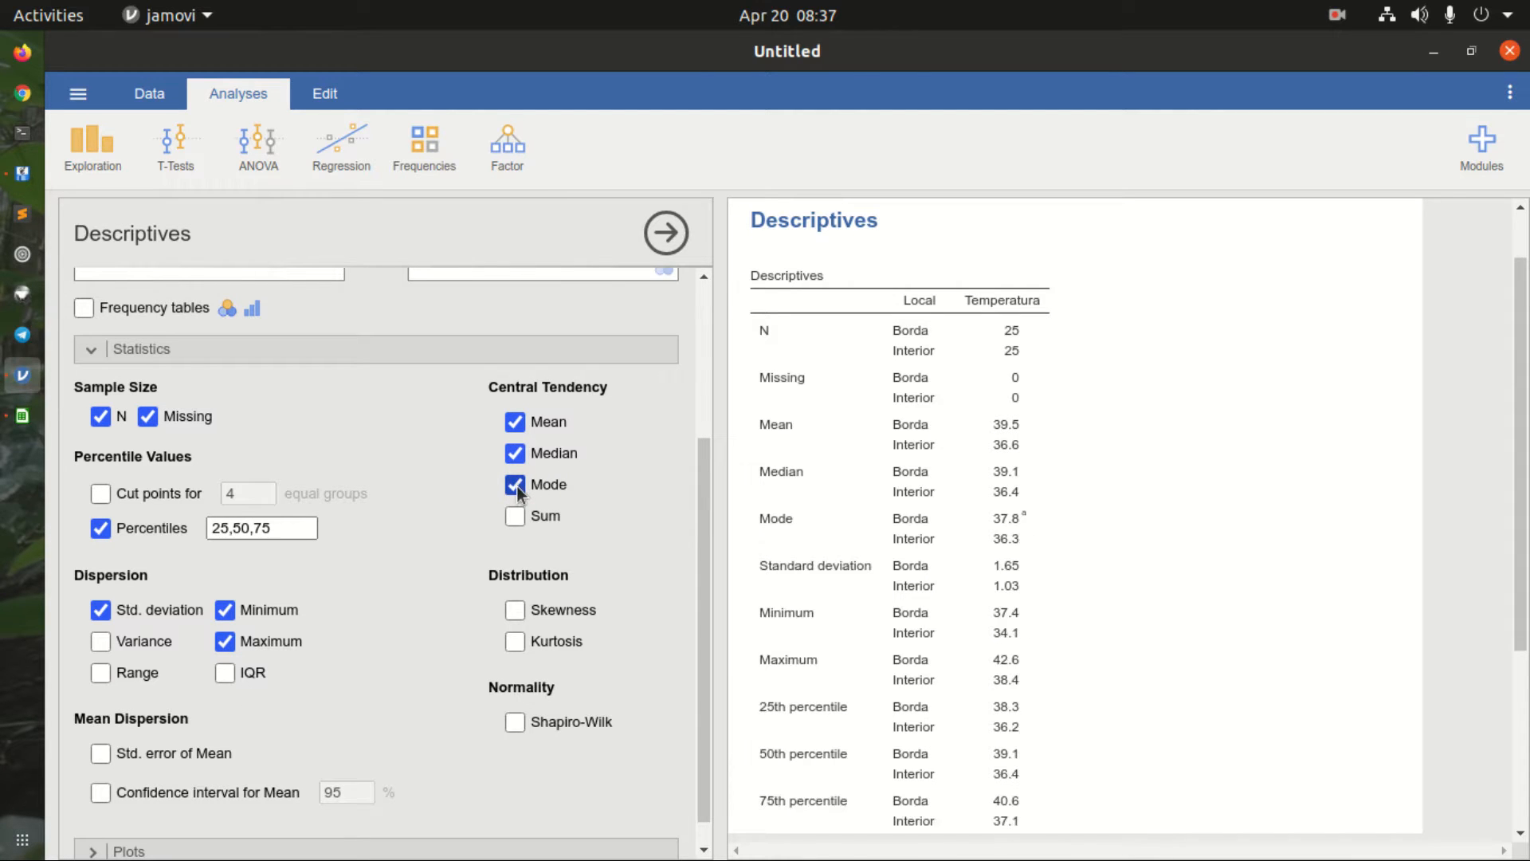
scroll(1021, 652, "down", 3)
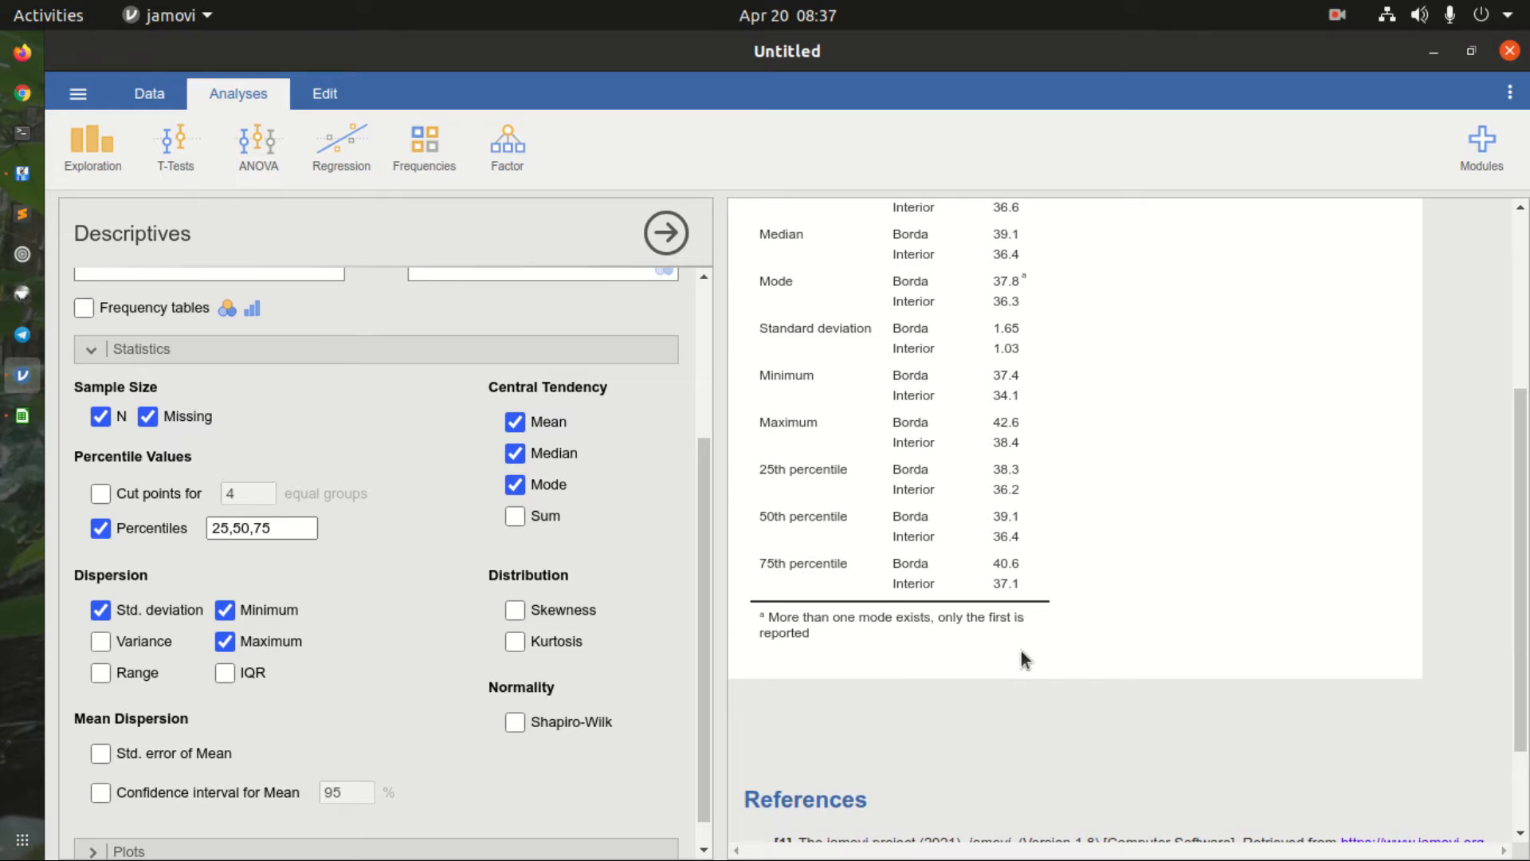
scroll(1021, 650, "up", 3)
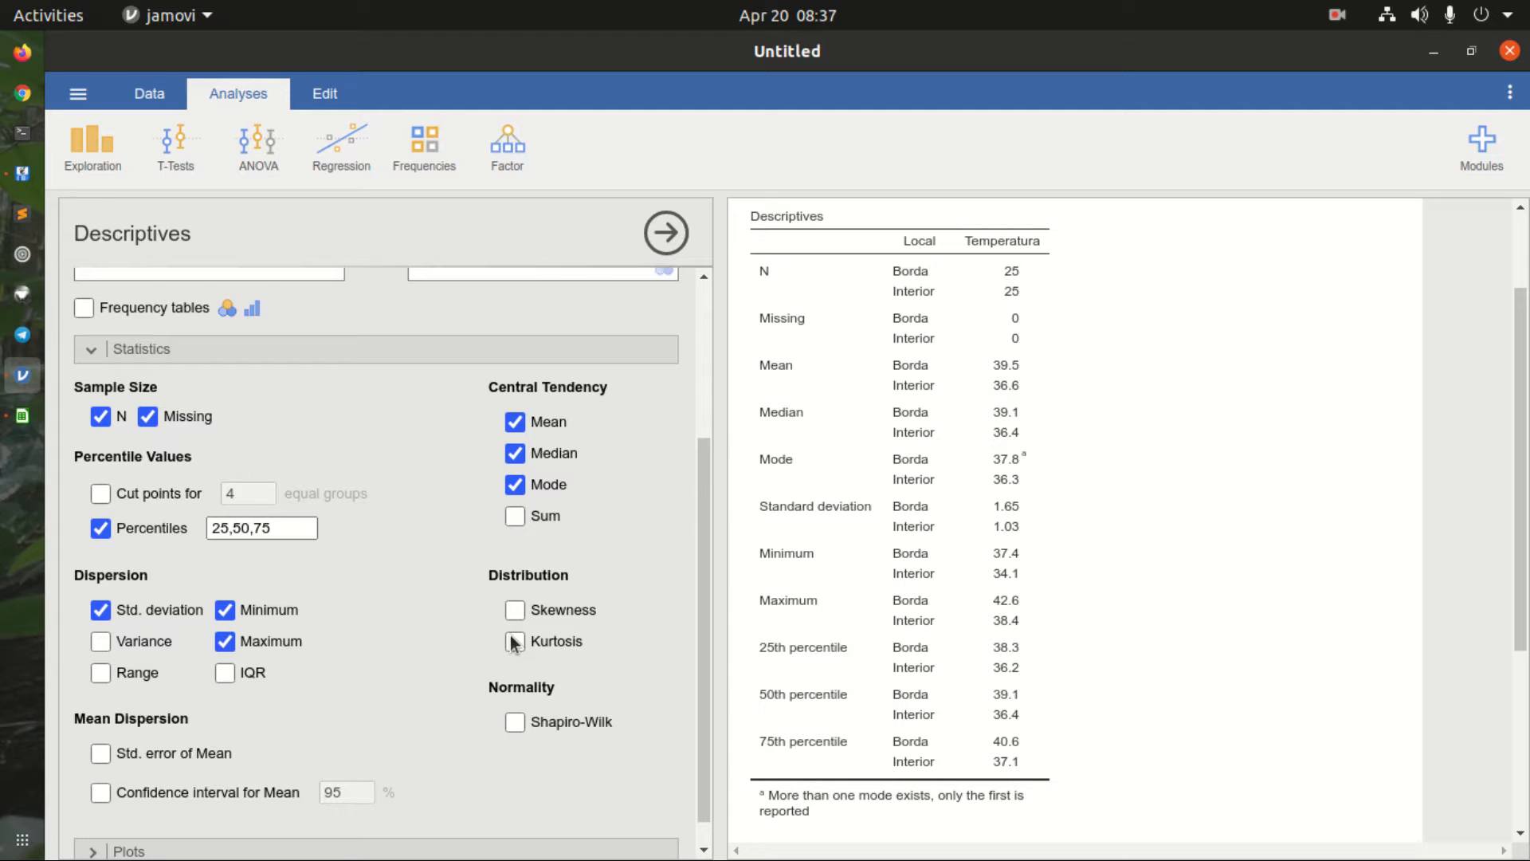
Step: Add the Shapiro-Wilk normality test to the descriptive statistics, review the table and collapse the statistics options
left_click(515, 722)
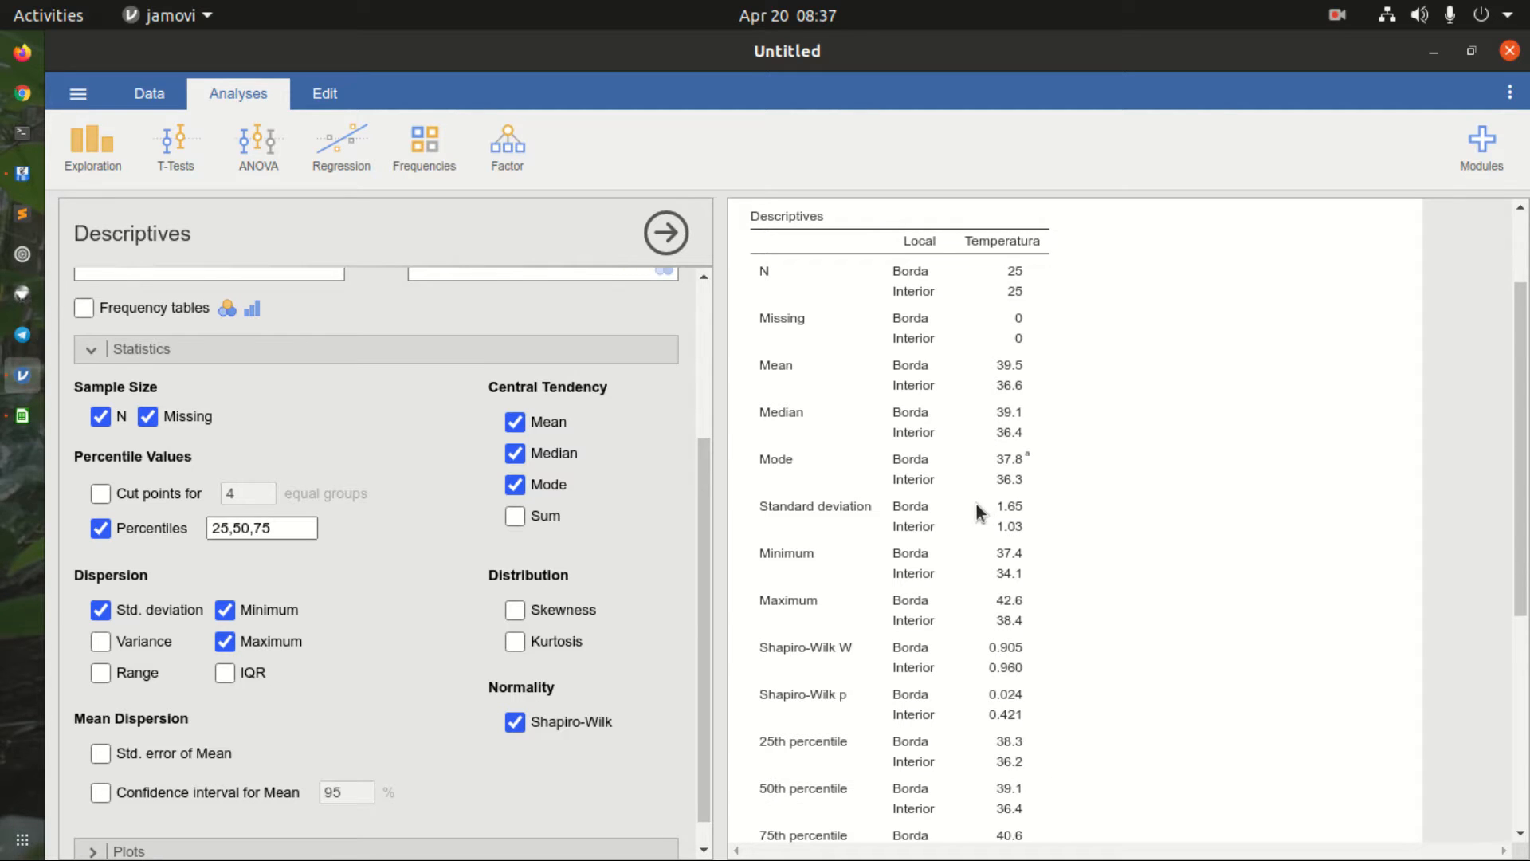
scroll(969, 505, "down", 1)
scroll(961, 534, "up", 1)
left_click(86, 352)
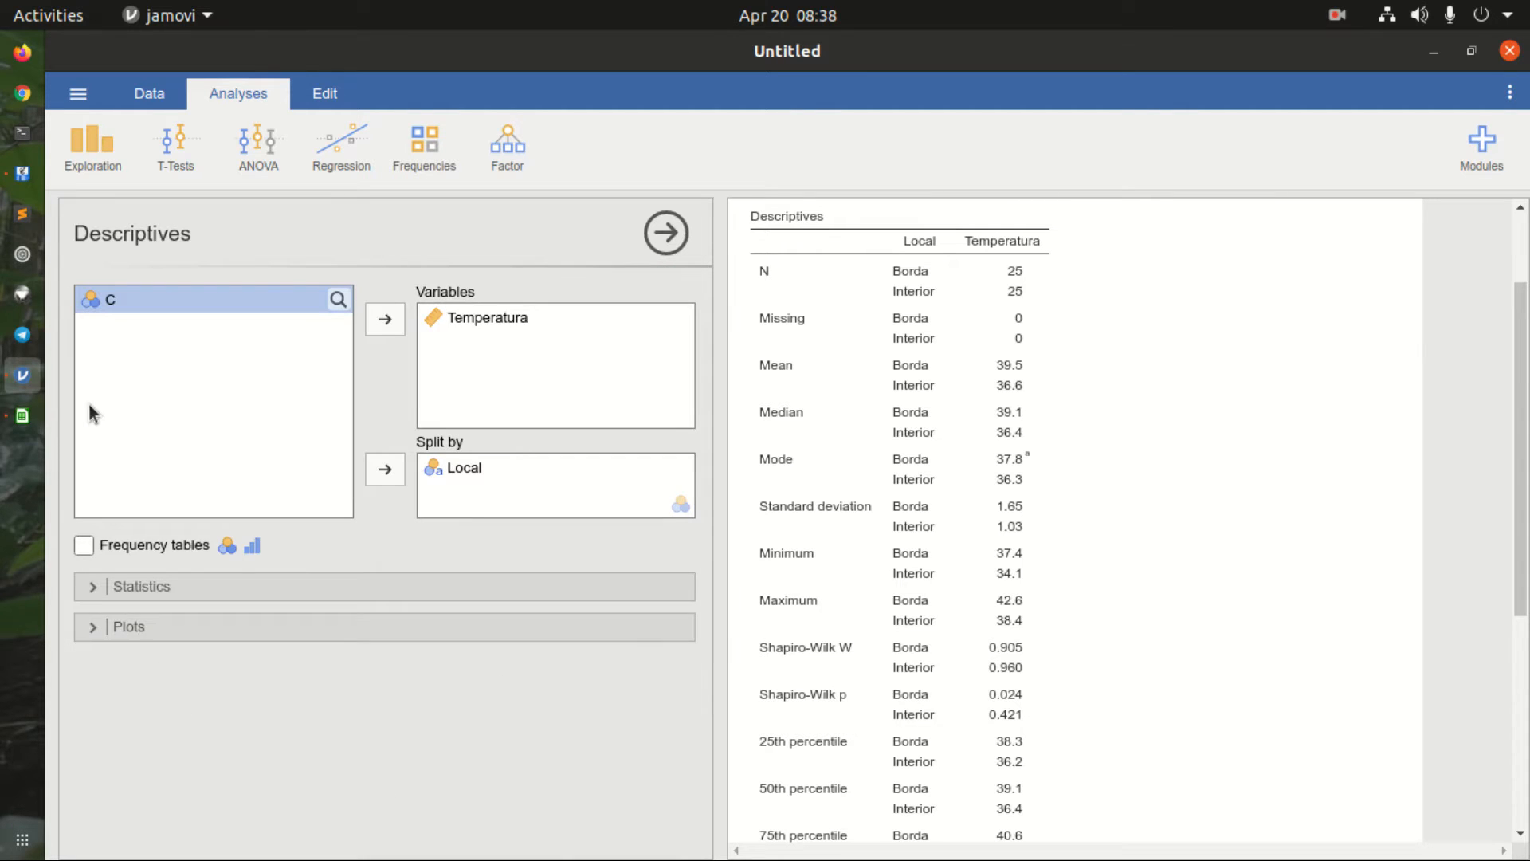
Step: Show a box plot of Temperatura for each Local group and examine it in the results
left_click(92, 625)
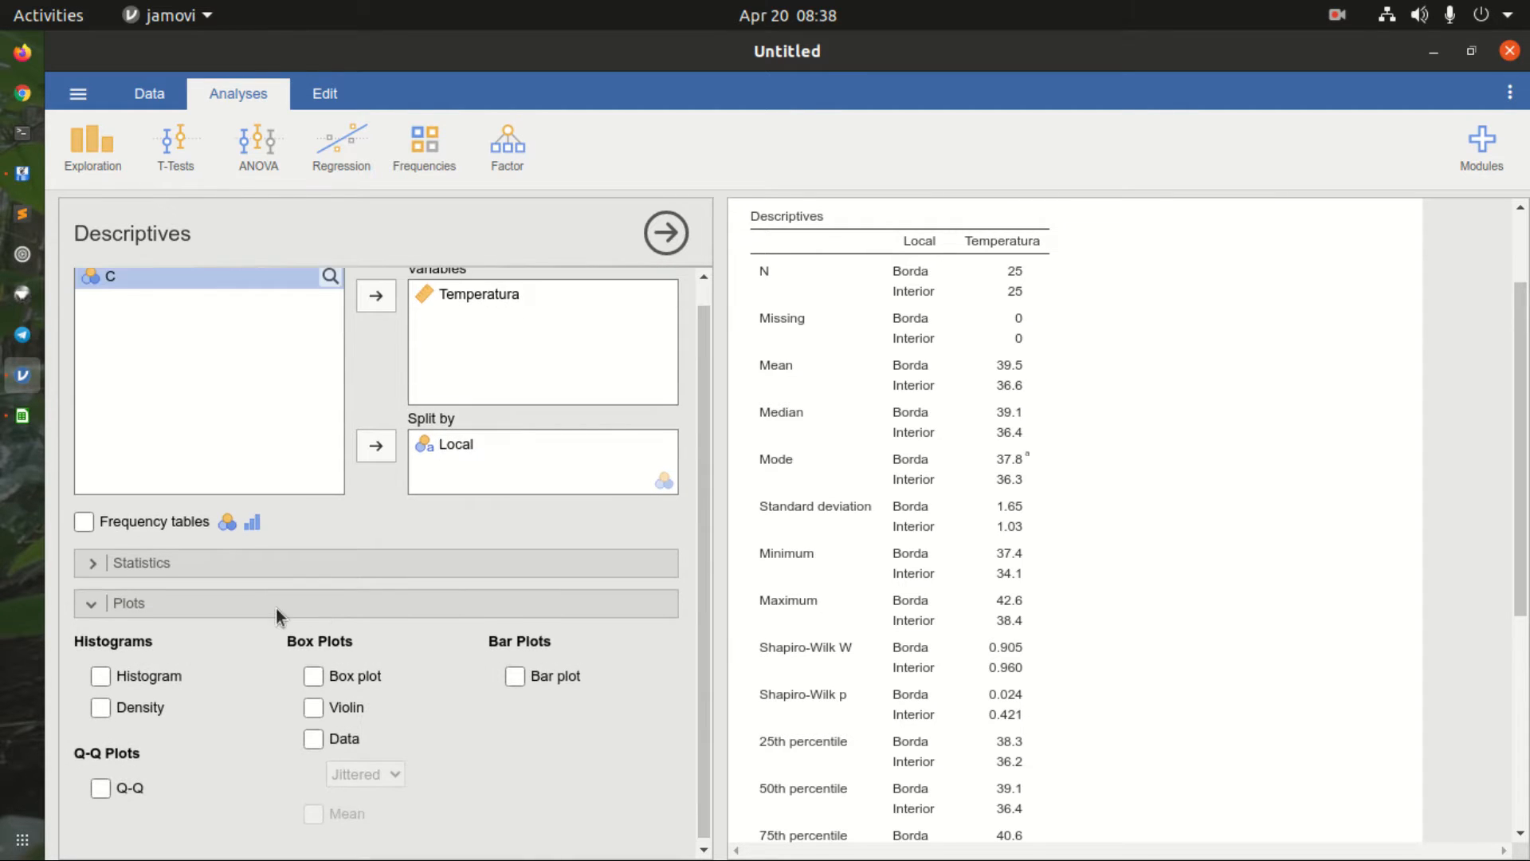
left_click(314, 672)
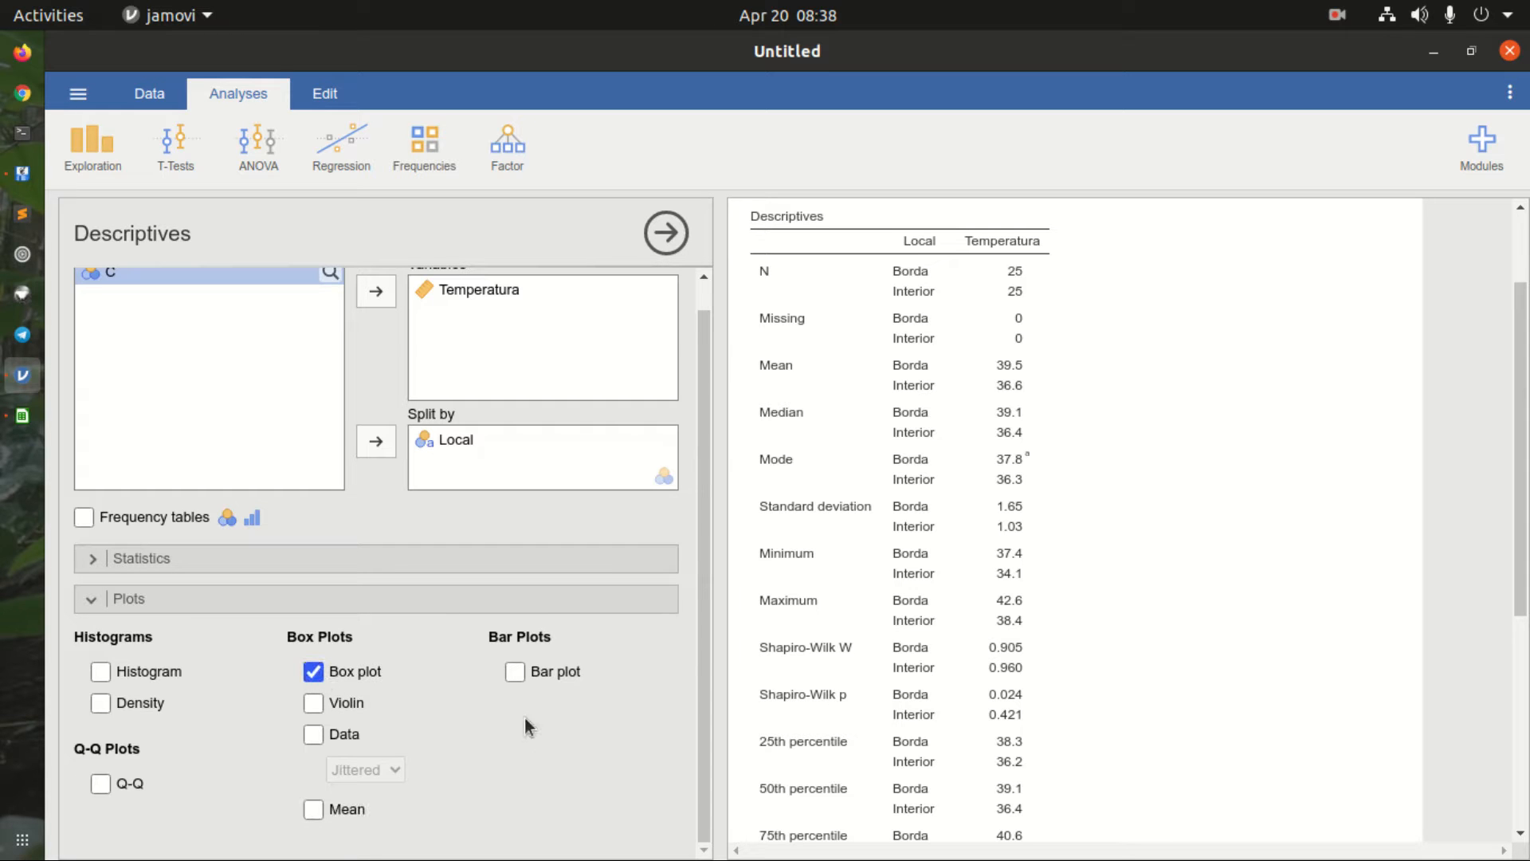
scroll(1007, 562, "down", 5)
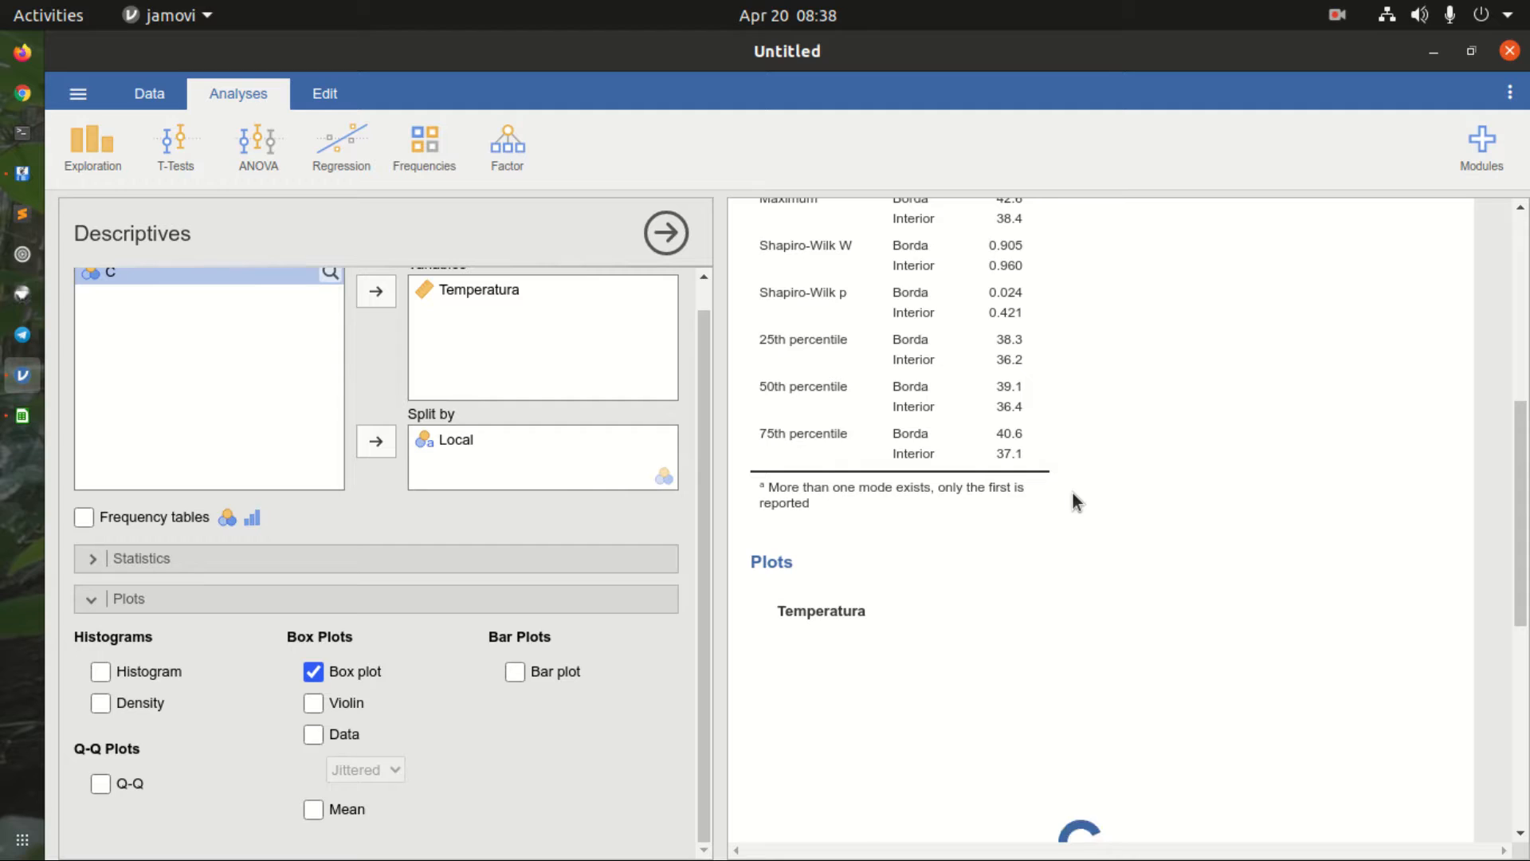
scroll(1072, 494, "down", 4)
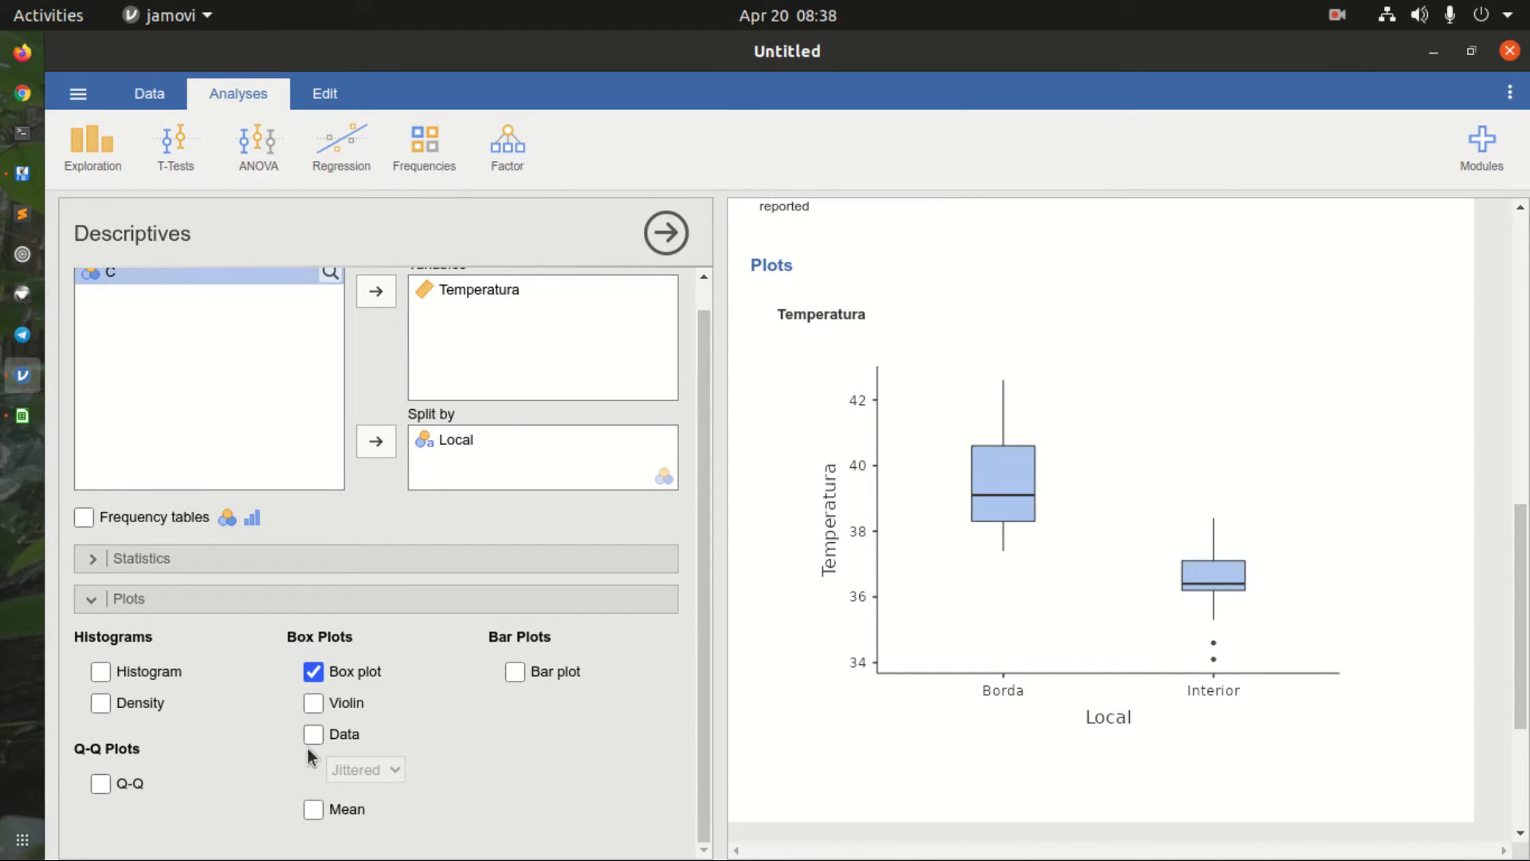
Step: Overlay the individual data points on the box plot, change them from Jittered to Stacked, and compare with the box plot hidden
left_click(311, 736)
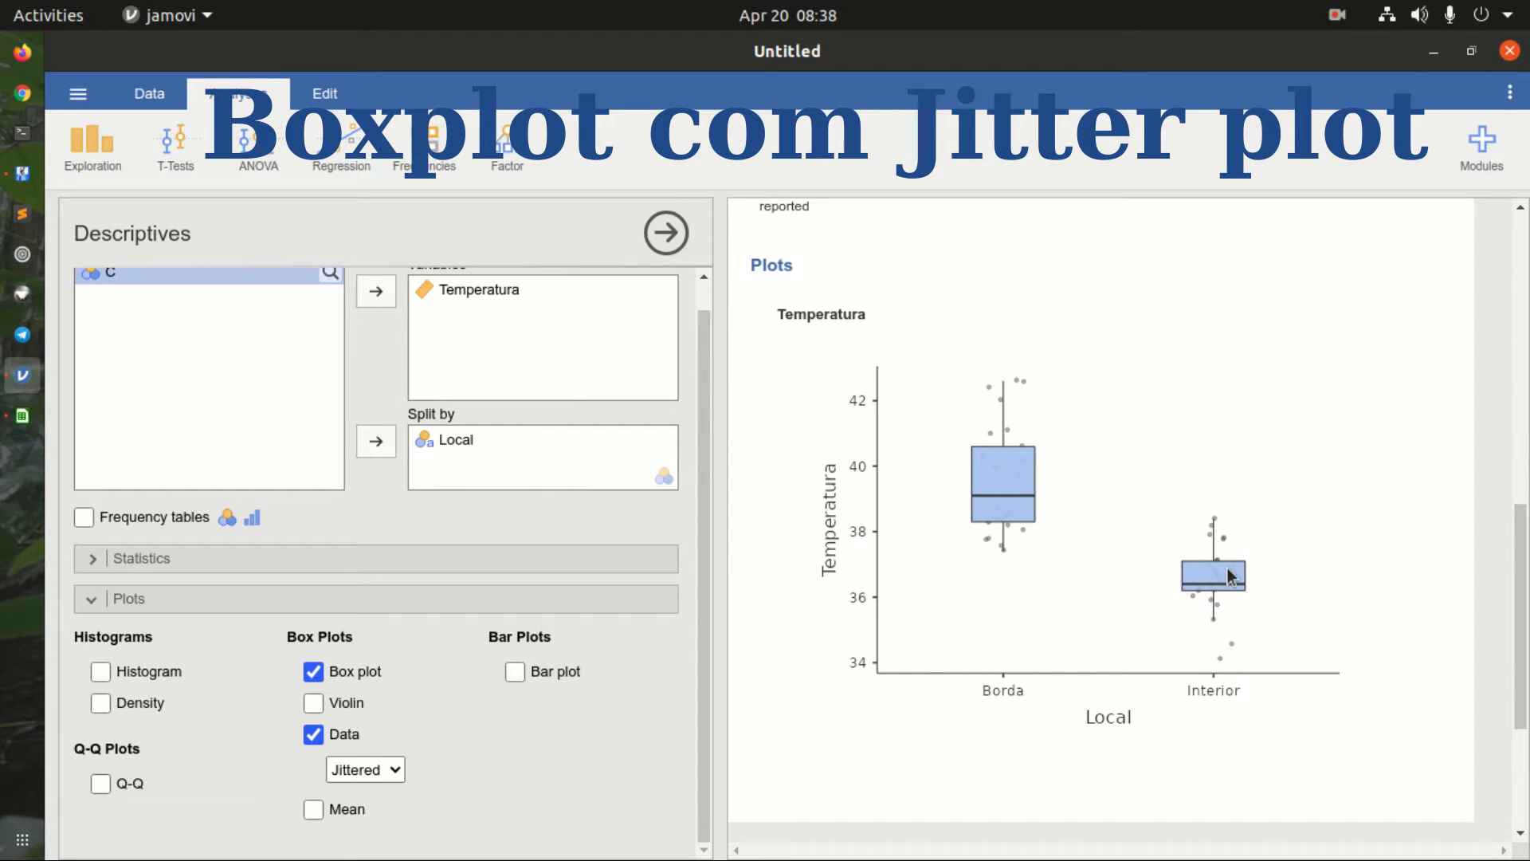
left_click(387, 773)
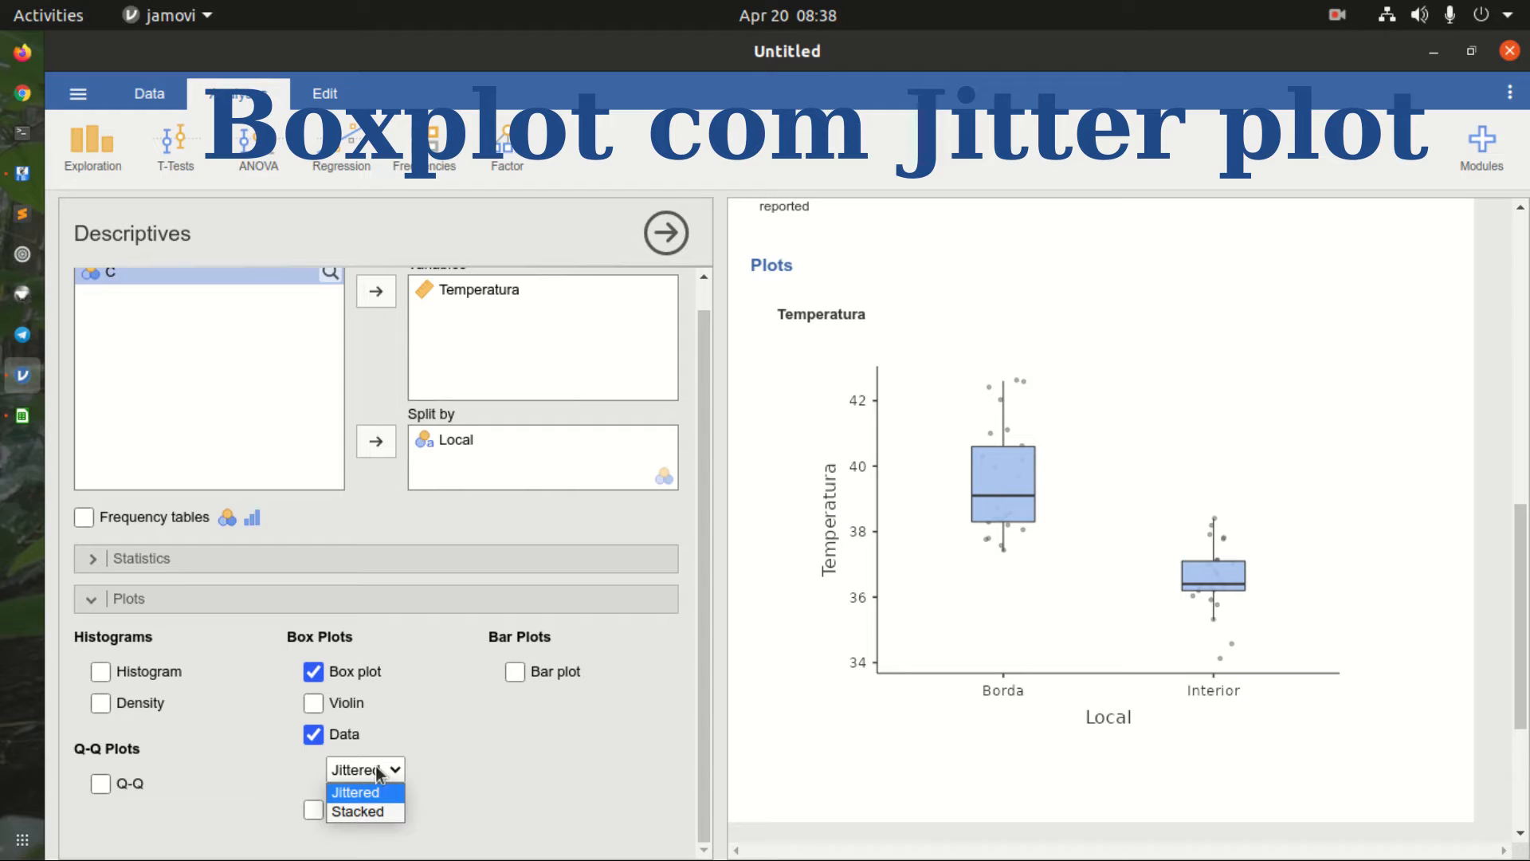
left_click(395, 769)
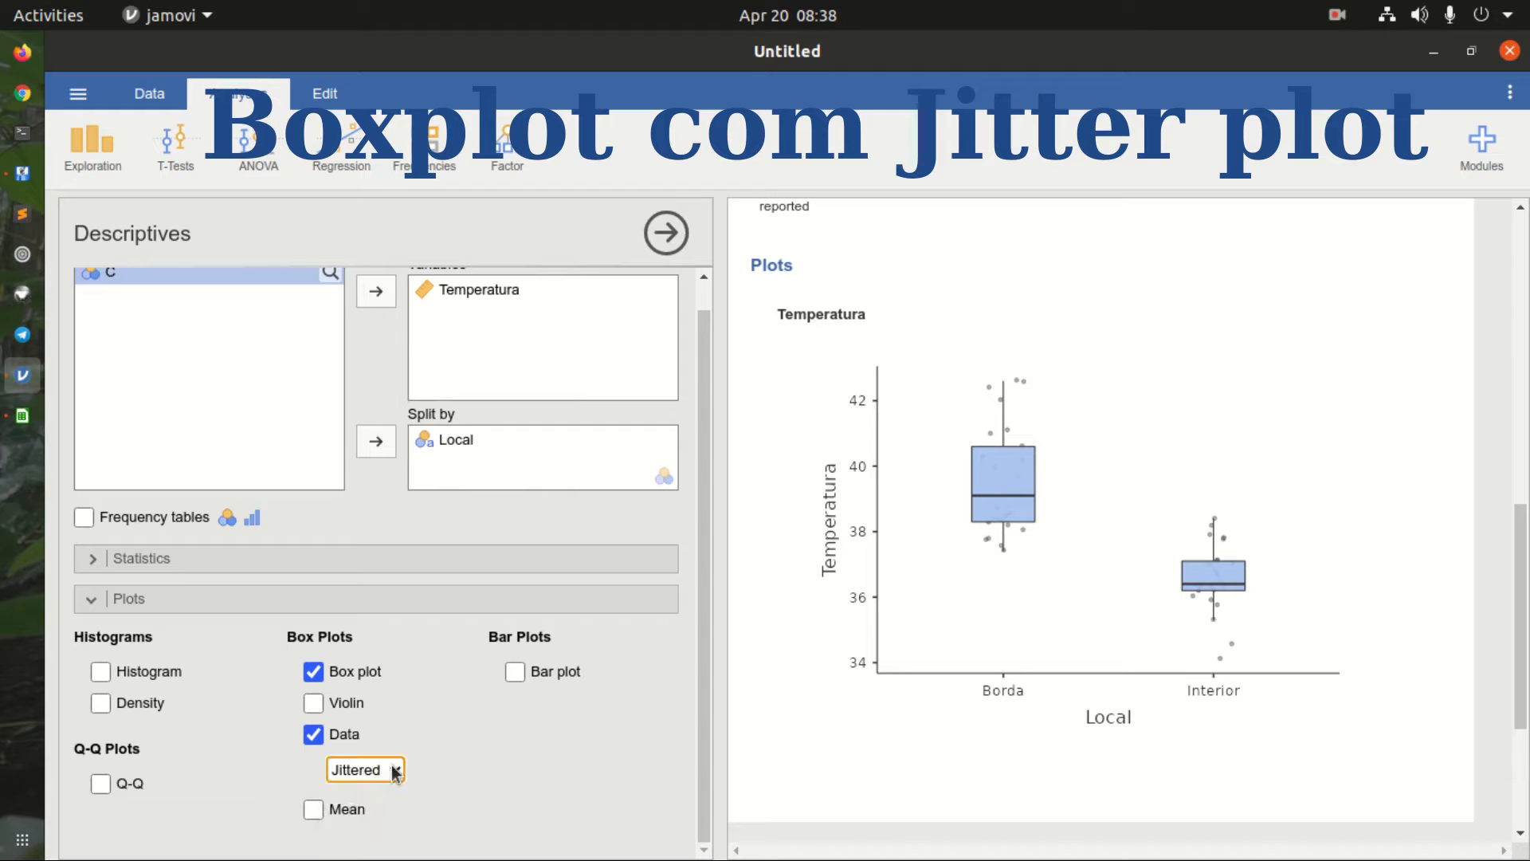
left_click(396, 772)
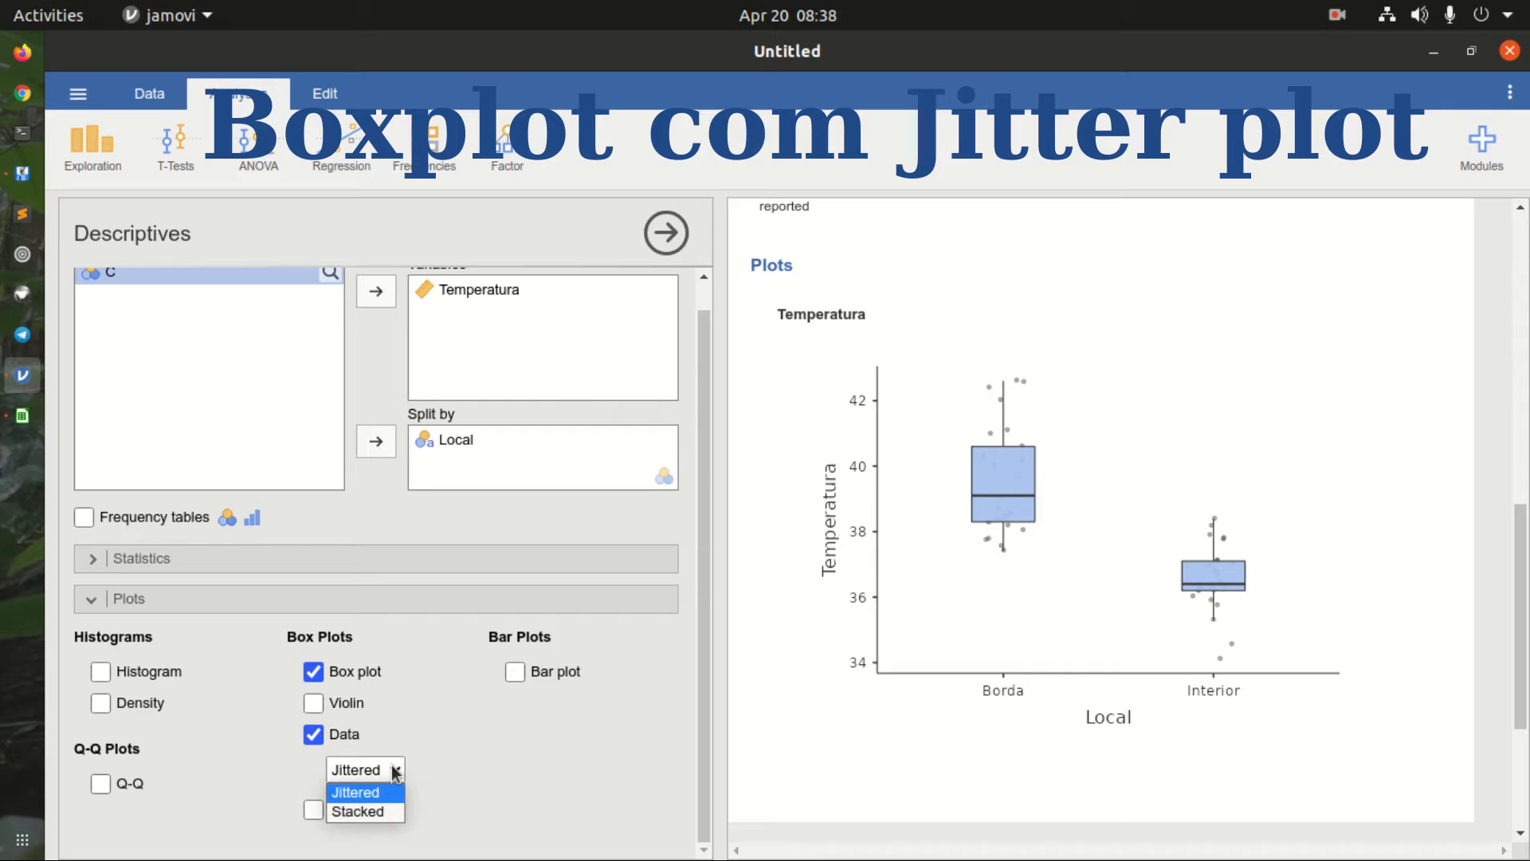
left_click(381, 810)
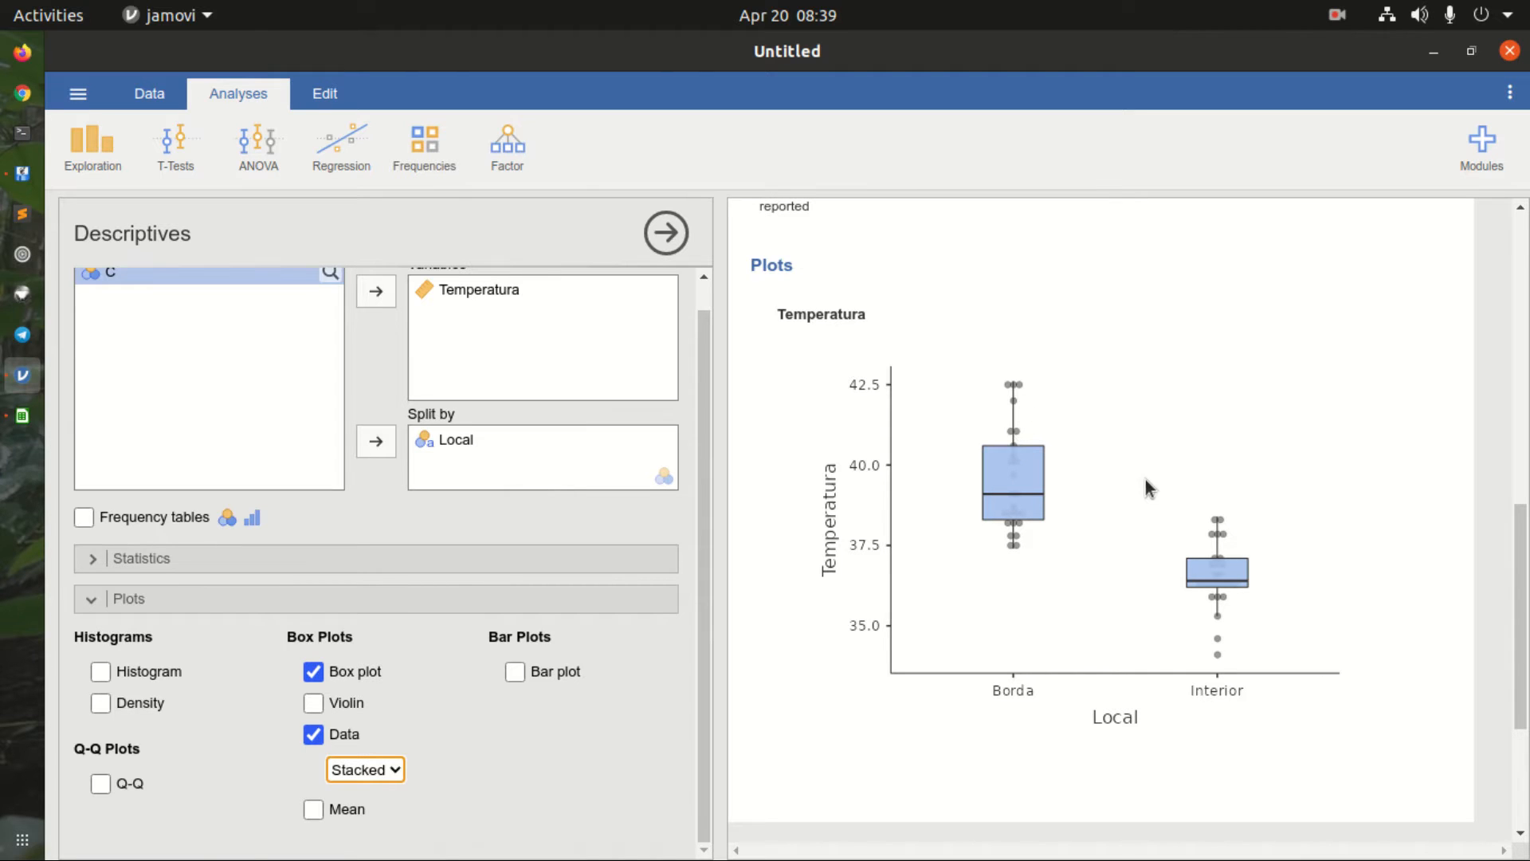
left_click(309, 674)
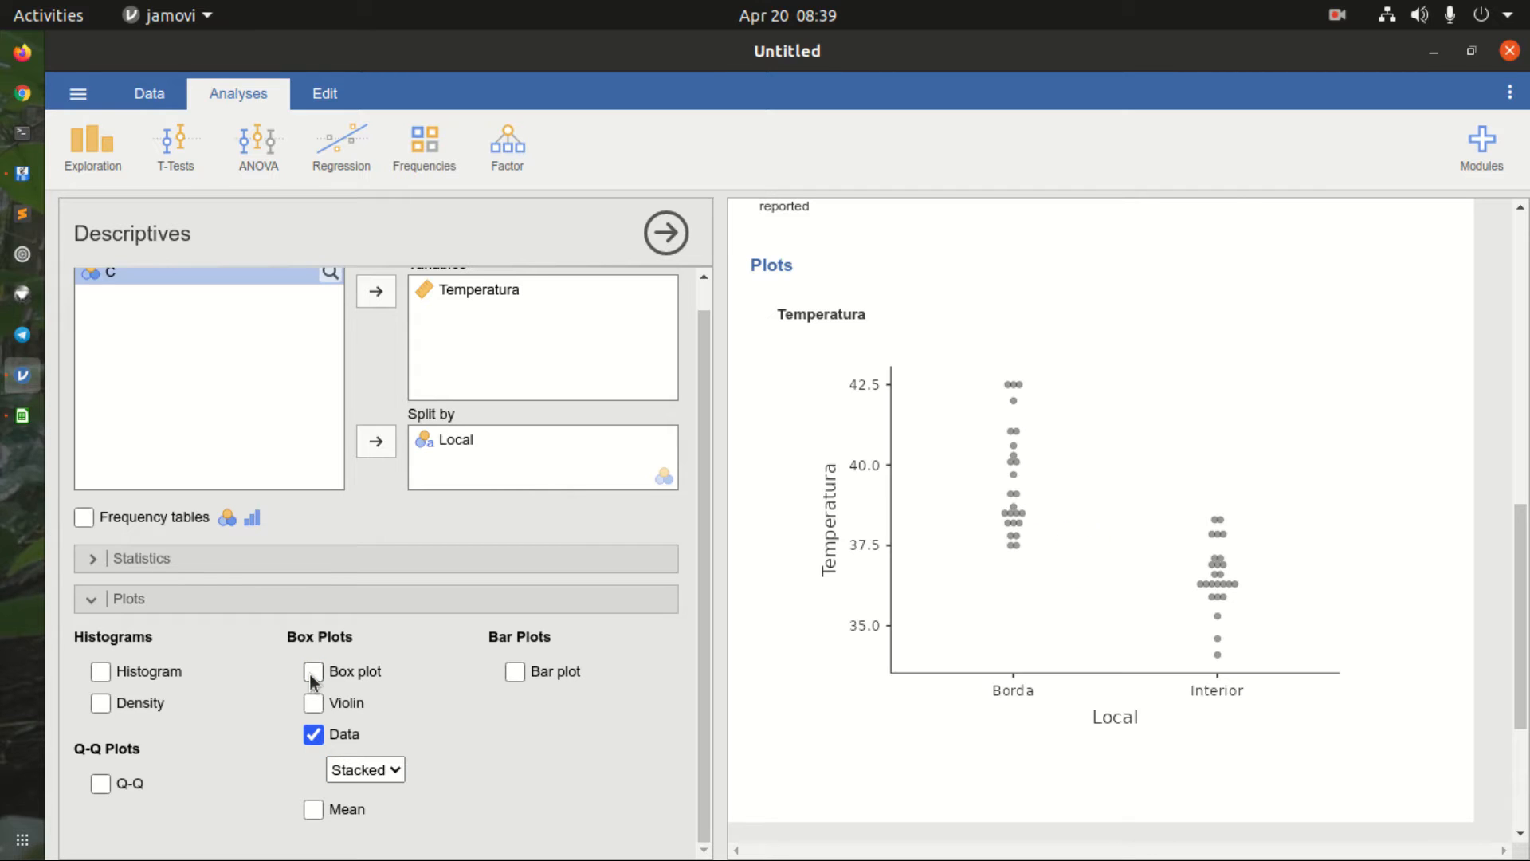
left_click(310, 672)
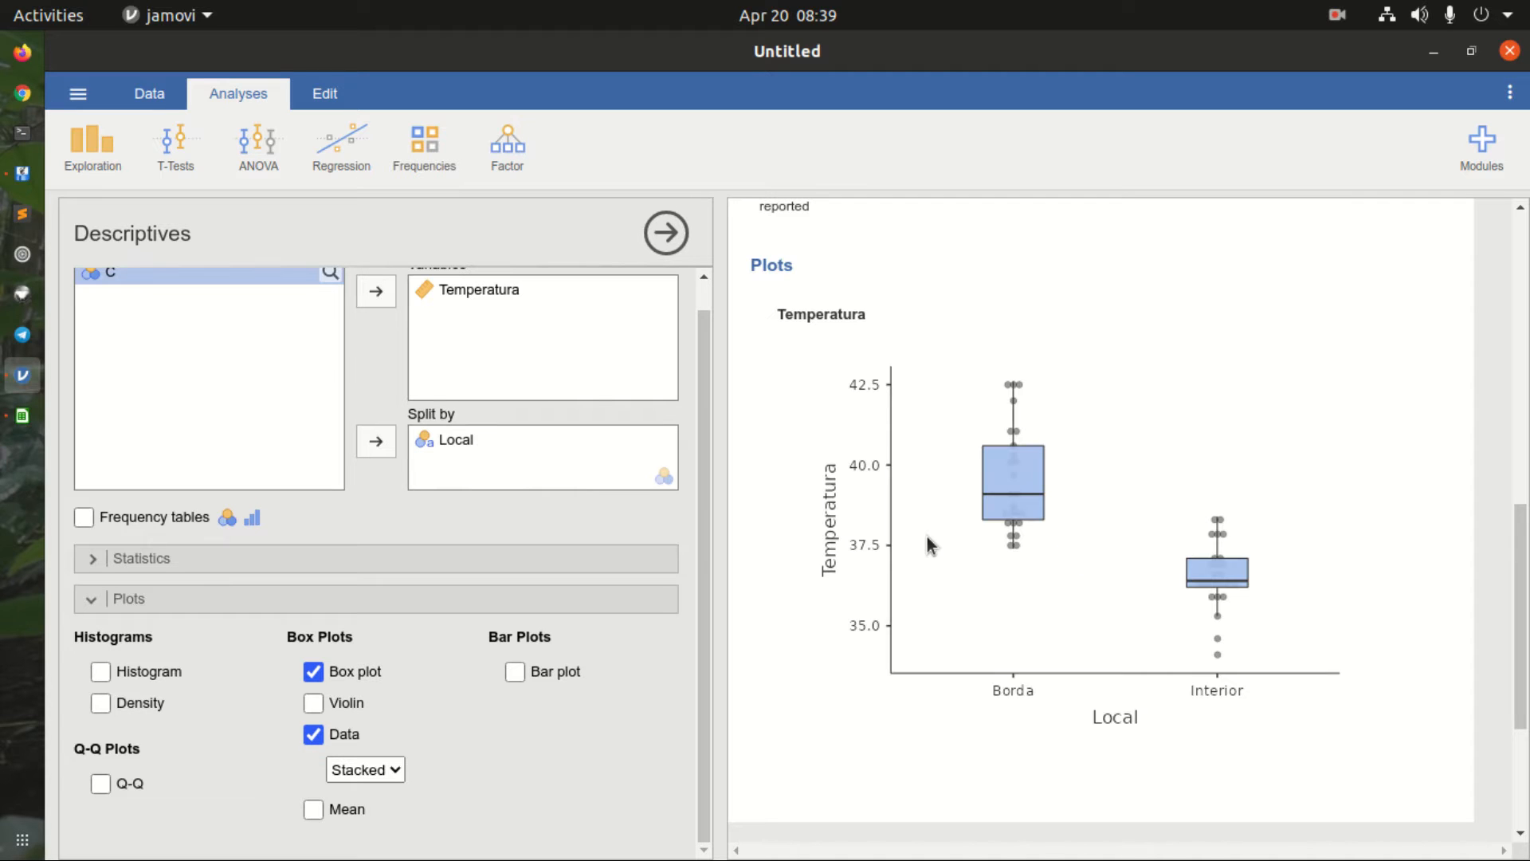
Step: Try the violin plot with and without the box plot, and turn off the box, violin and data options
left_click(313, 709)
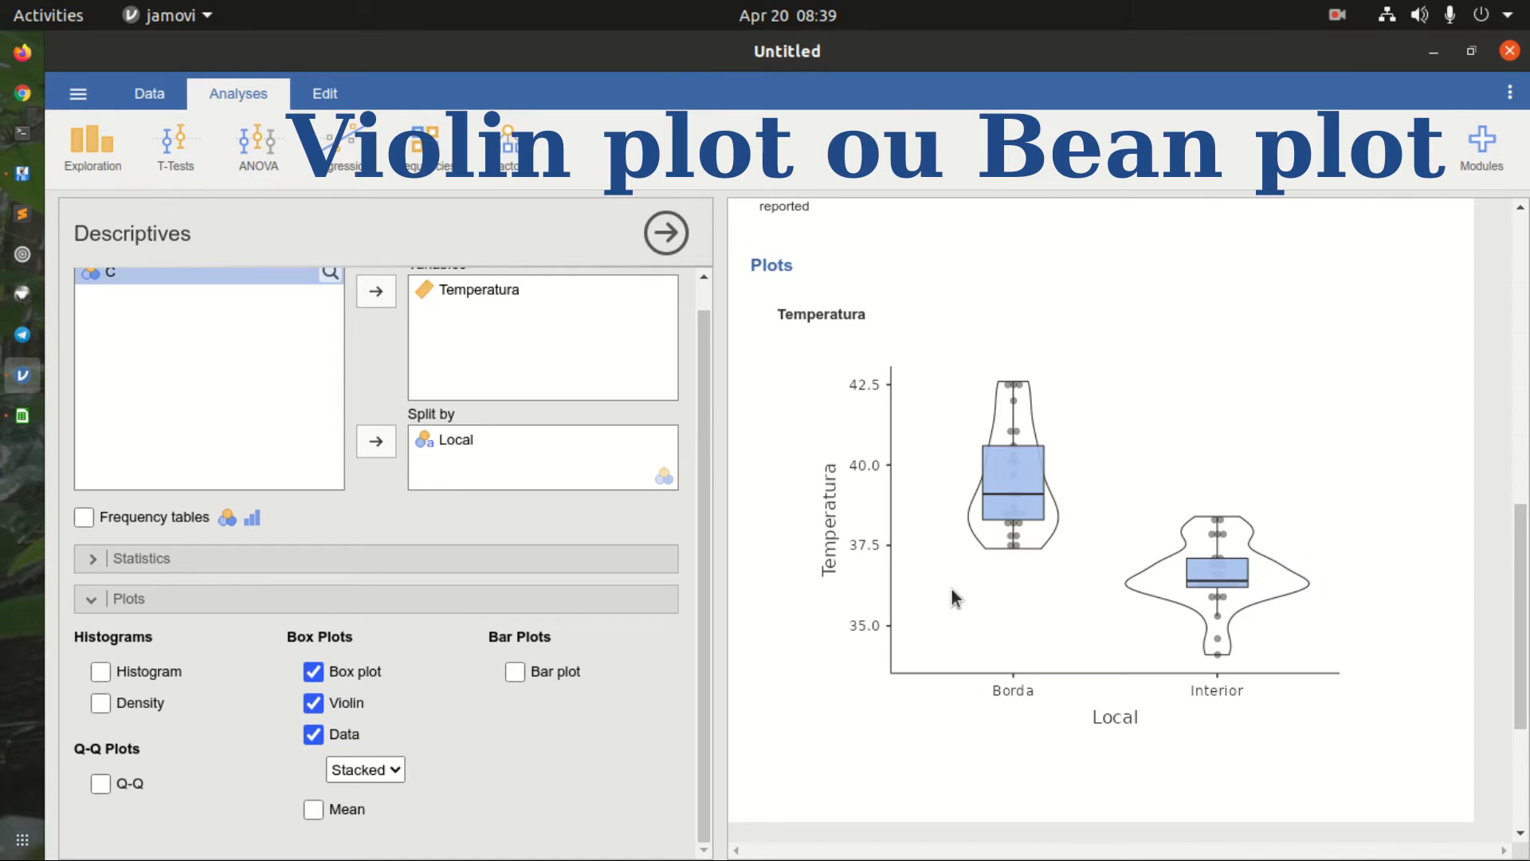
left_click(313, 671)
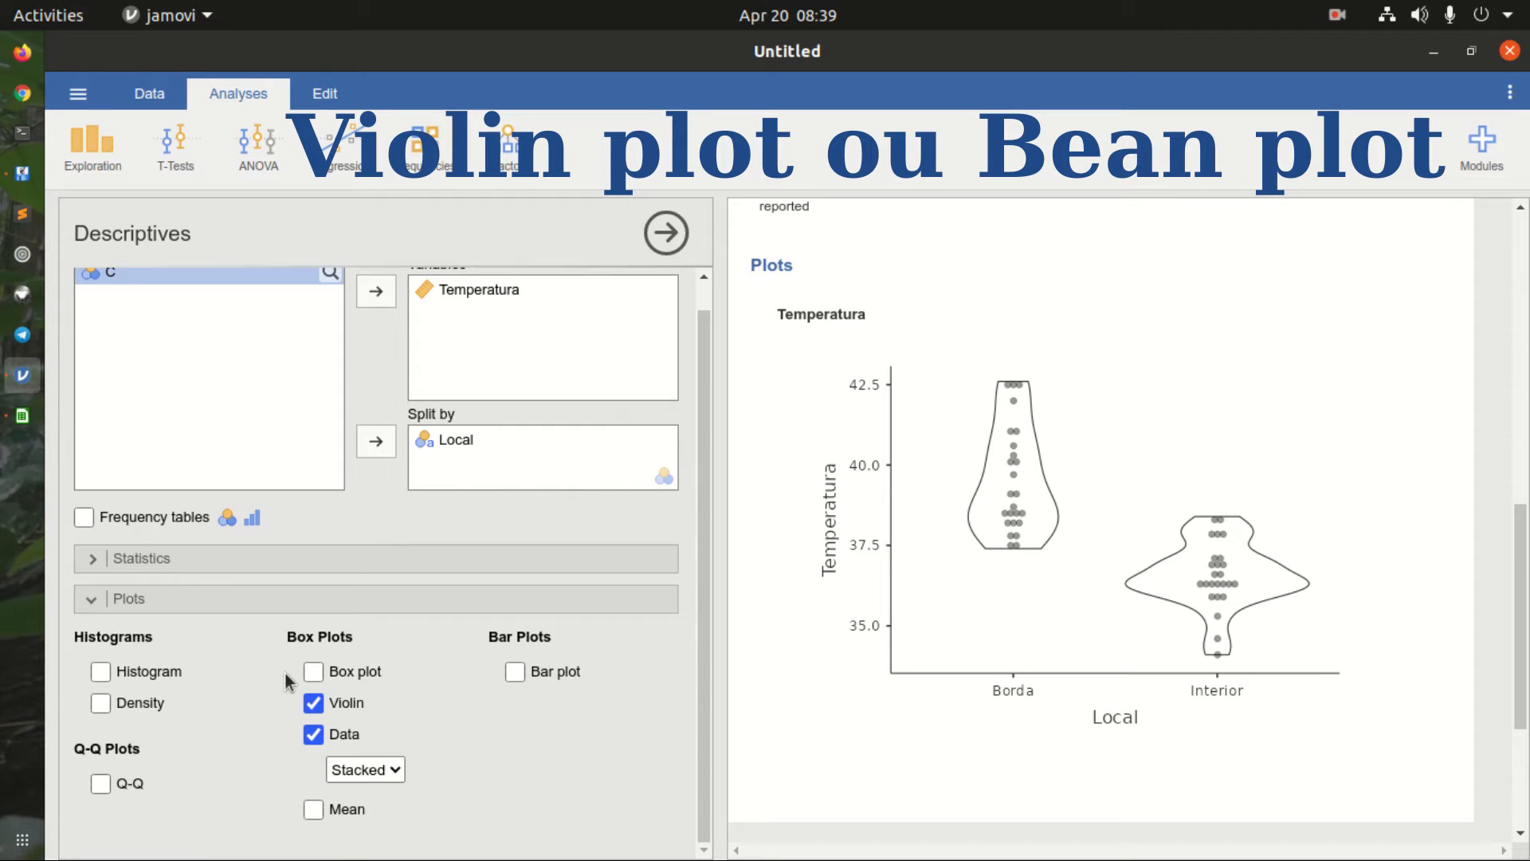
left_click(314, 707)
left_click(314, 734)
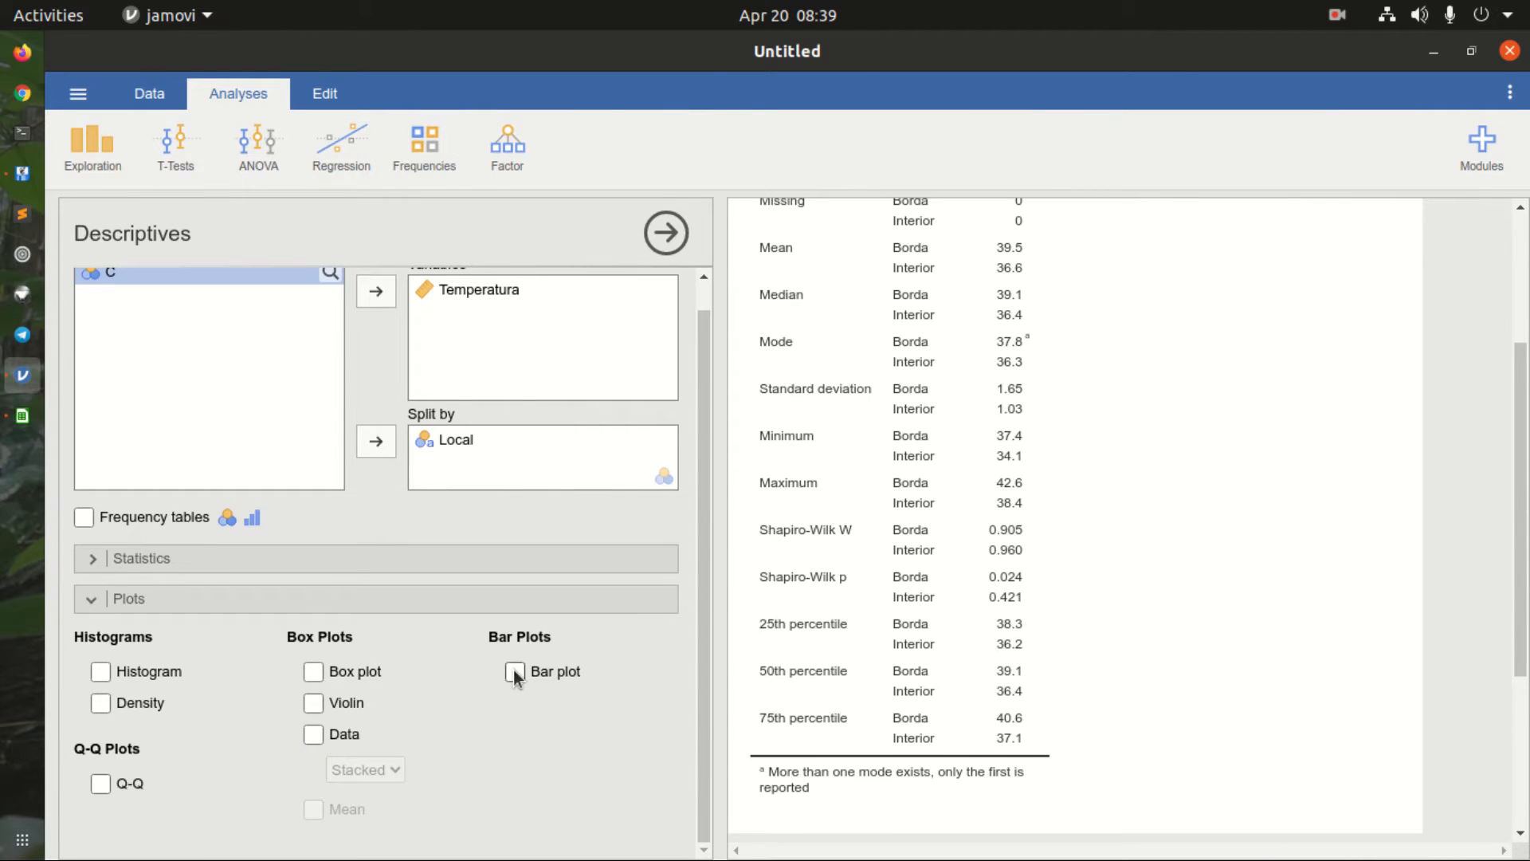
Step: Try a bar plot of Temperatura by Local, look at it, and remove it
left_click(513, 672)
scroll(985, 614, "down", 5)
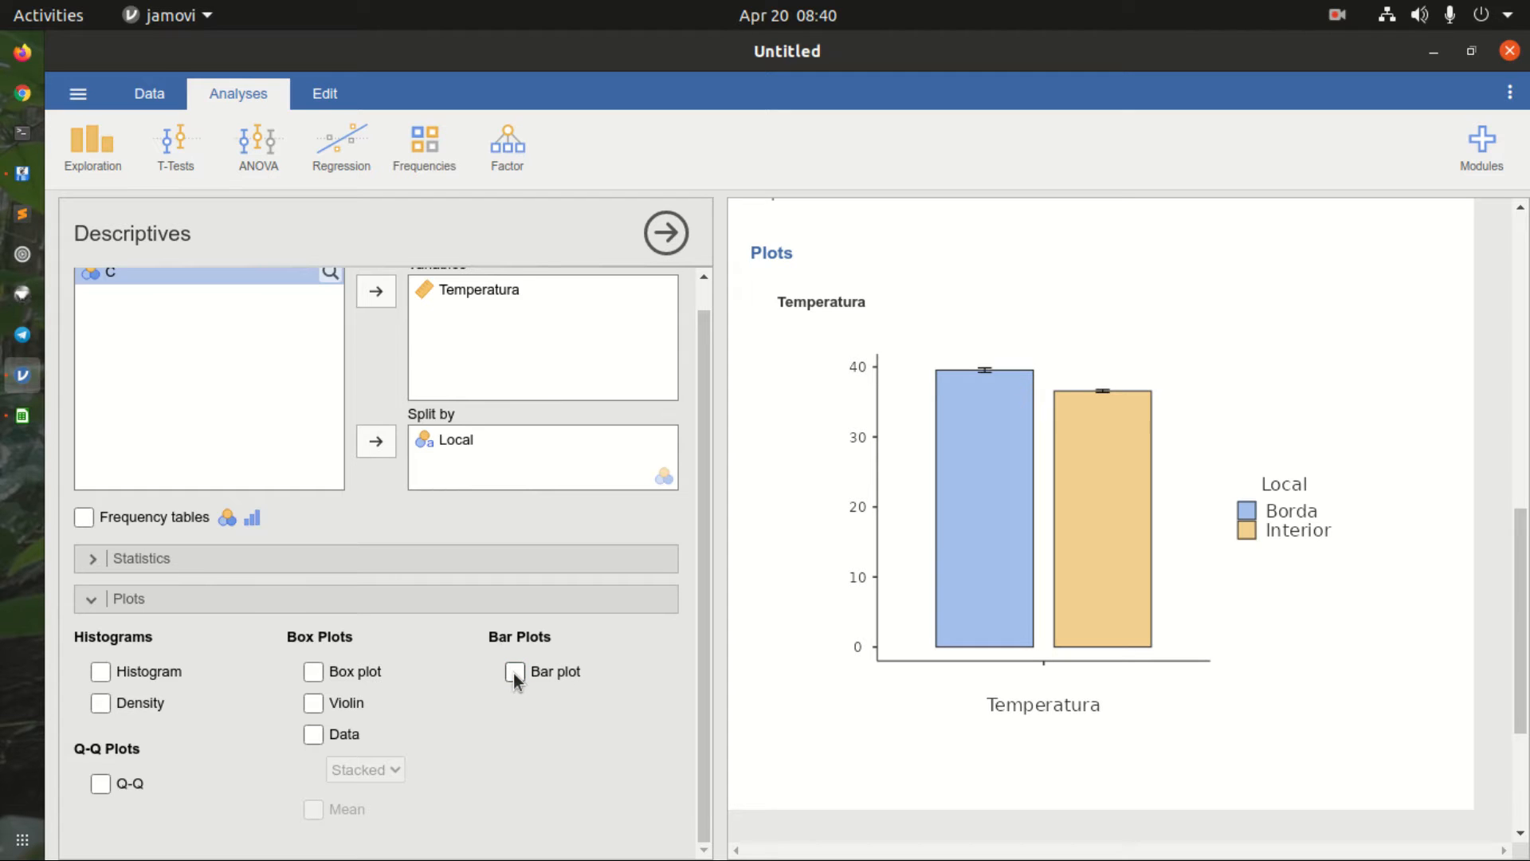
Step: Plot a histogram of Temperatura by Local with a density curve and review it with the statistics table
left_click(100, 672)
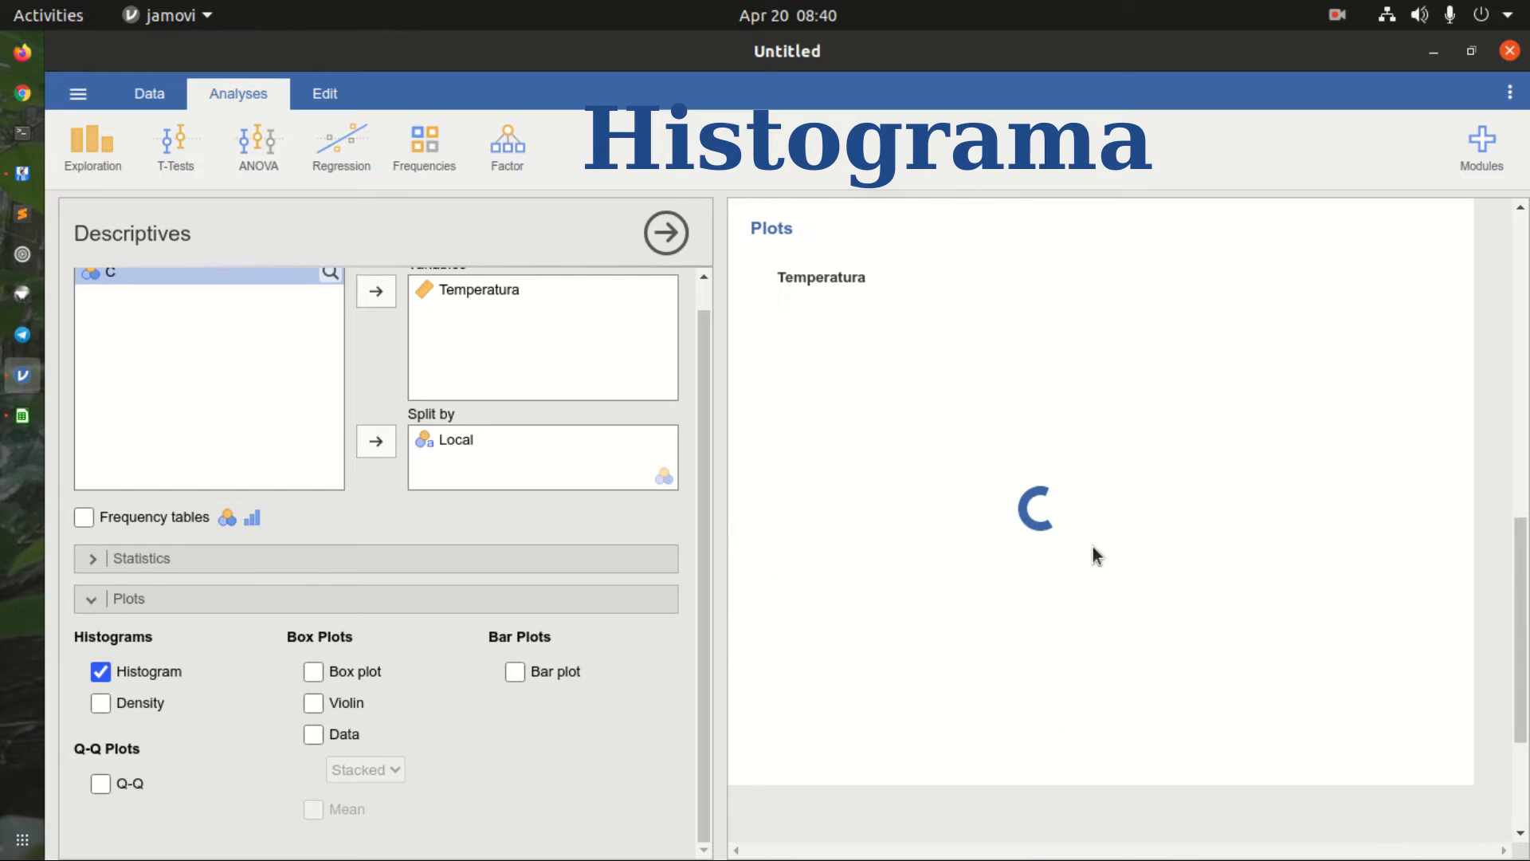
scroll(1275, 529, "up", 1)
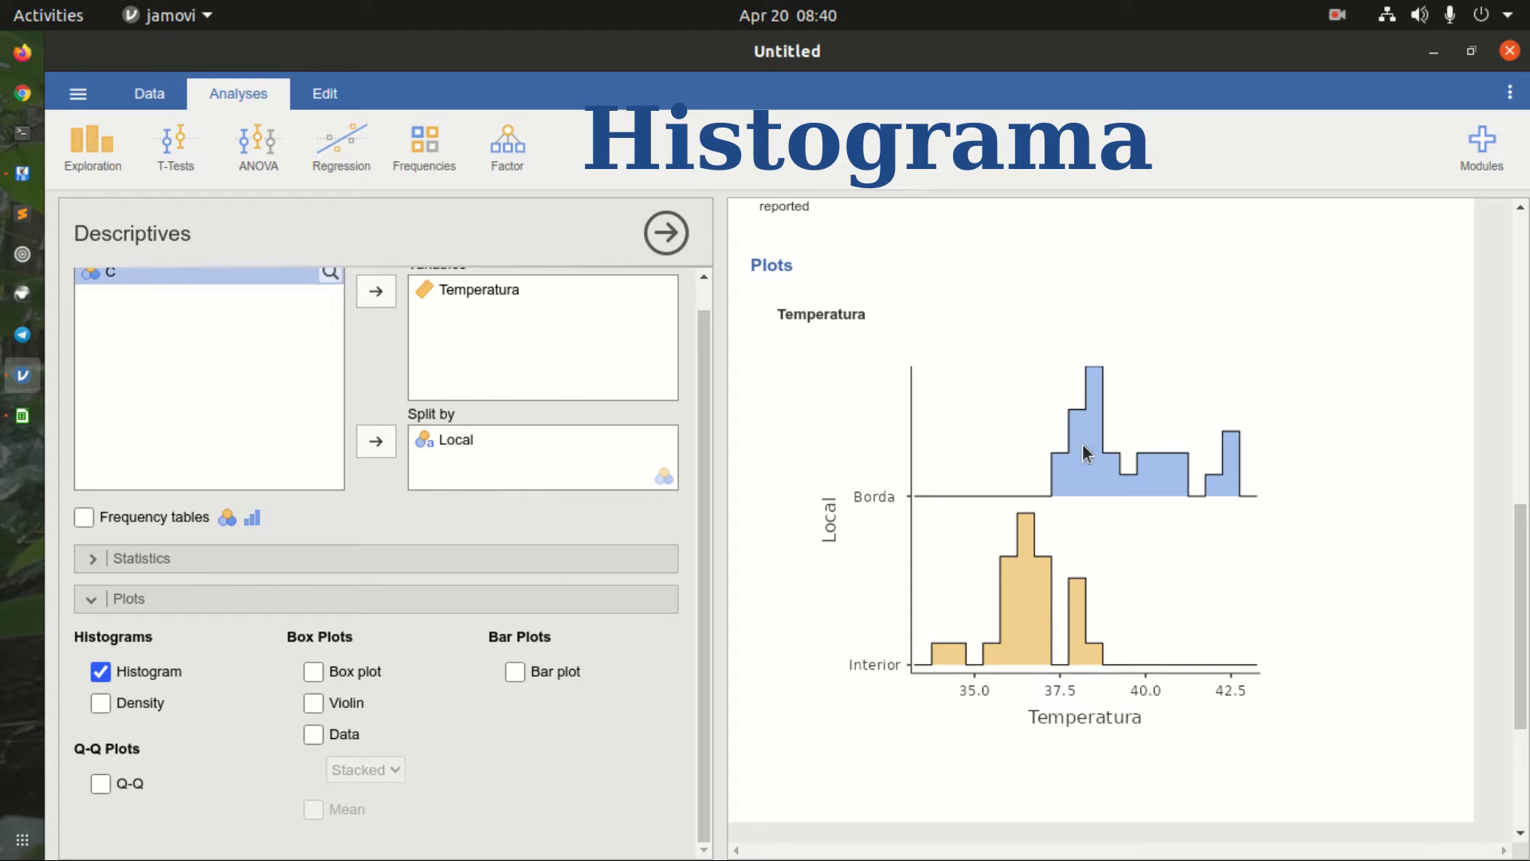
left_click(100, 704)
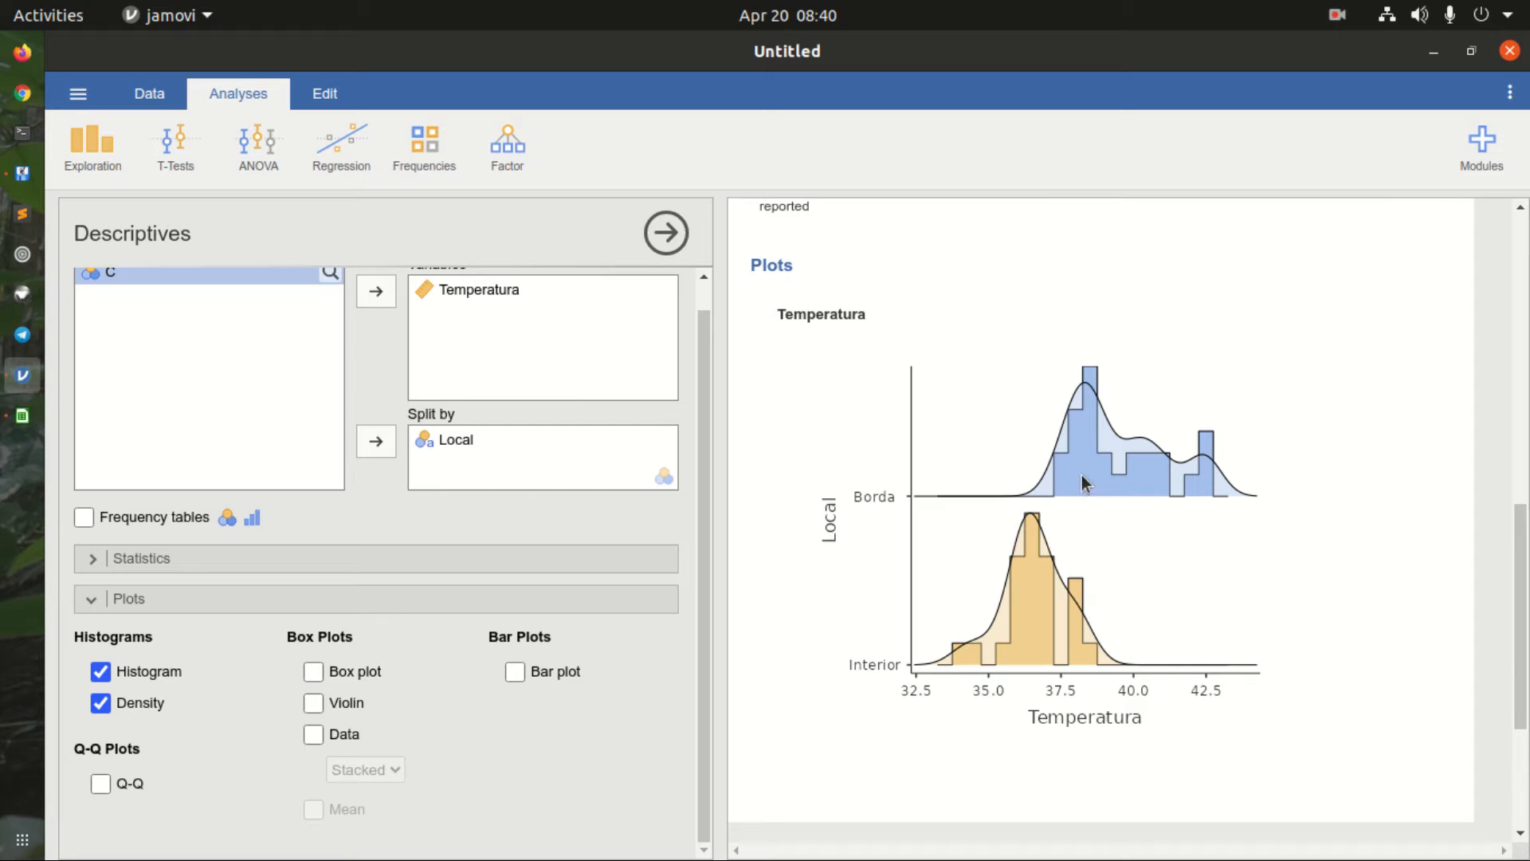
scroll(1026, 598, "down", 3)
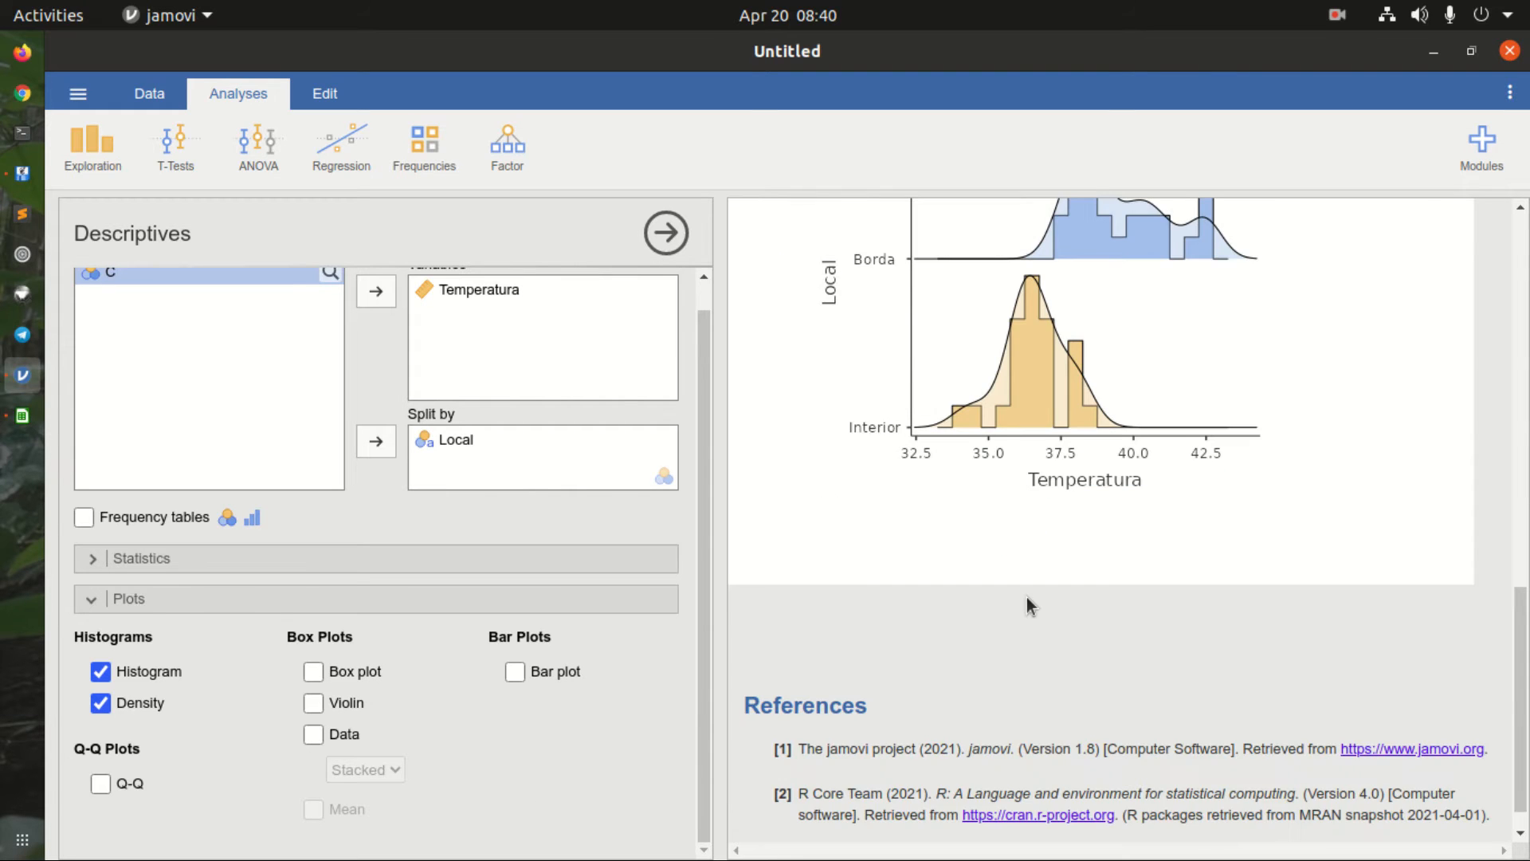
scroll(1017, 600, "up", 7)
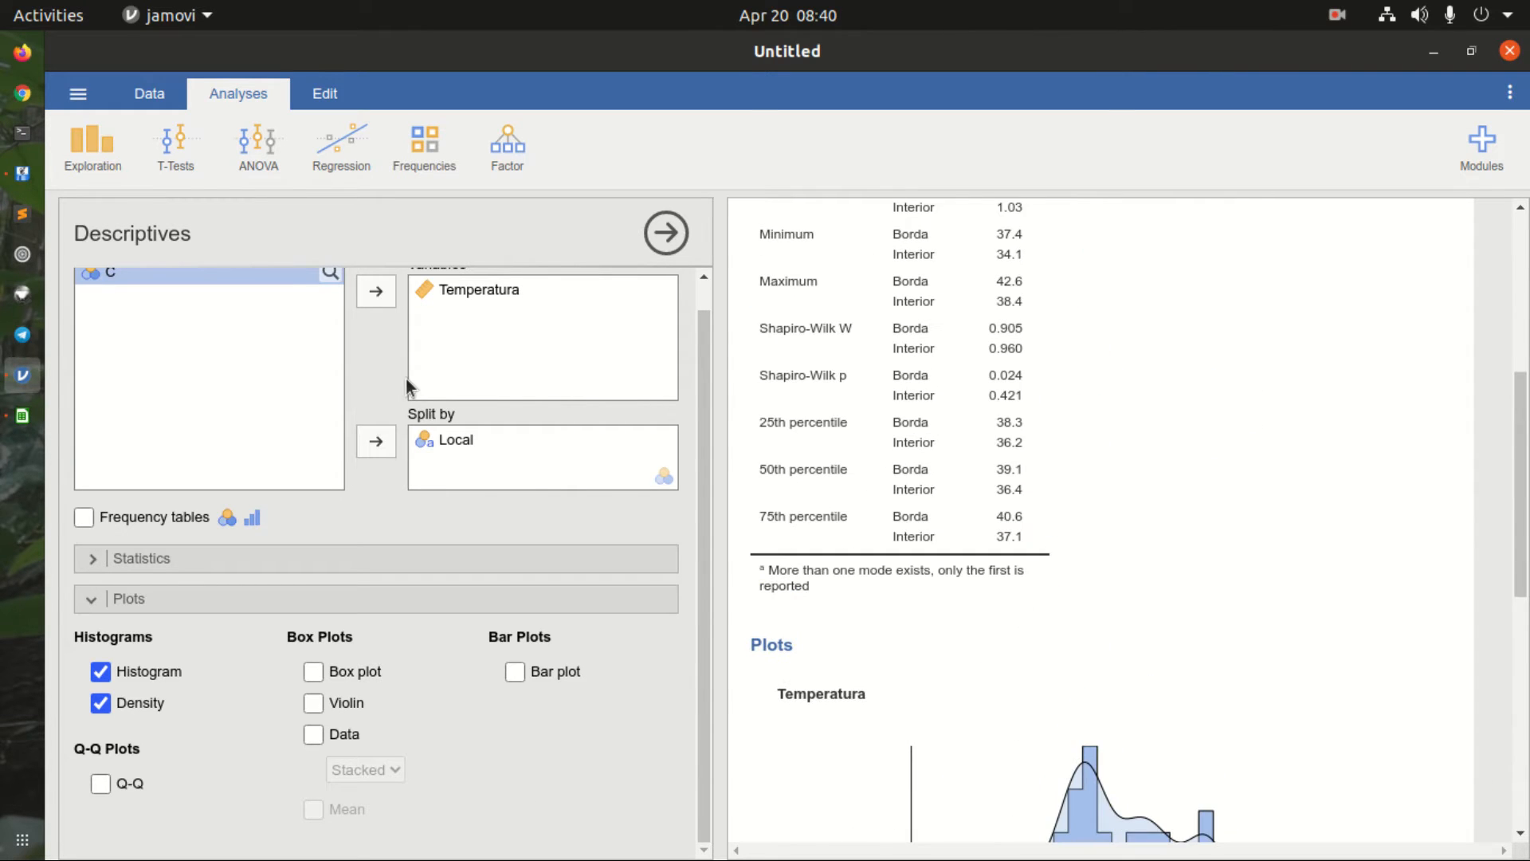
Step: Run an Independent Samples T-Test on Temperatura grouped by Local, with the Student's, Welch's and Mann-Whitney U tests
left_click(192, 161)
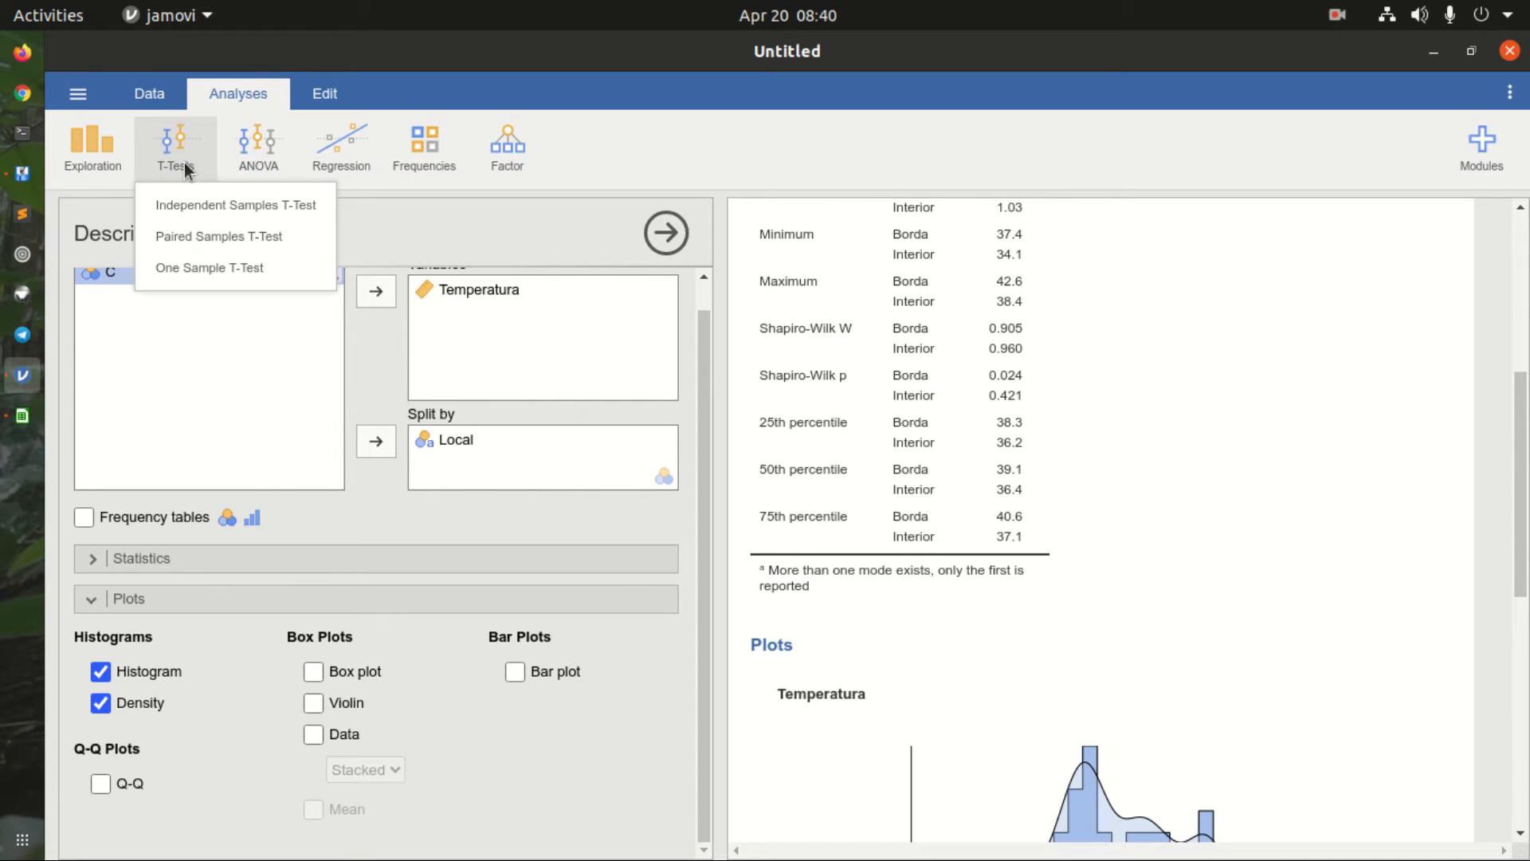
left_click(290, 204)
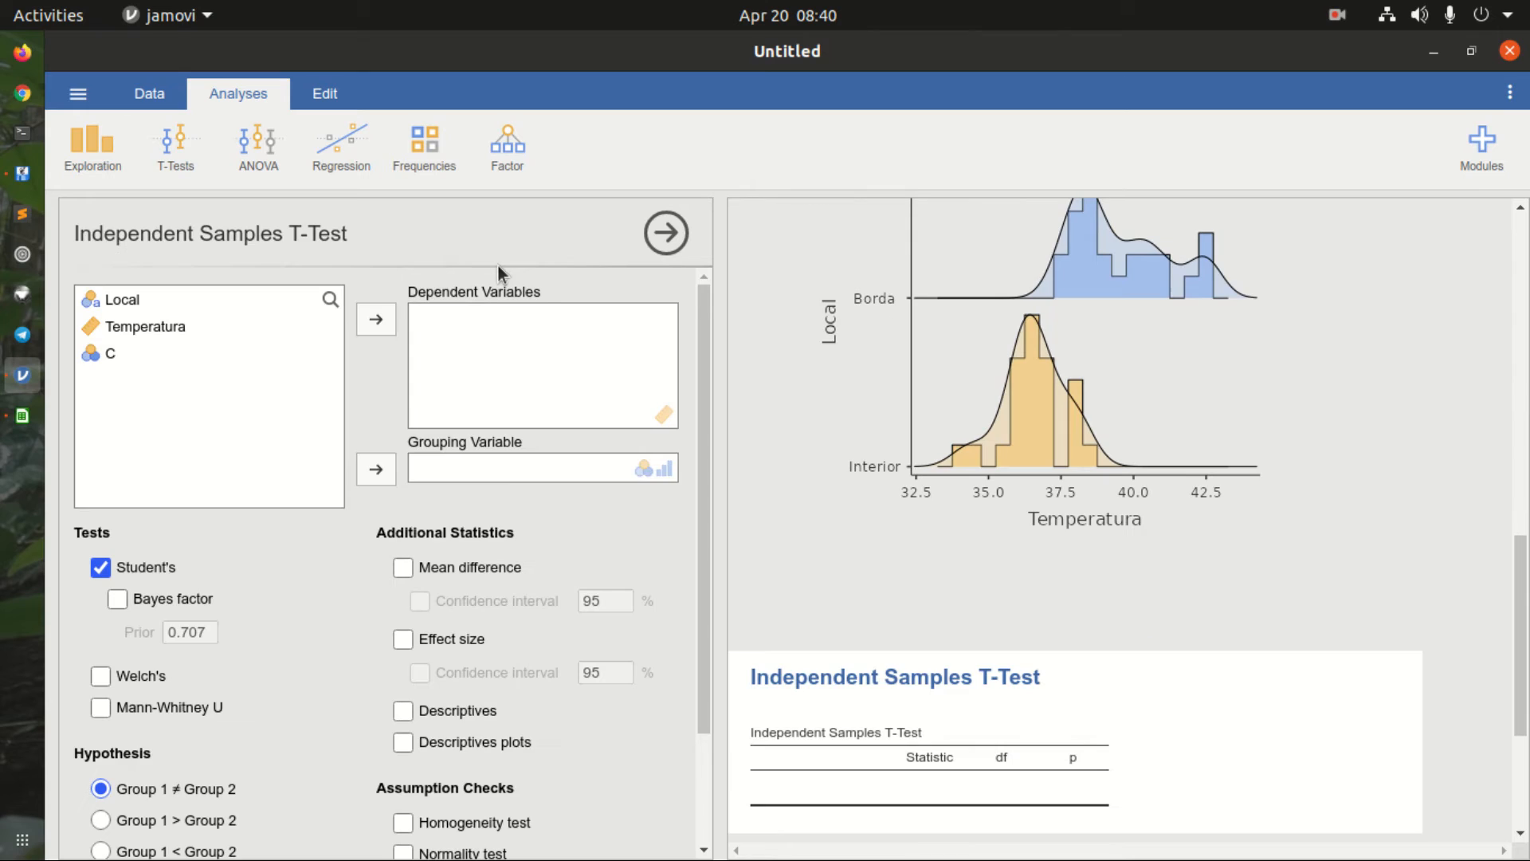
left_click(132, 329)
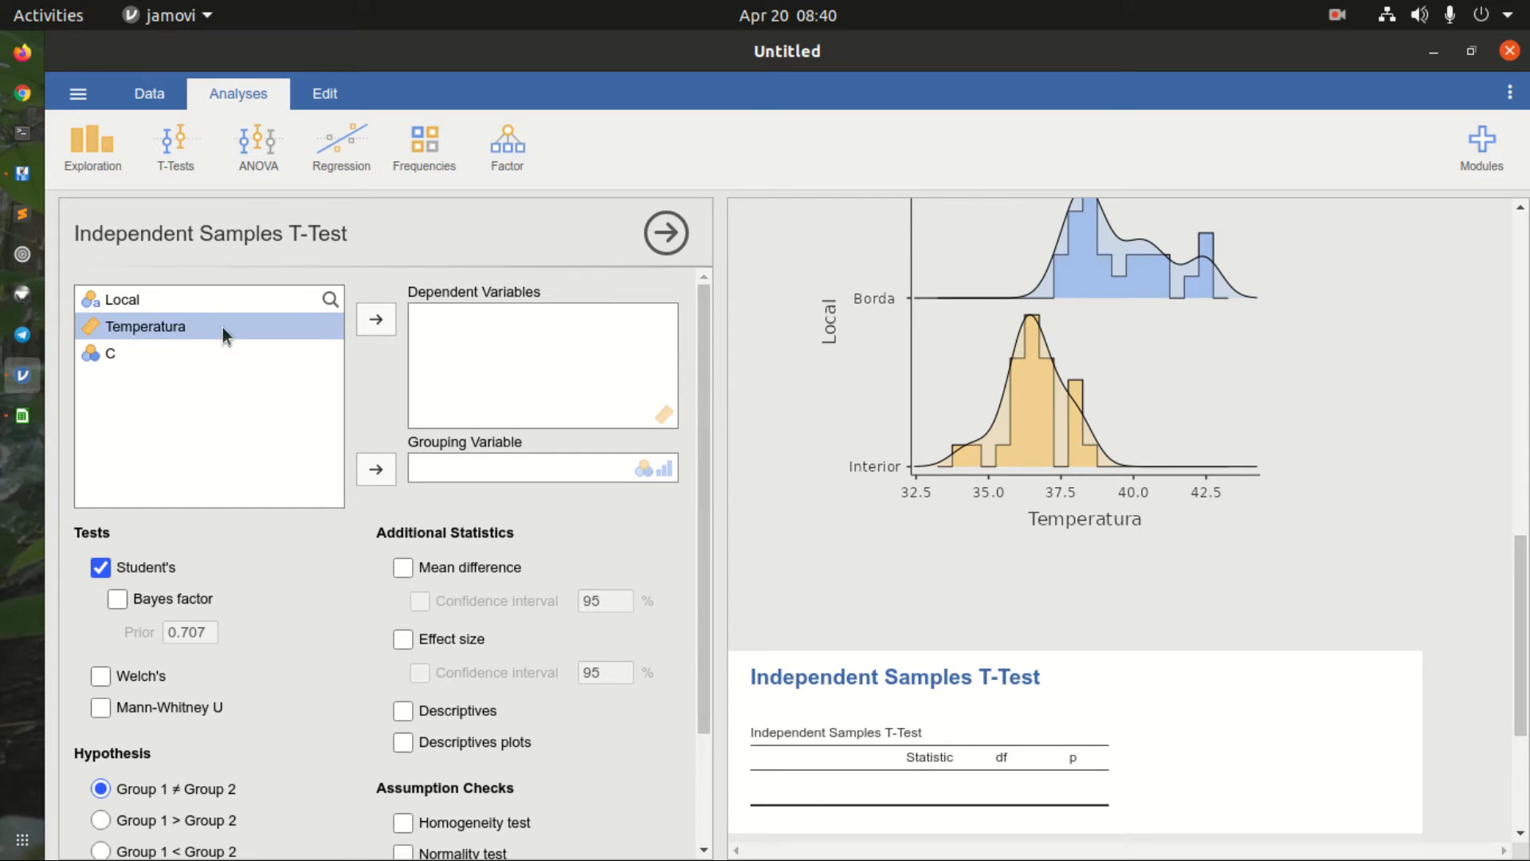
left_click(370, 323)
left_click(112, 303)
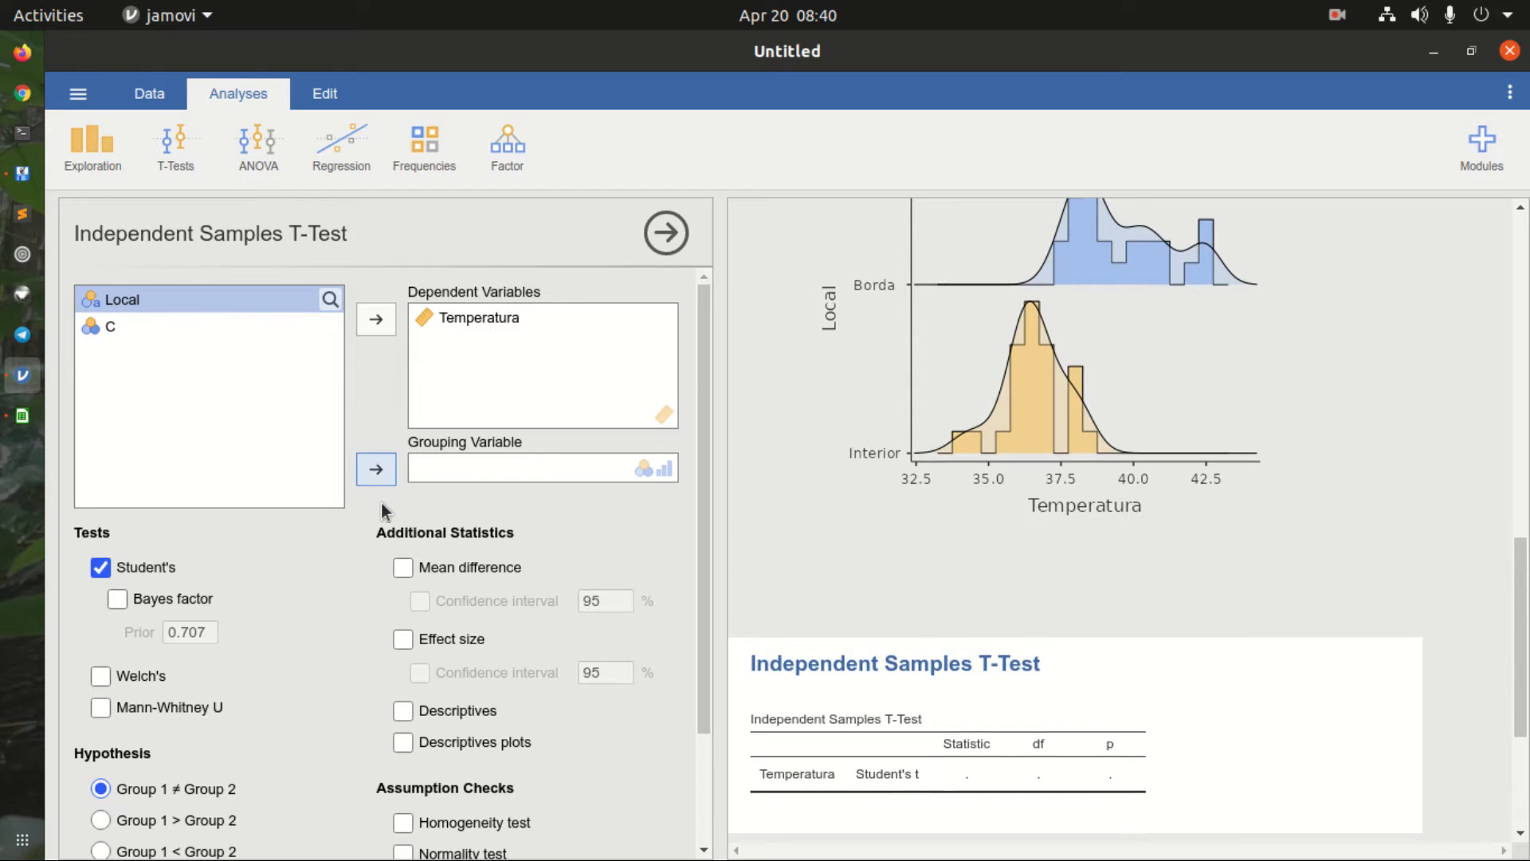
left_click(374, 470)
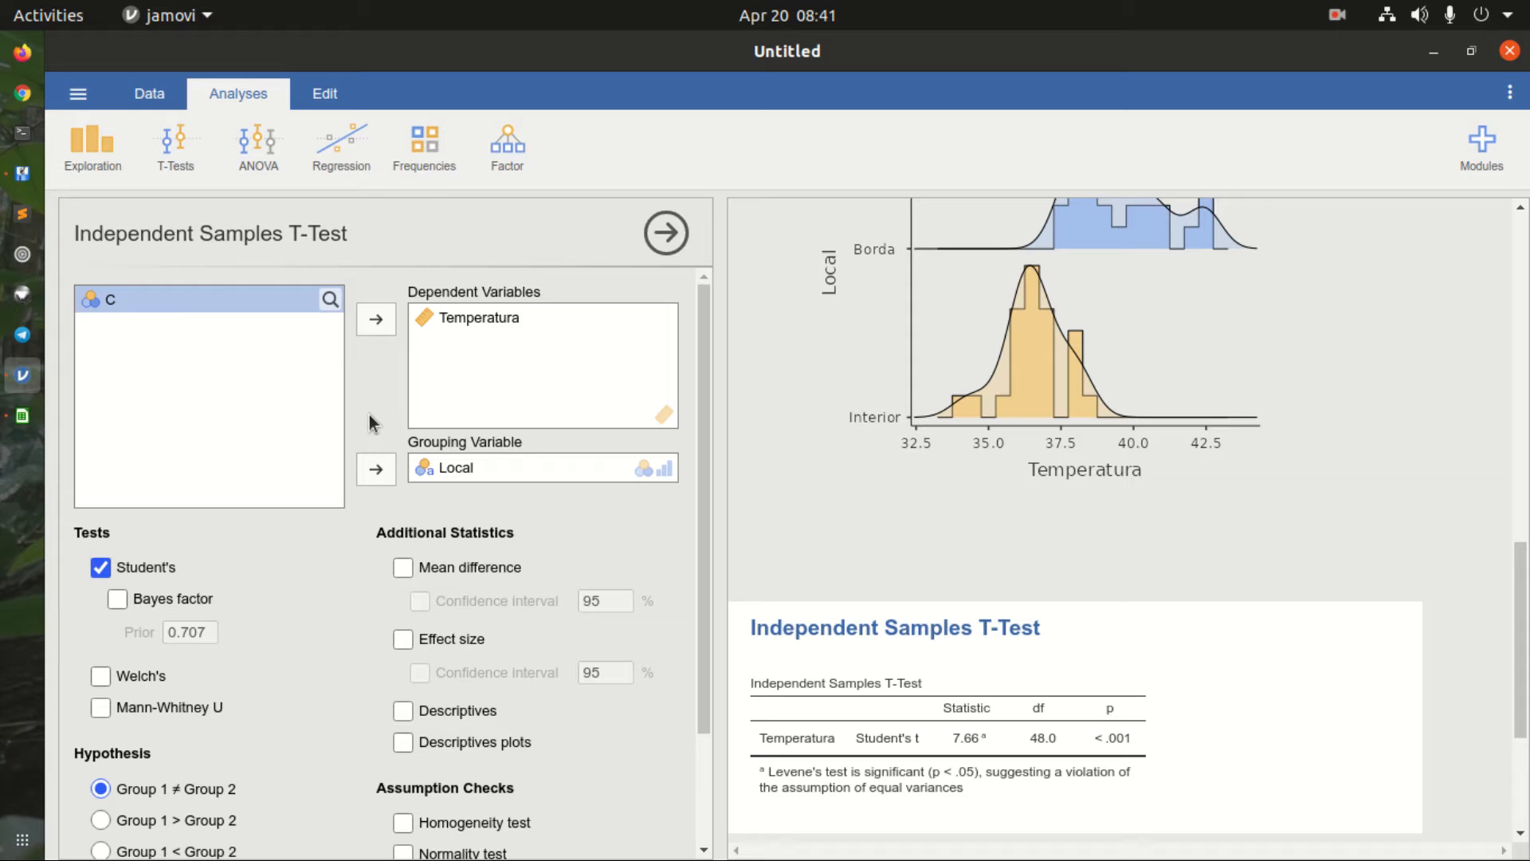
scroll(367, 611, "down", 1)
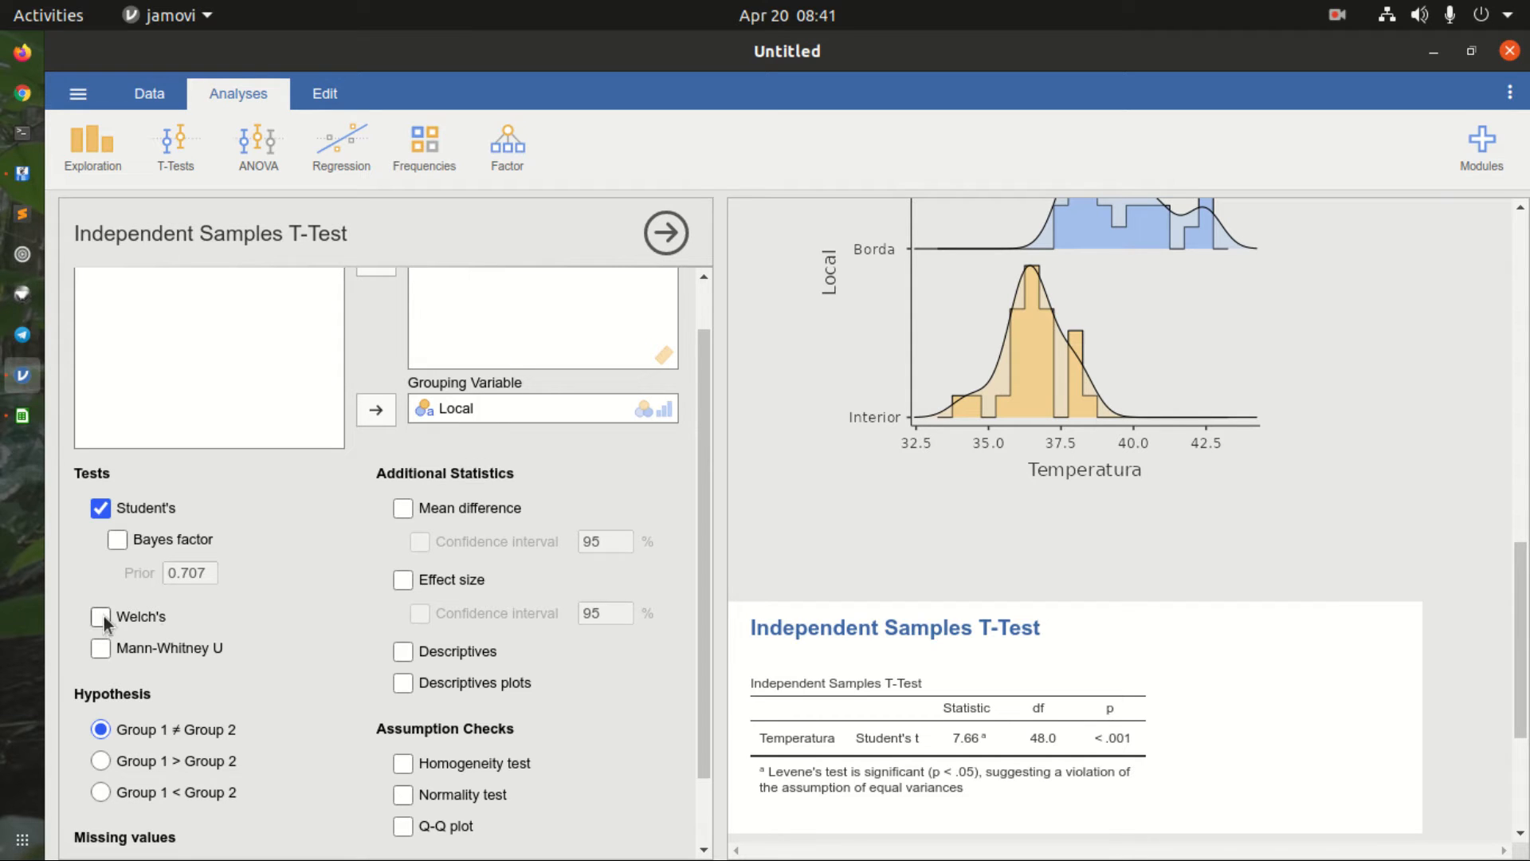
scroll(241, 575, "down", 1)
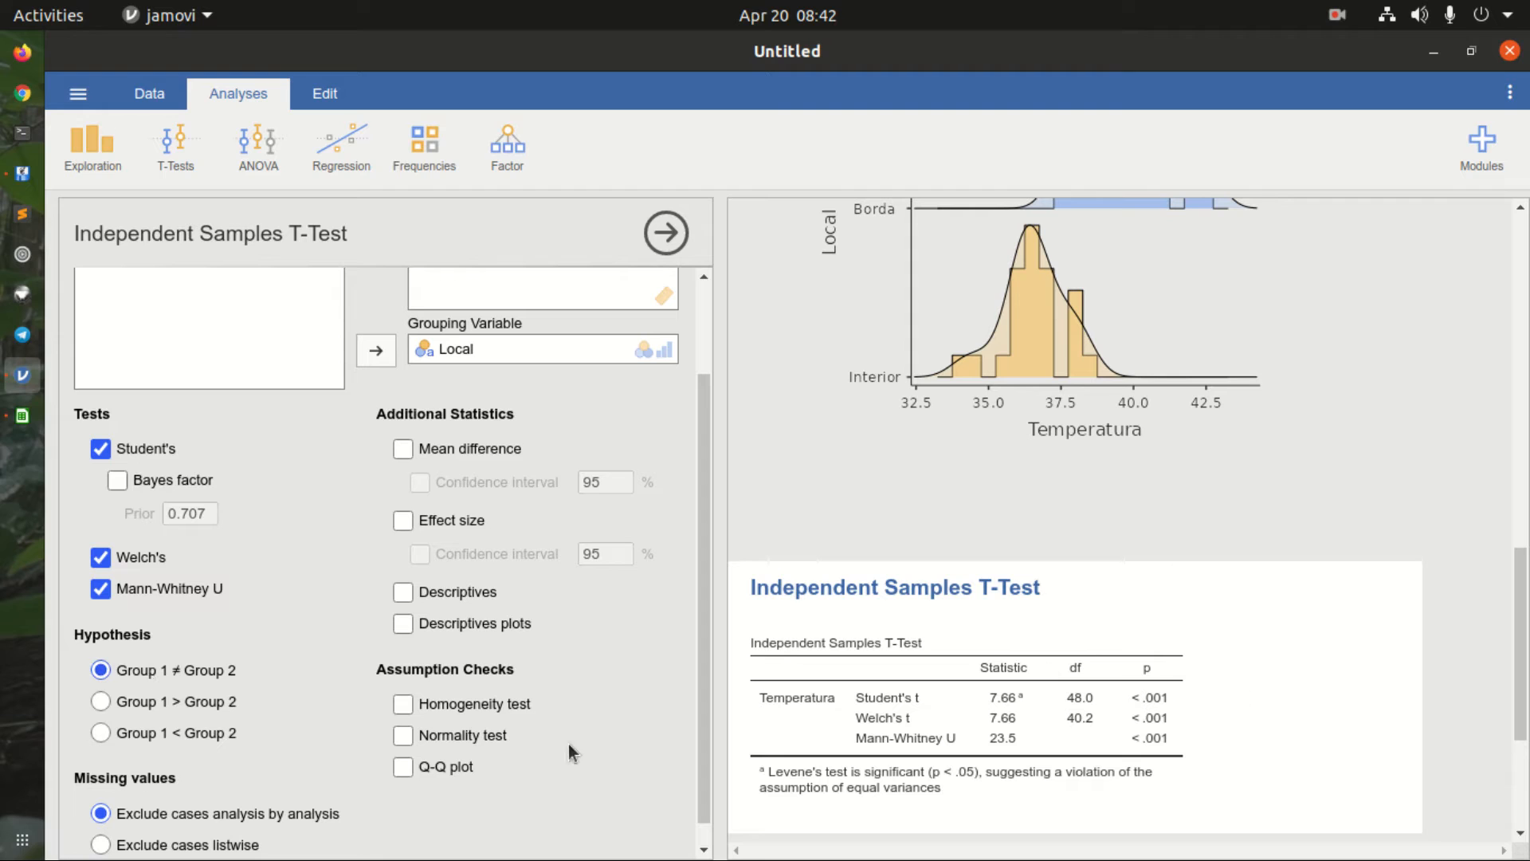
Step: Try the one-sided hypotheses Group 1 > Group 2 and Group 1 < Group 2, and return to Group 1 ≠ Group 2
left_click(100, 703)
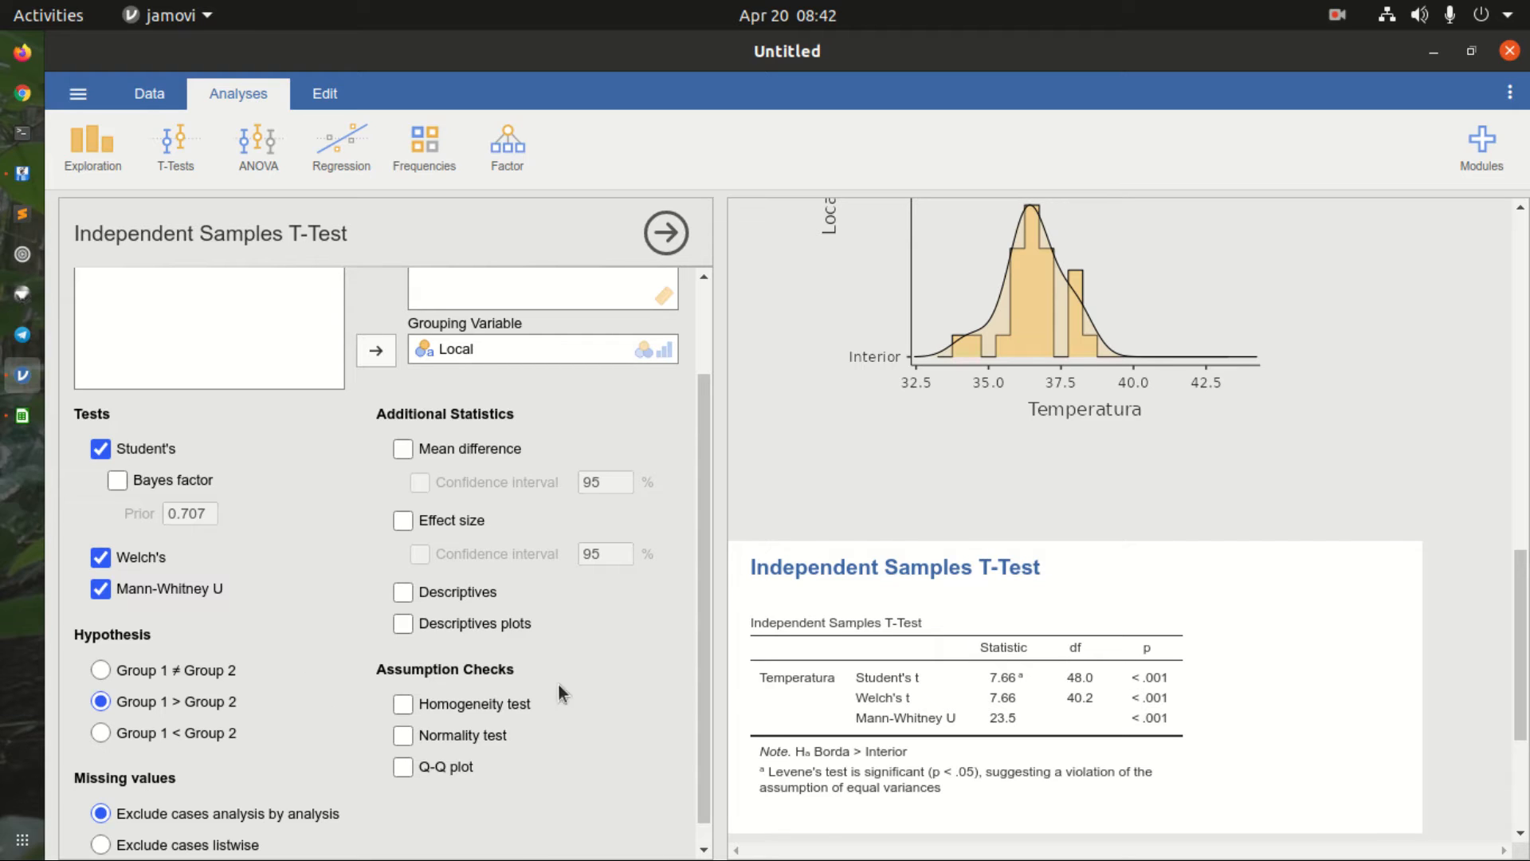
left_click(102, 733)
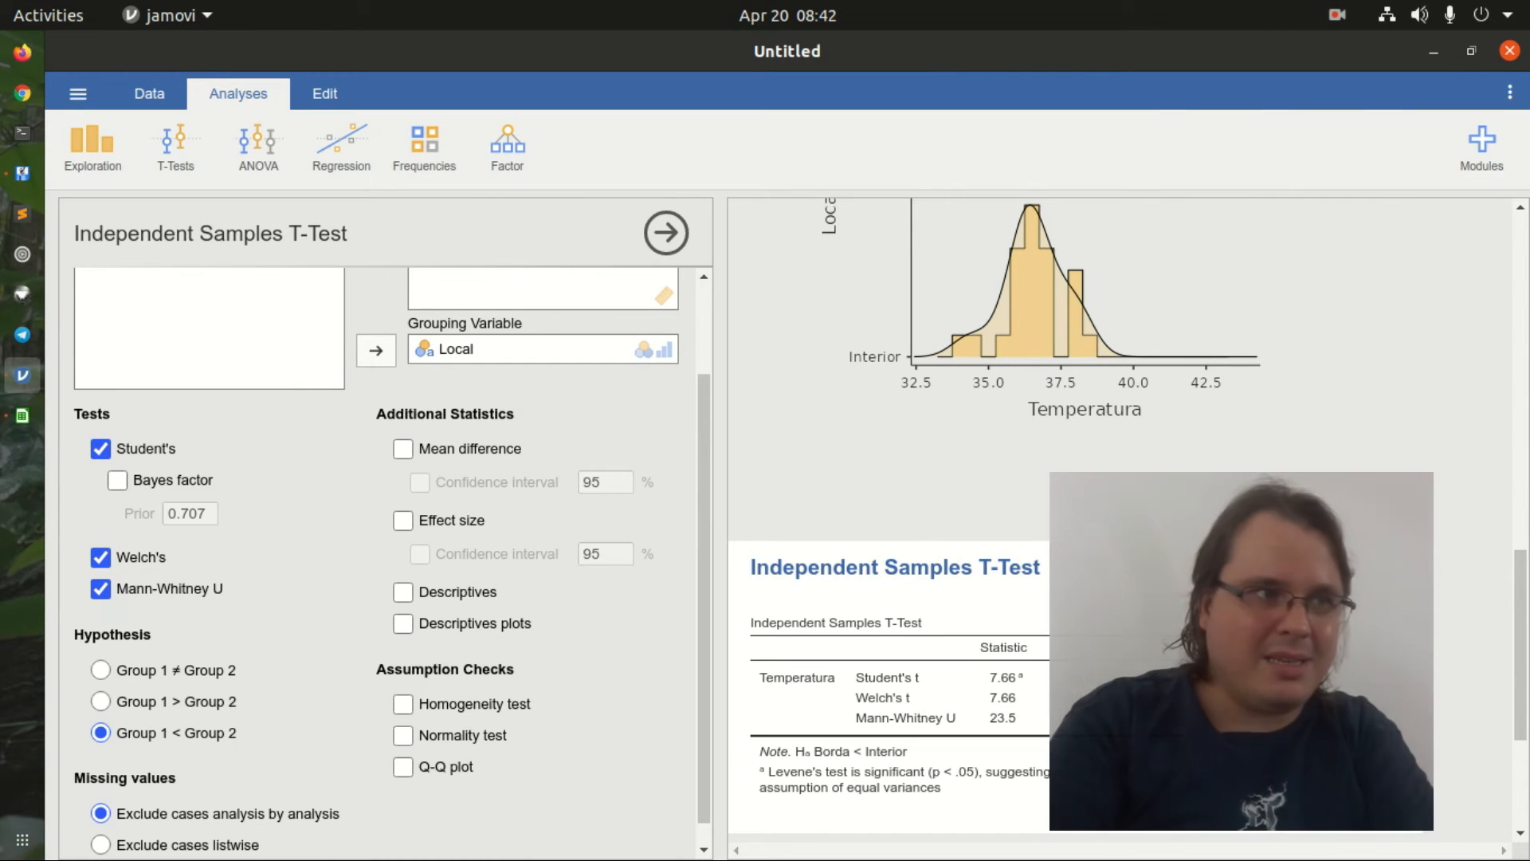
left_click(100, 671)
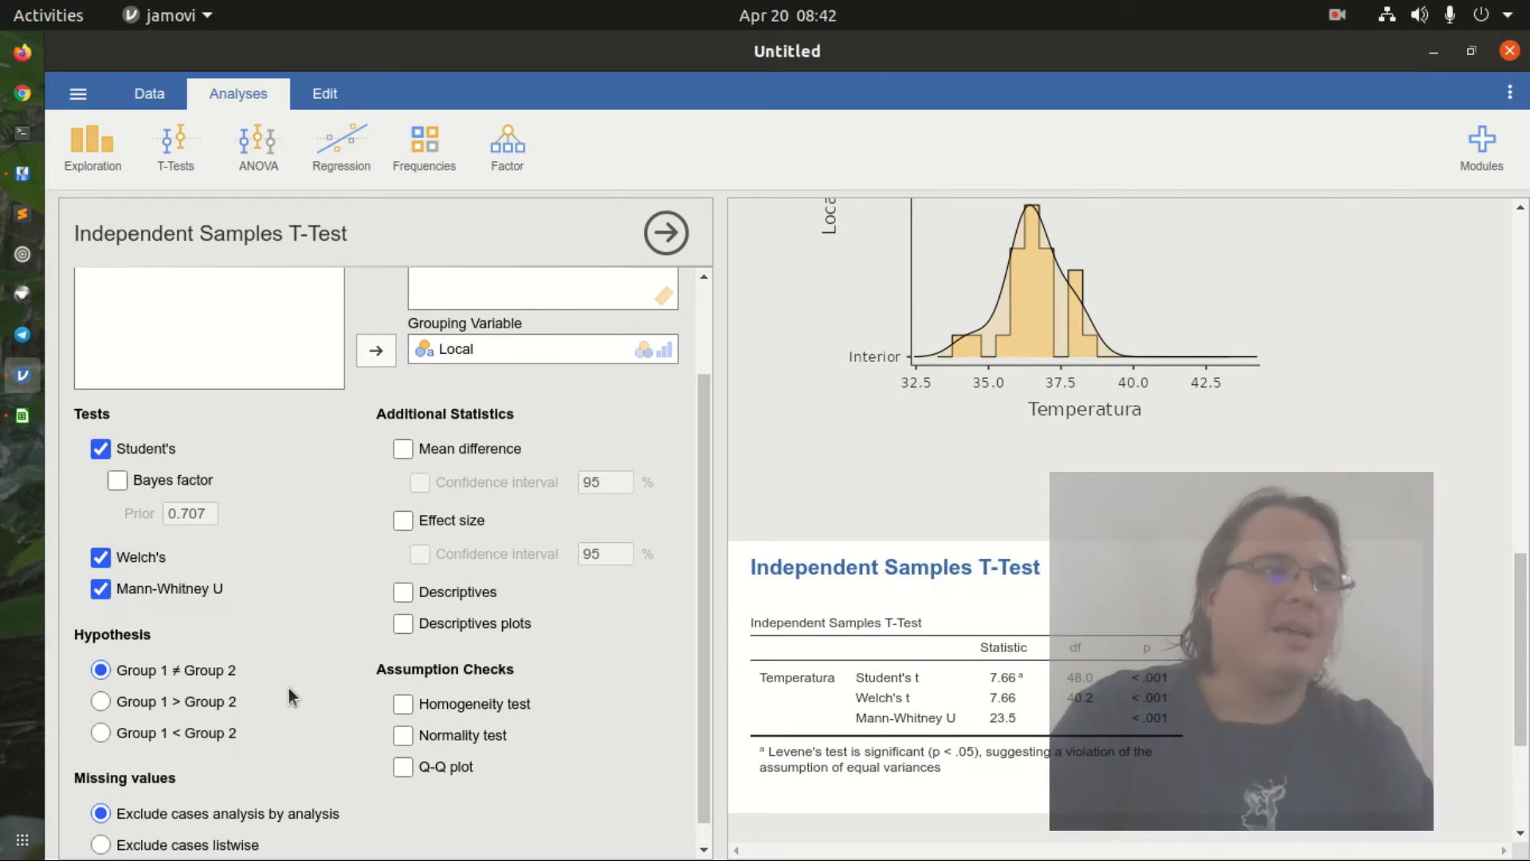
Step: Add the mean difference with its 95% confidence interval and the descriptives plots to the t-test
scroll(288, 688, "down", 1)
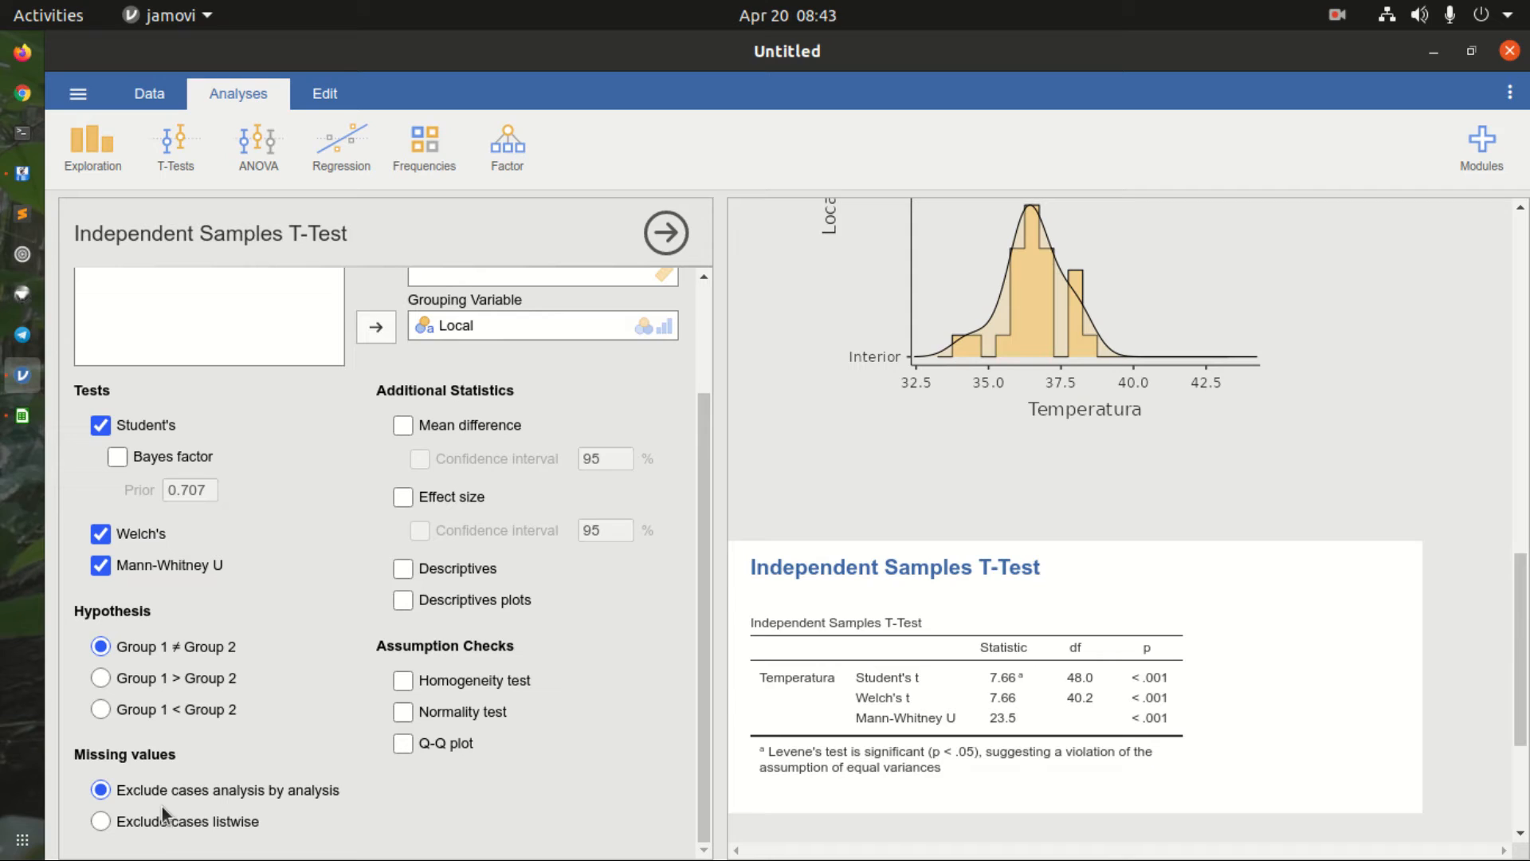
left_click(402, 427)
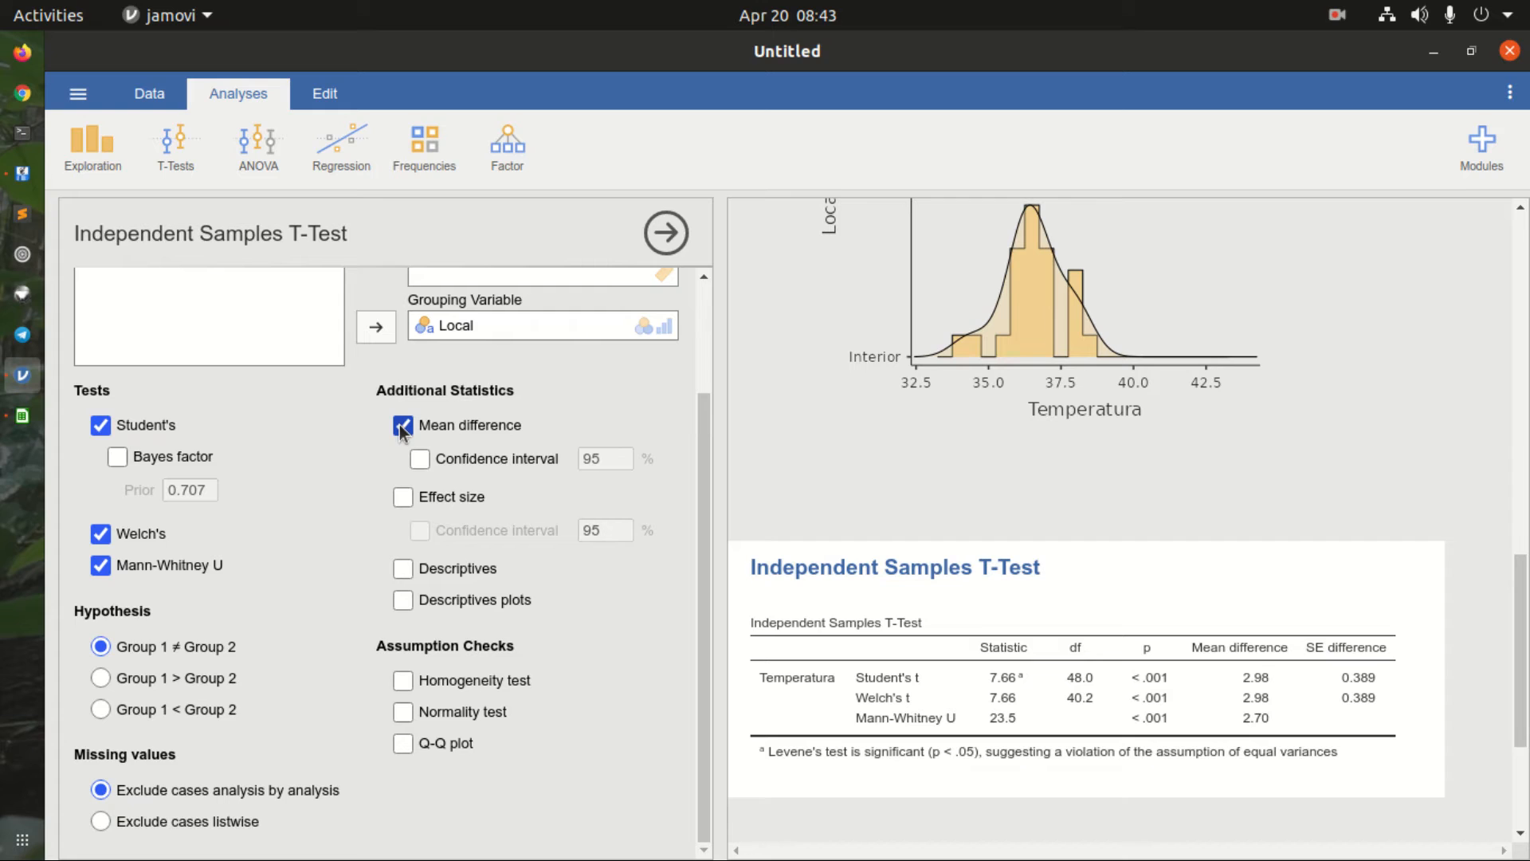
left_click(420, 460)
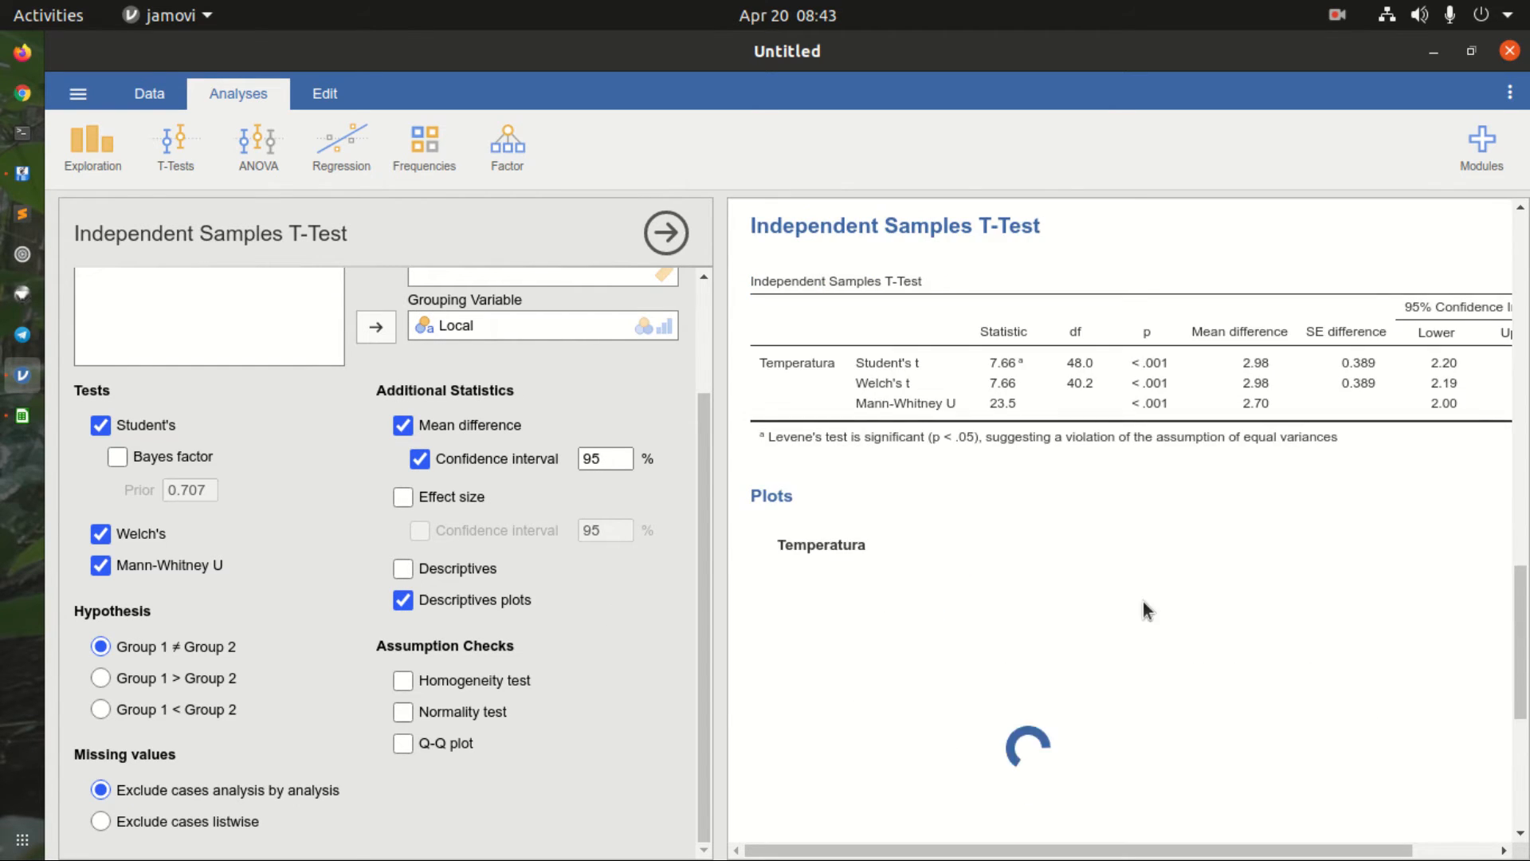
Step: Examine the descriptives plot for Borda and Interior together with the t-test table's mean differences and confidence interval limits
scroll(1143, 601, "down", 3)
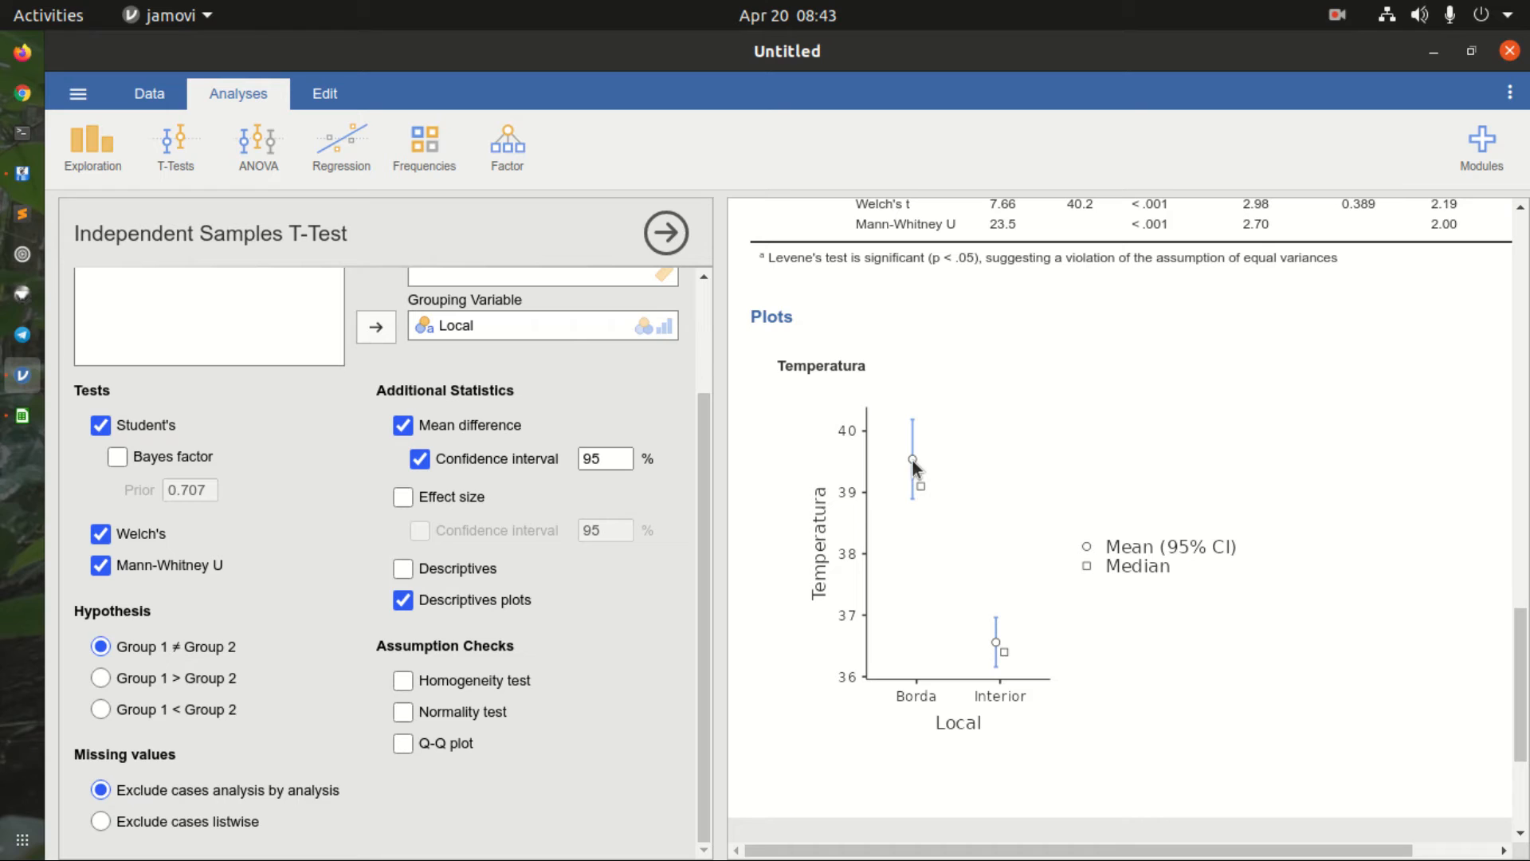
scroll(969, 507, "up", 3)
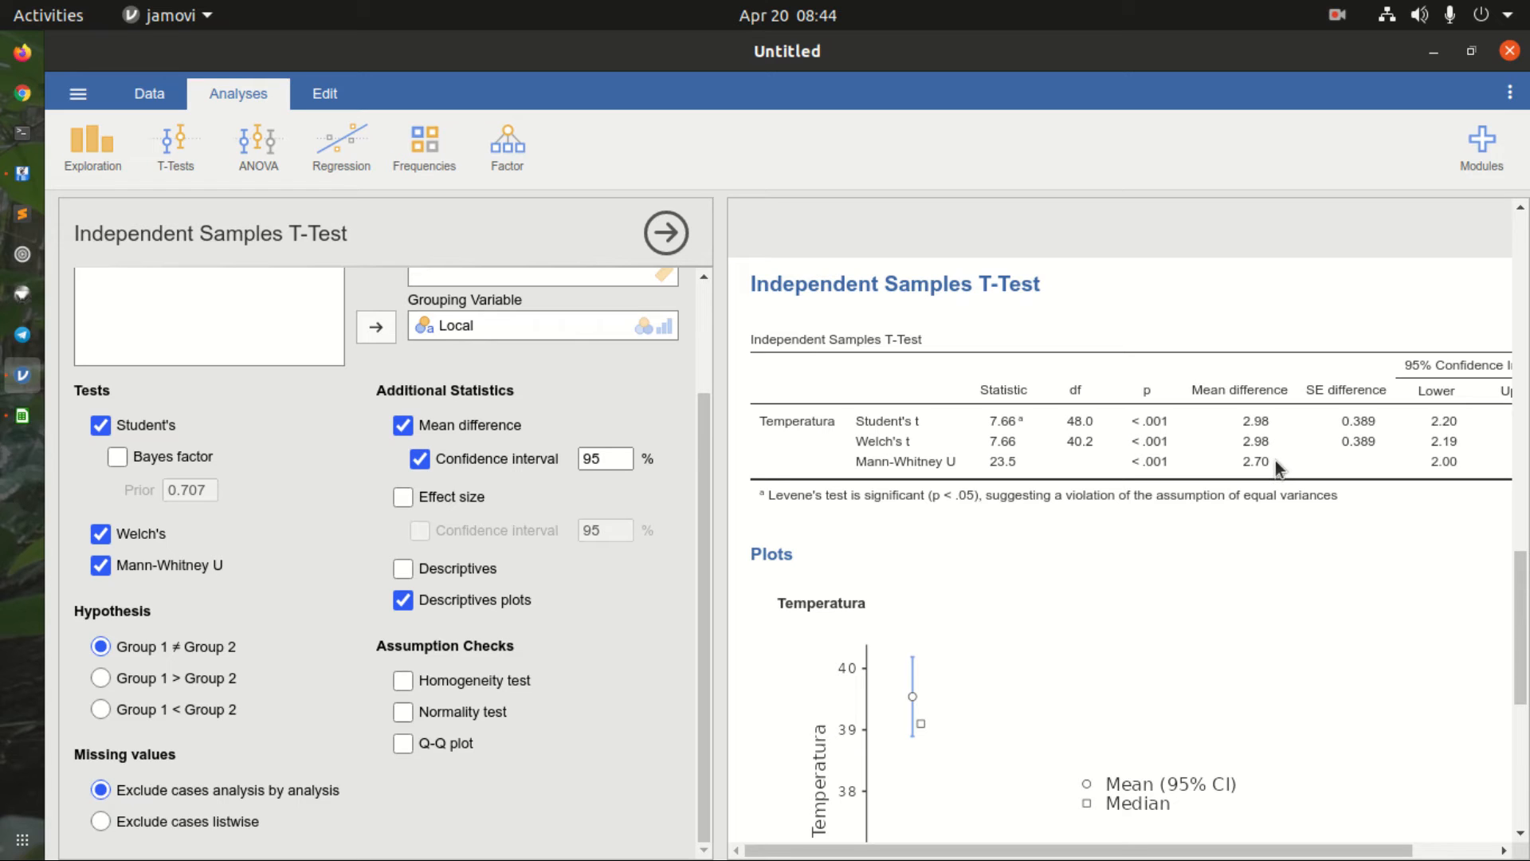
scroll(1275, 461, "down", 4)
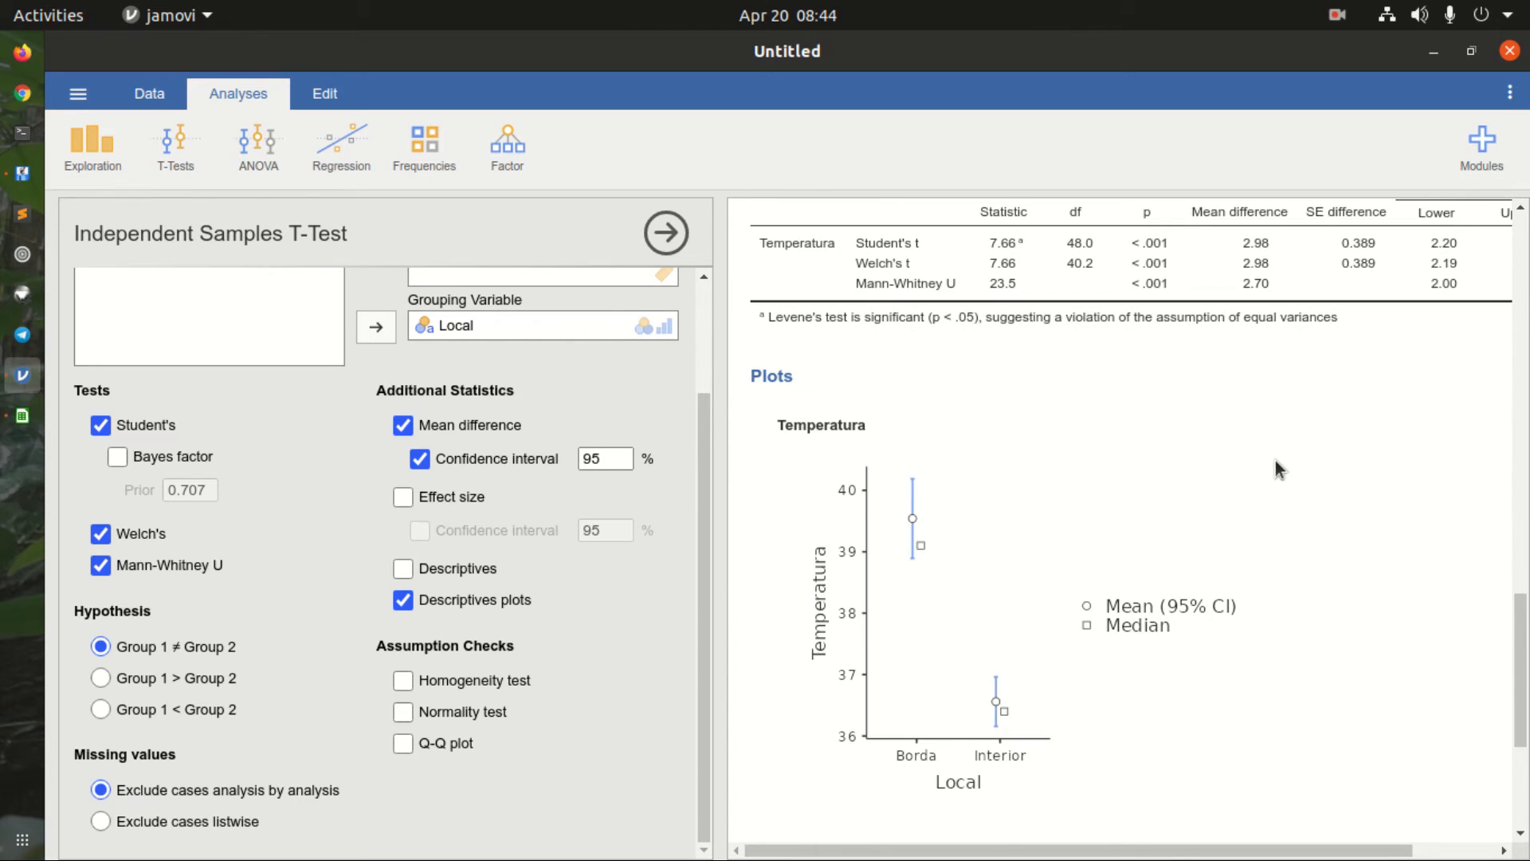
scroll(1275, 461, "up", 3)
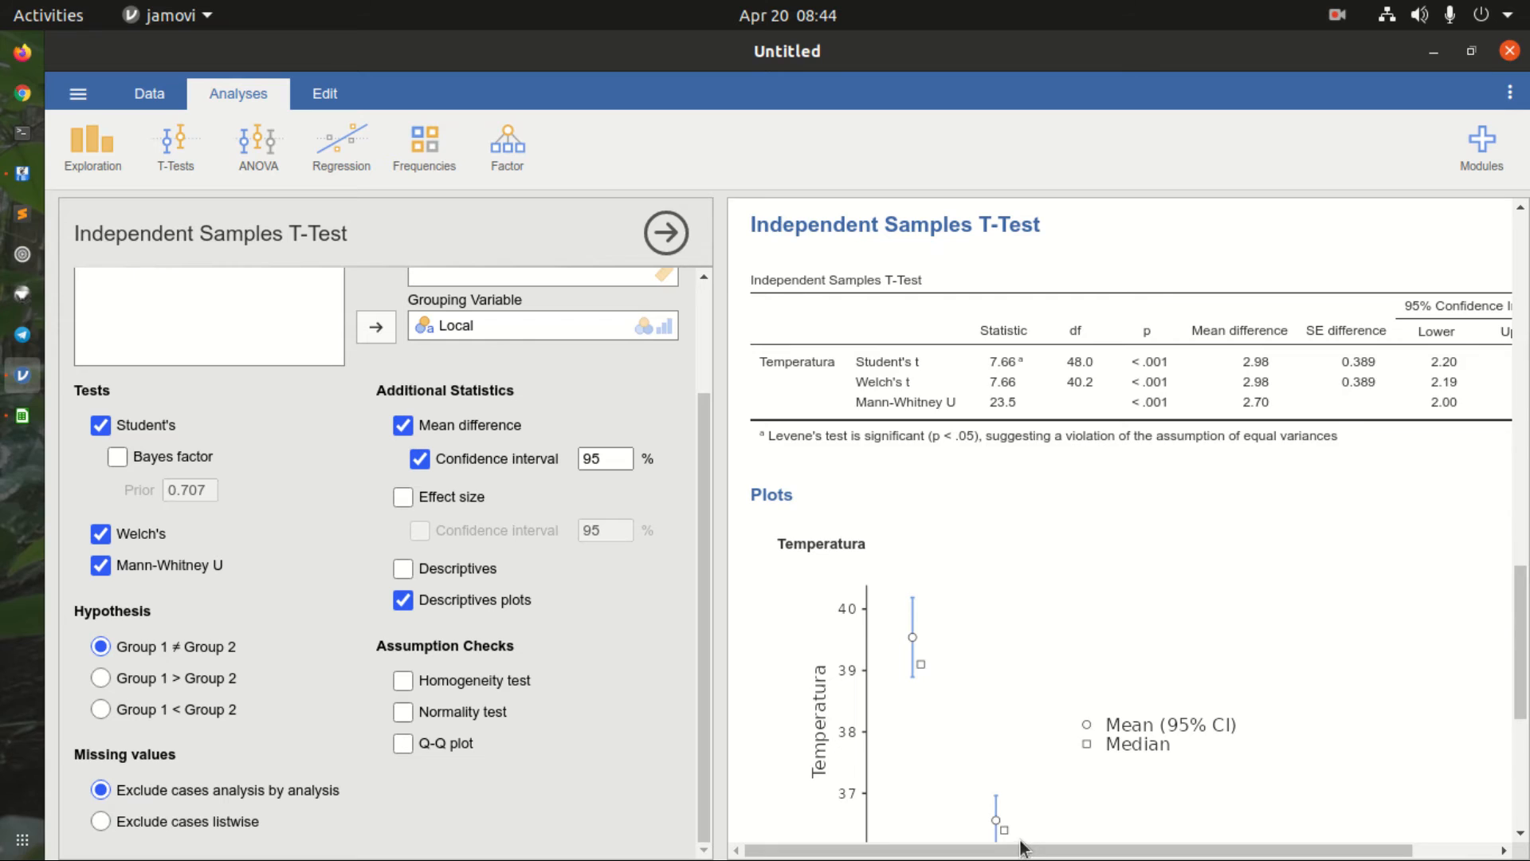
scroll(1341, 375, "right", 2)
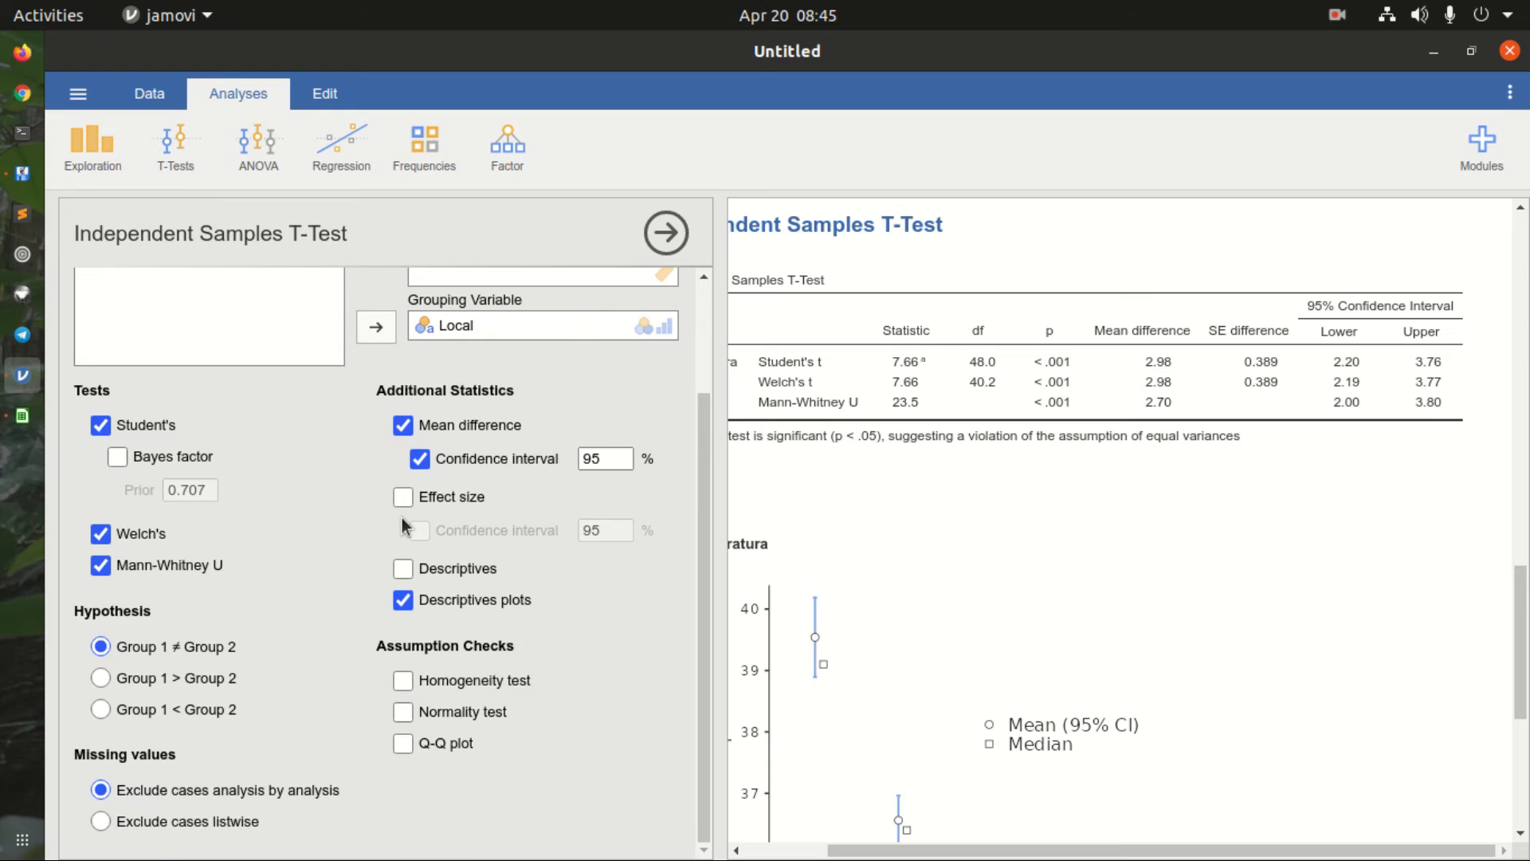
scroll(402, 520, "up", 3)
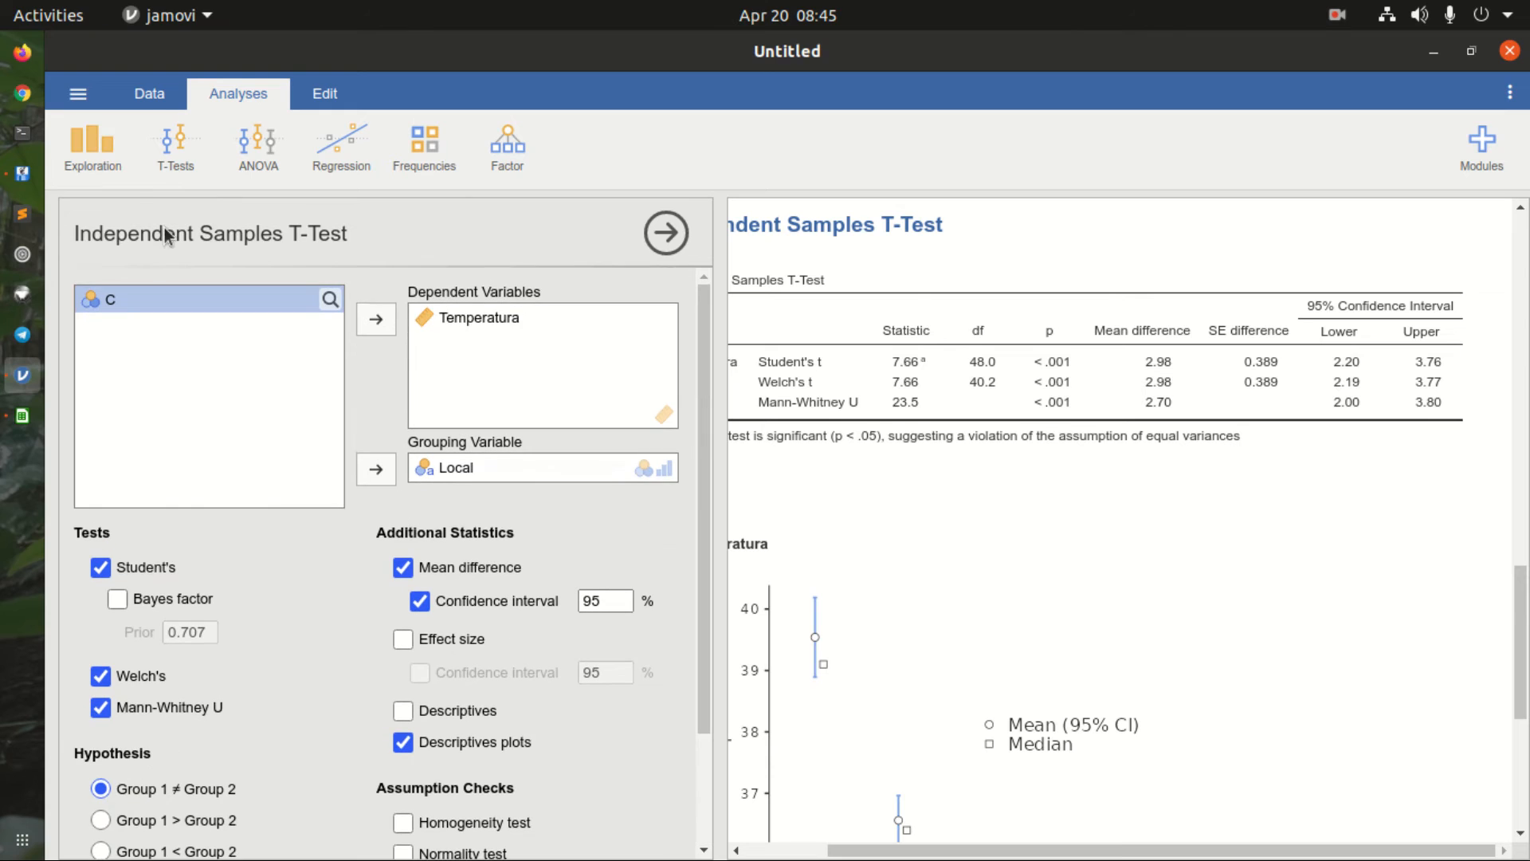
Step: Switch to aula06_dados.ods in LibreOffice Calc and look at the Temp_solo and Temp_ar columns on the dados2 sheet
left_click(146, 97)
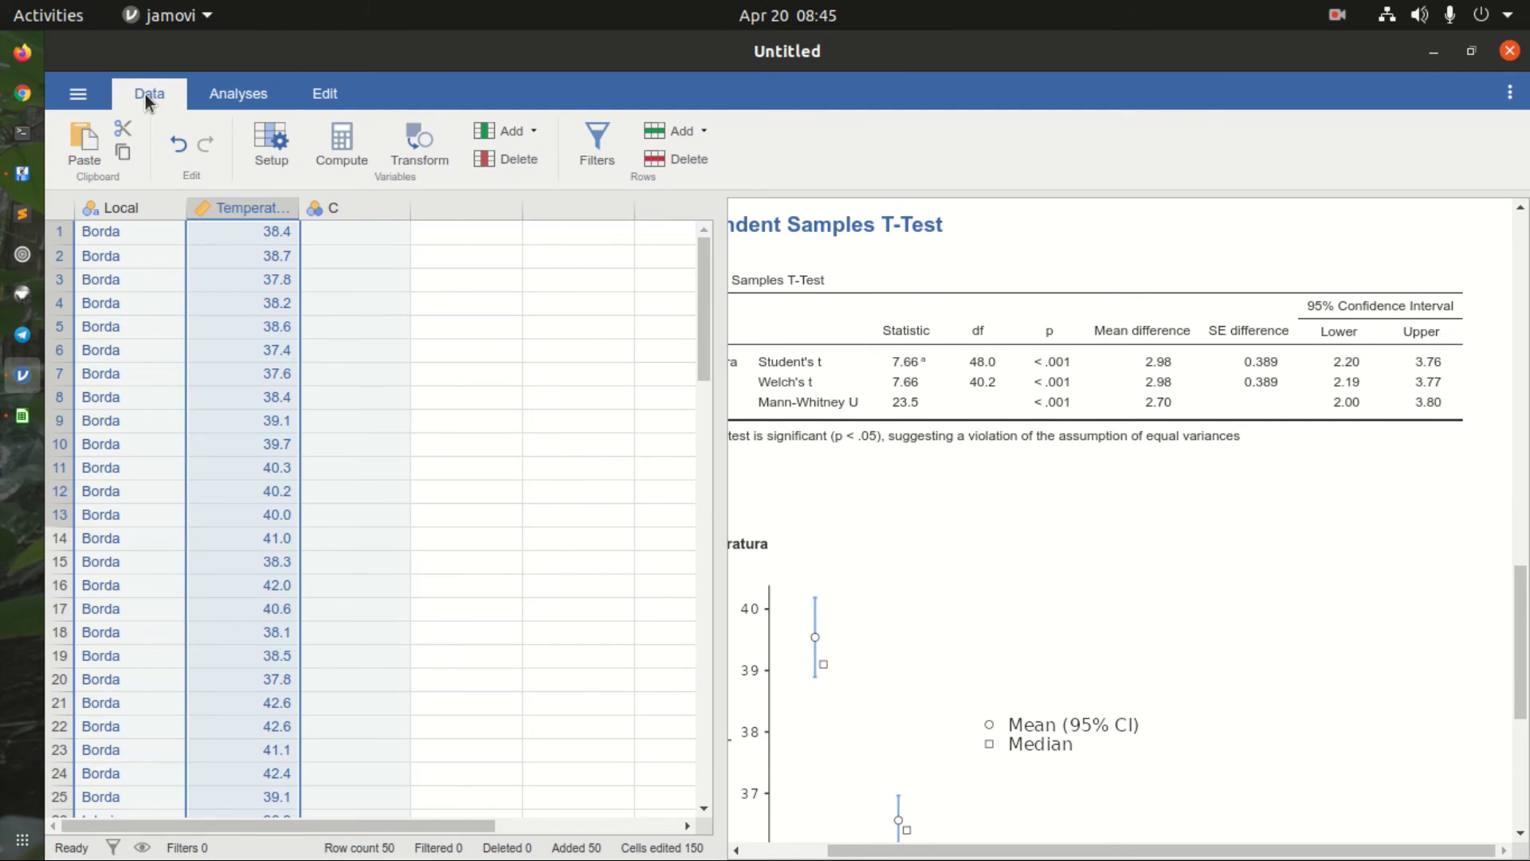
left_click(27, 418)
left_click(313, 821)
left_click(137, 298)
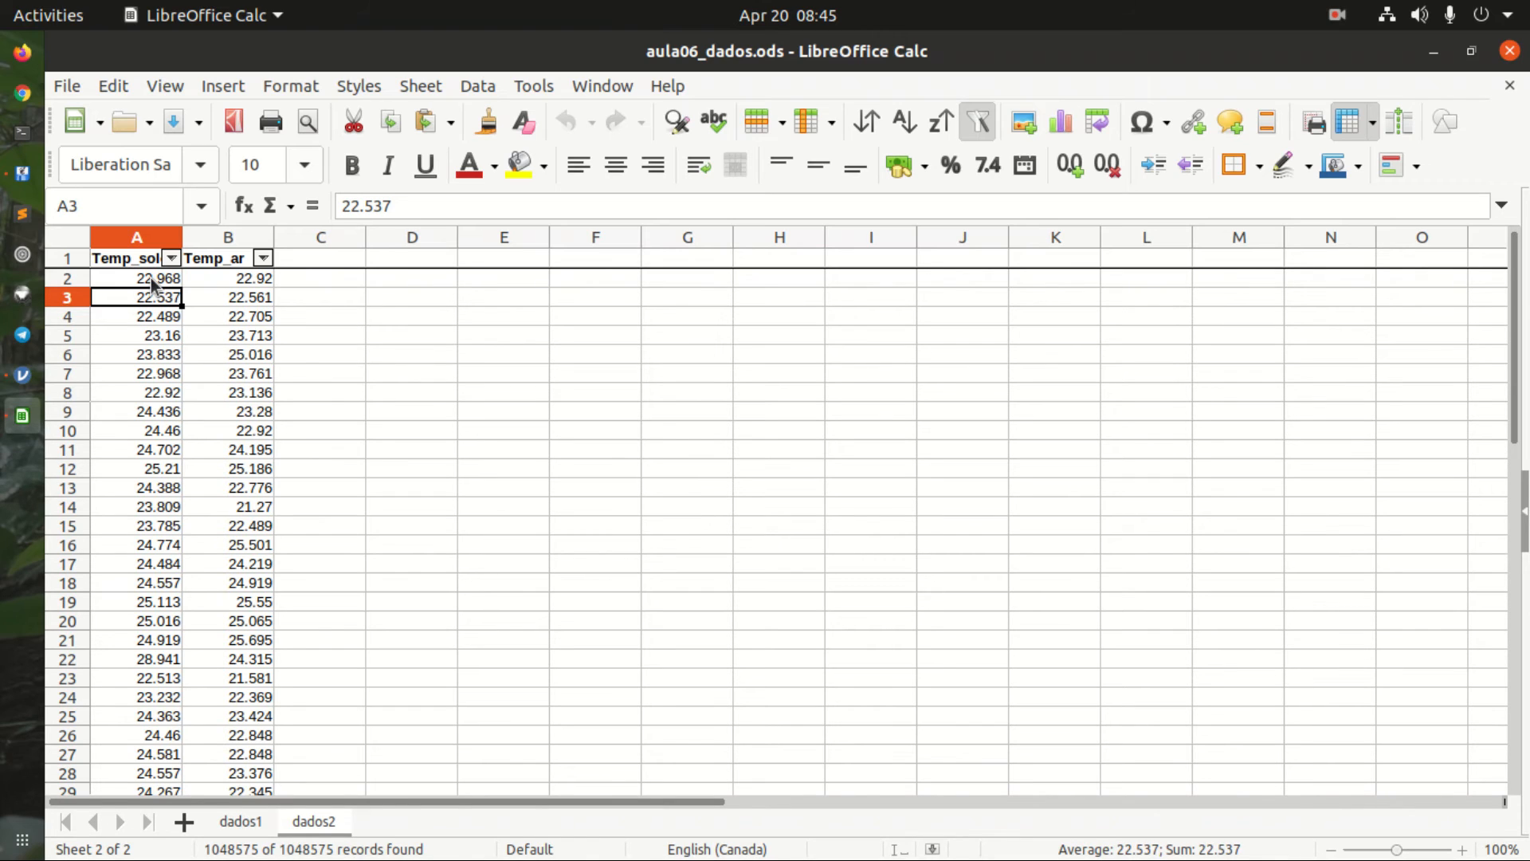
left_click(153, 285)
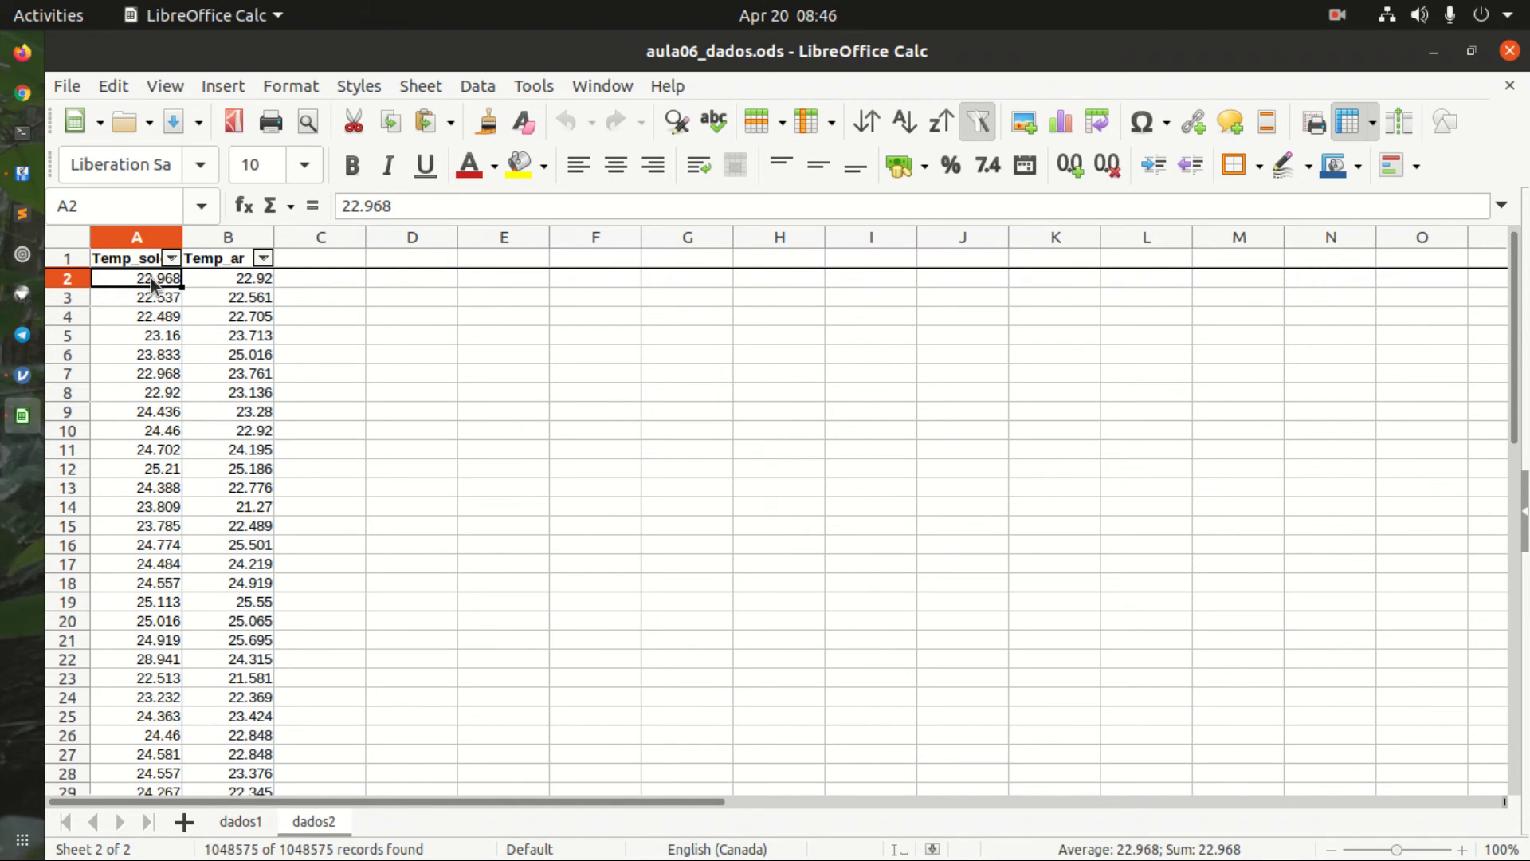
left_click(241, 287)
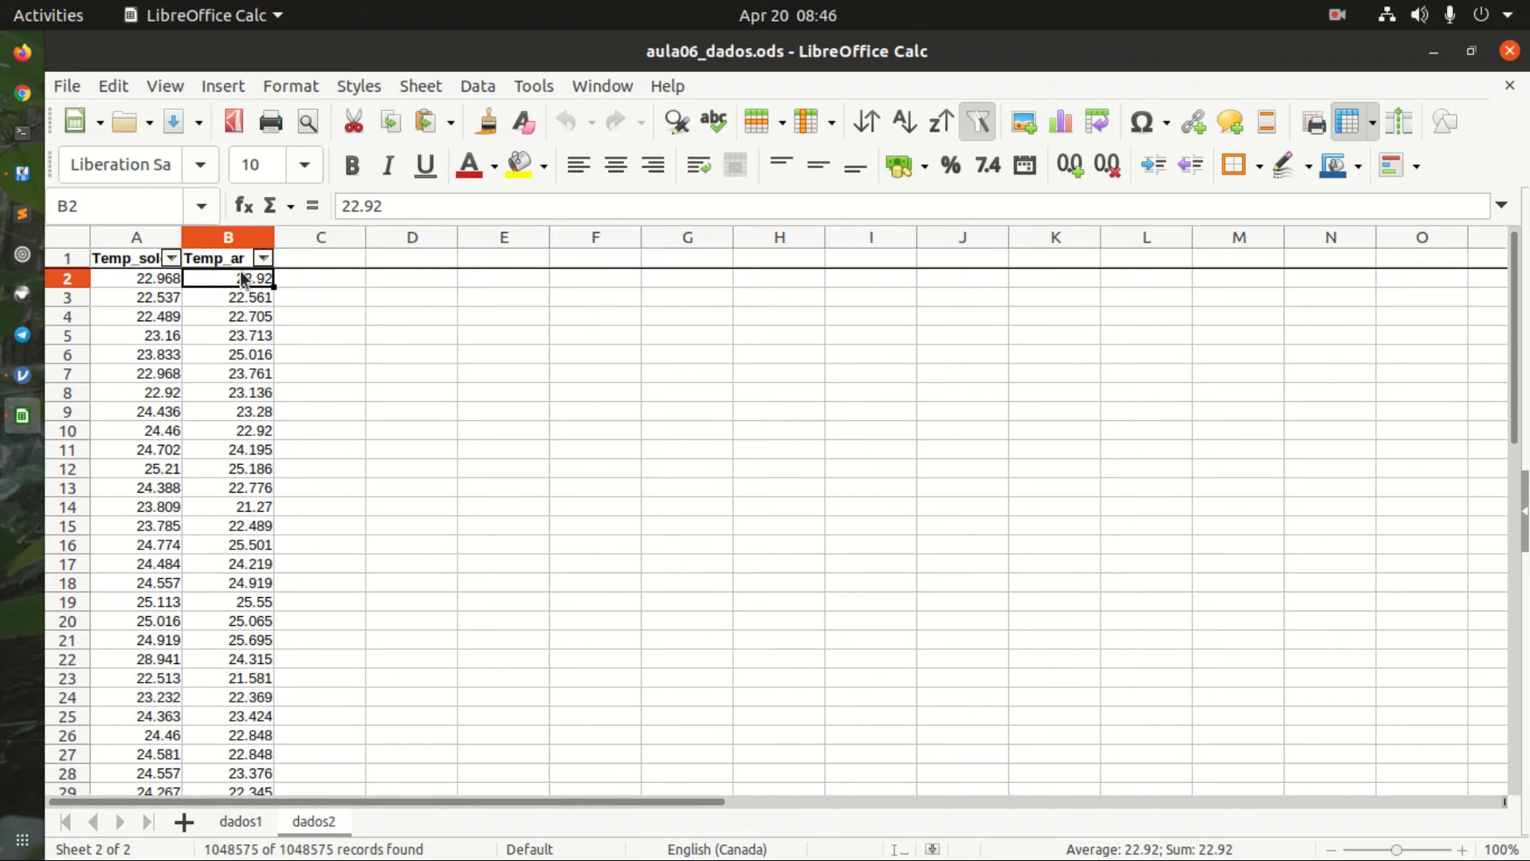
Step: Copy the Temp_solo and Temp_ar values in A2:B44, without the header row
left_click(123, 275)
scroll(290, 399, "down", 11)
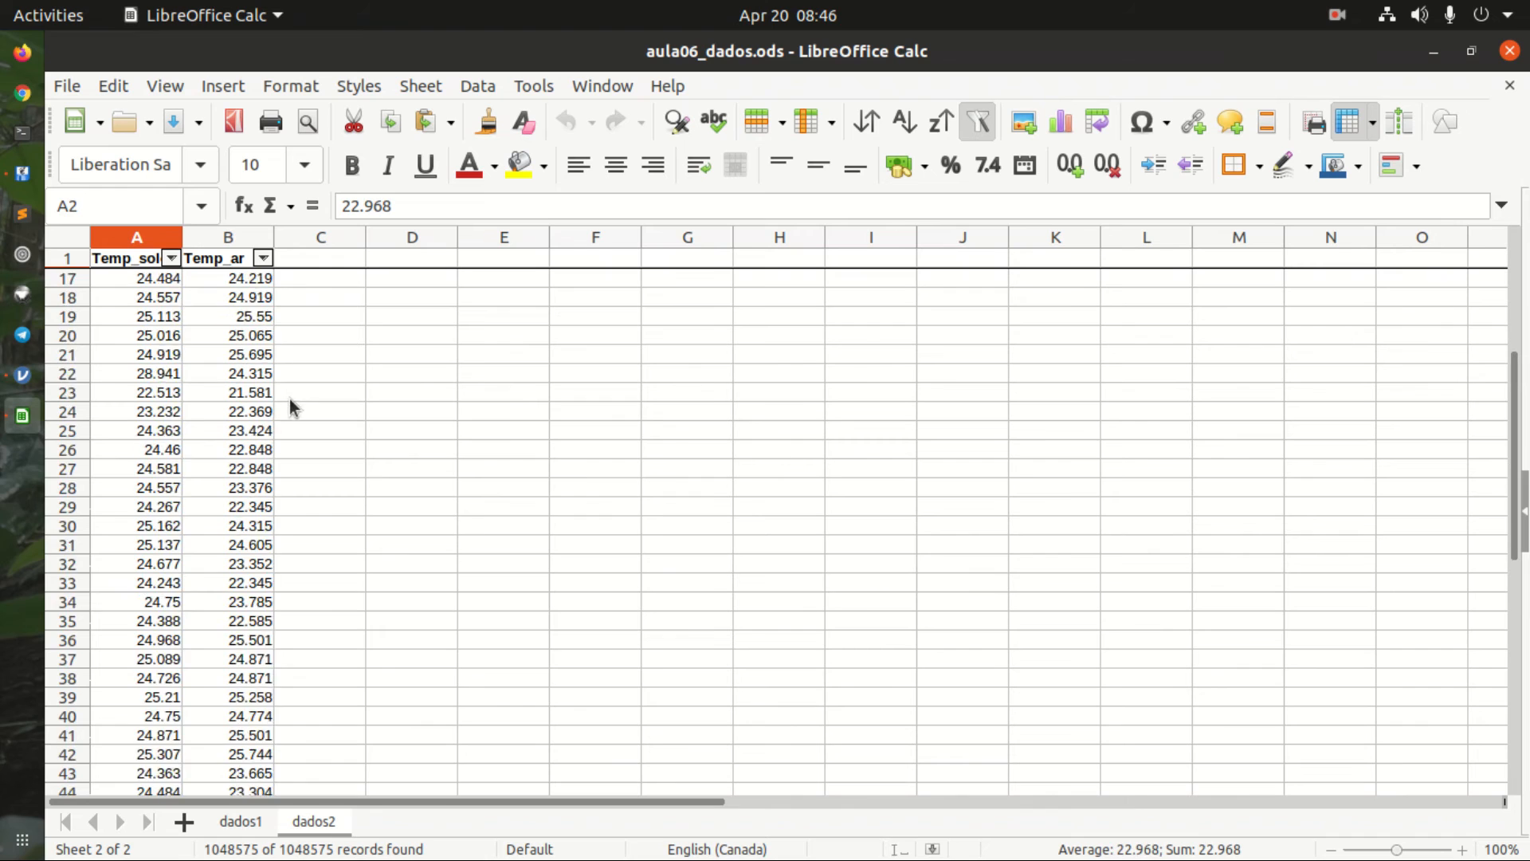
left_click(265, 452, "shift")
scroll(289, 443, "up", 11)
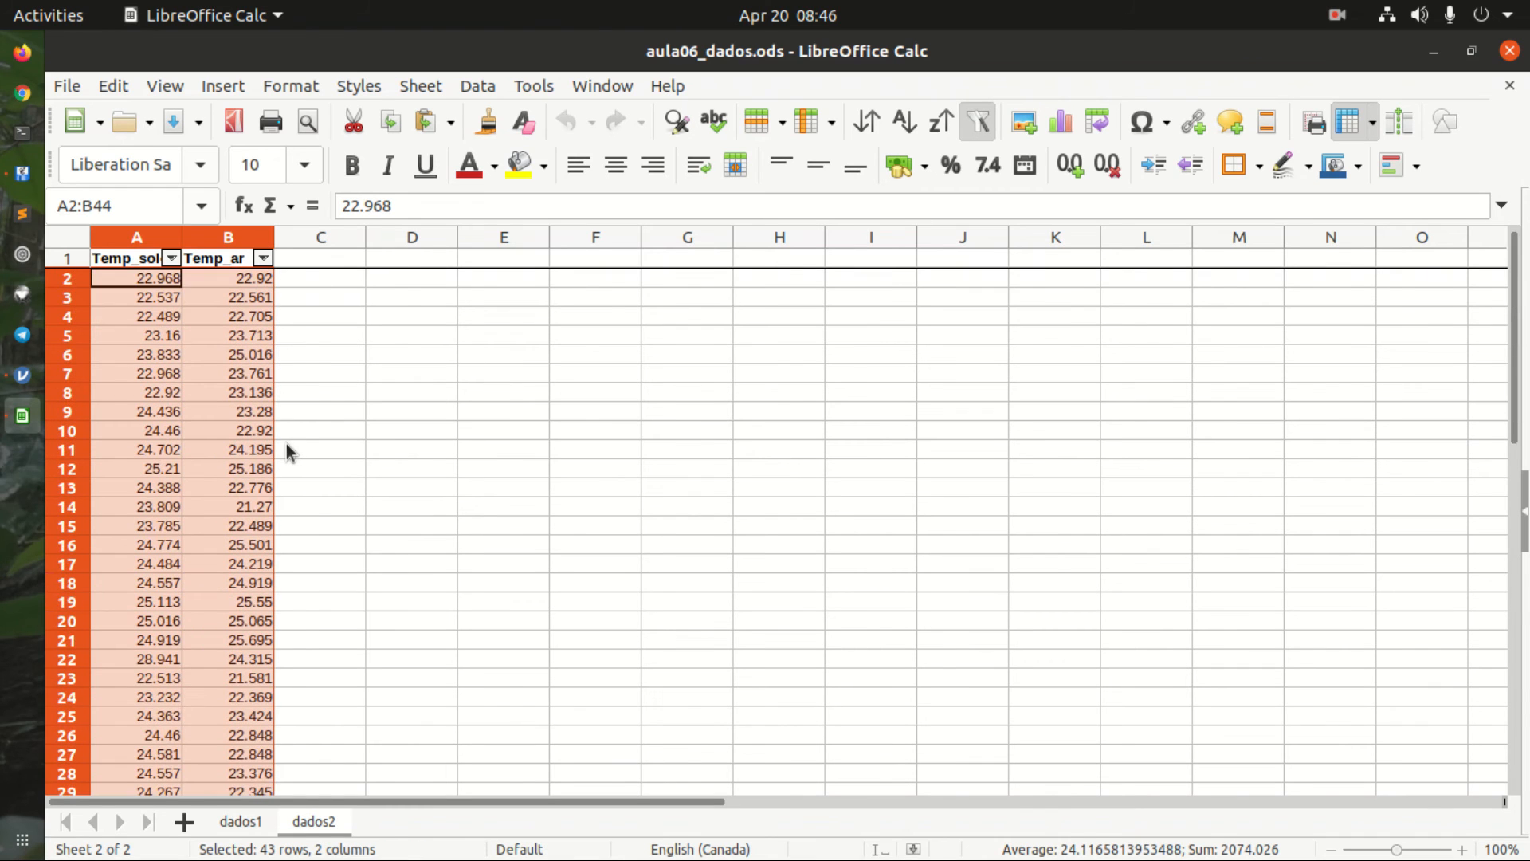
key("ctrl+c")
Step: Switch back to jamovi and paste the copied values from row 1 of the first empty column after C
key("alt+Tab")
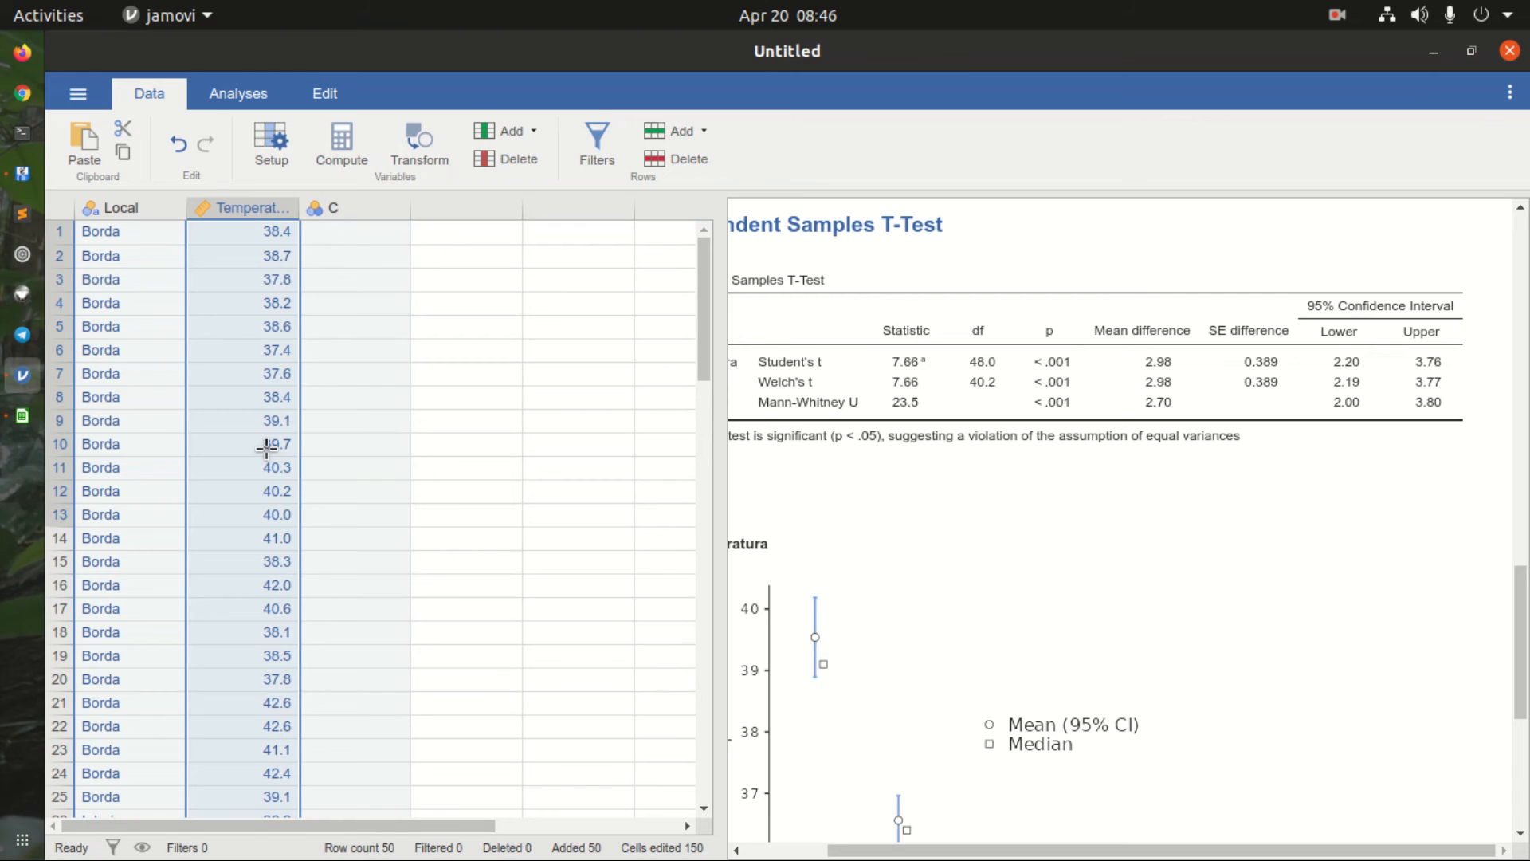
left_click(369, 228)
left_click(447, 239)
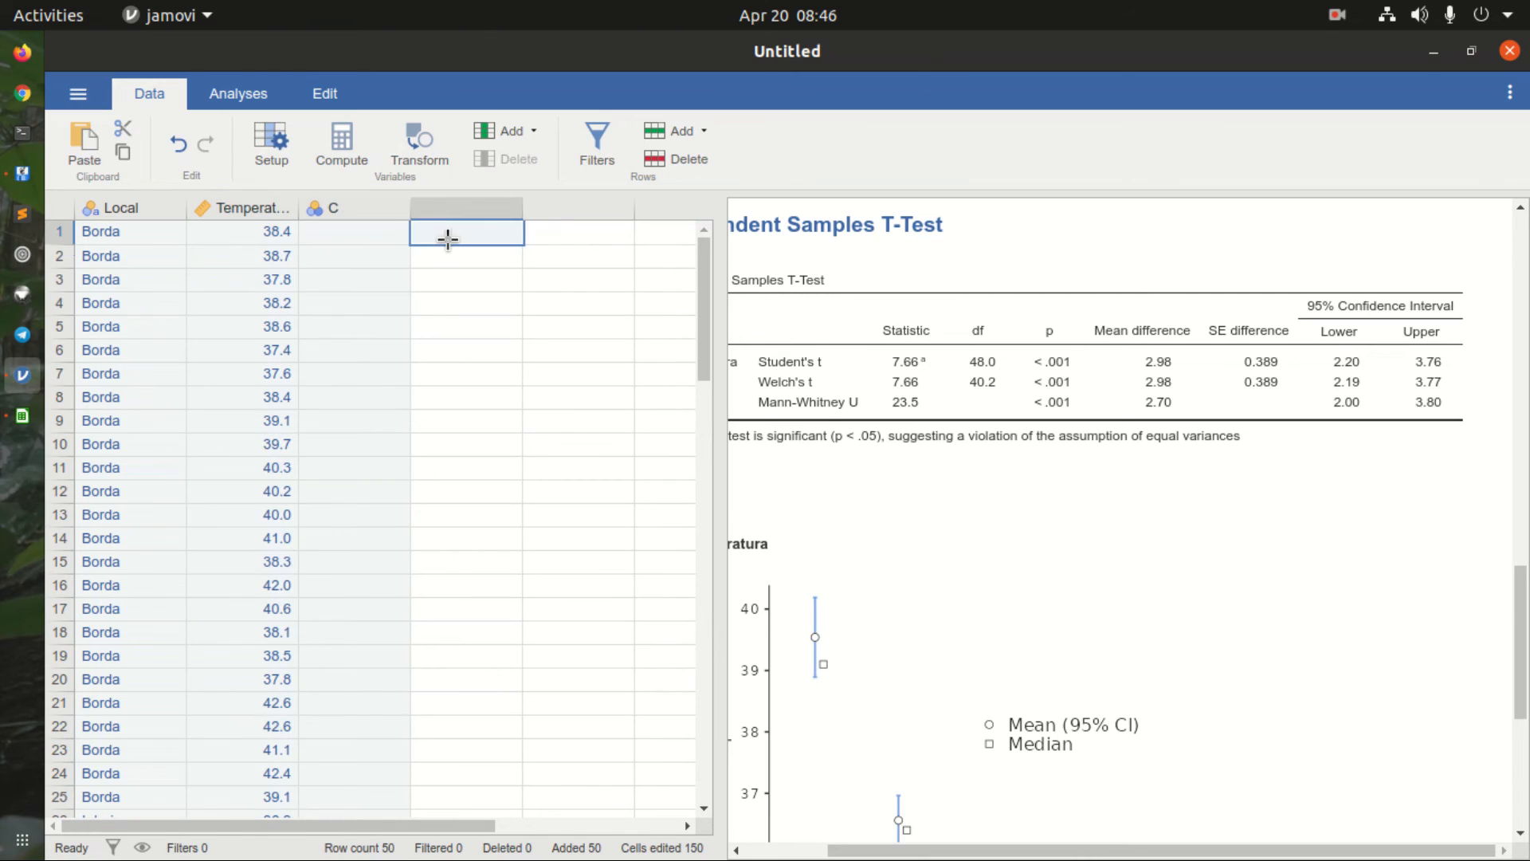
key("ctrl+v")
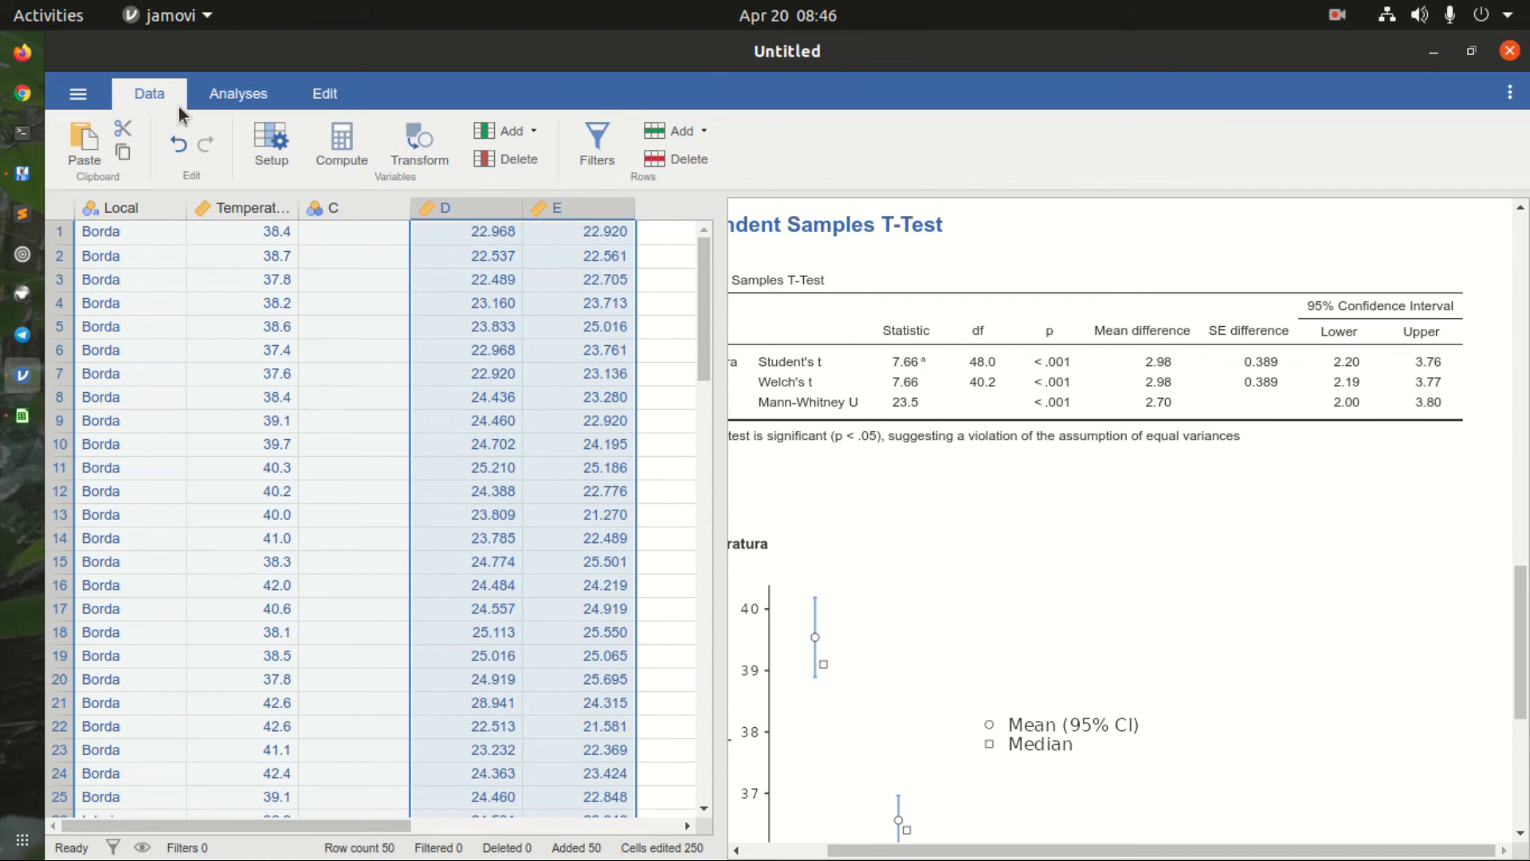
Step: Rename variable D as Temp_solo, checking the column header in the Calc sheet
left_click(268, 145)
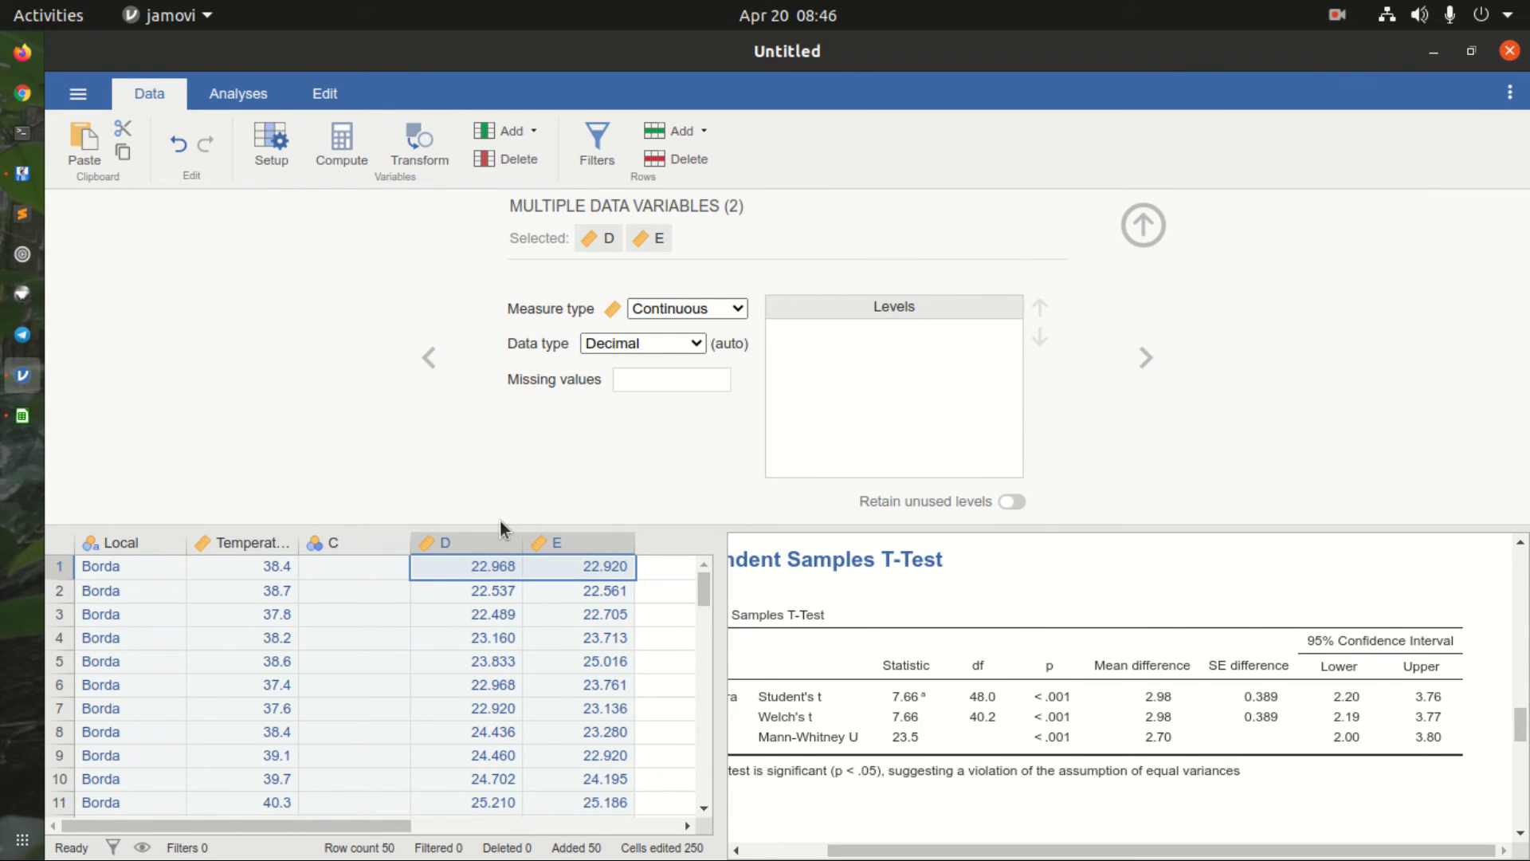
left_click(461, 542)
left_click(553, 233)
key("alt+Tab")
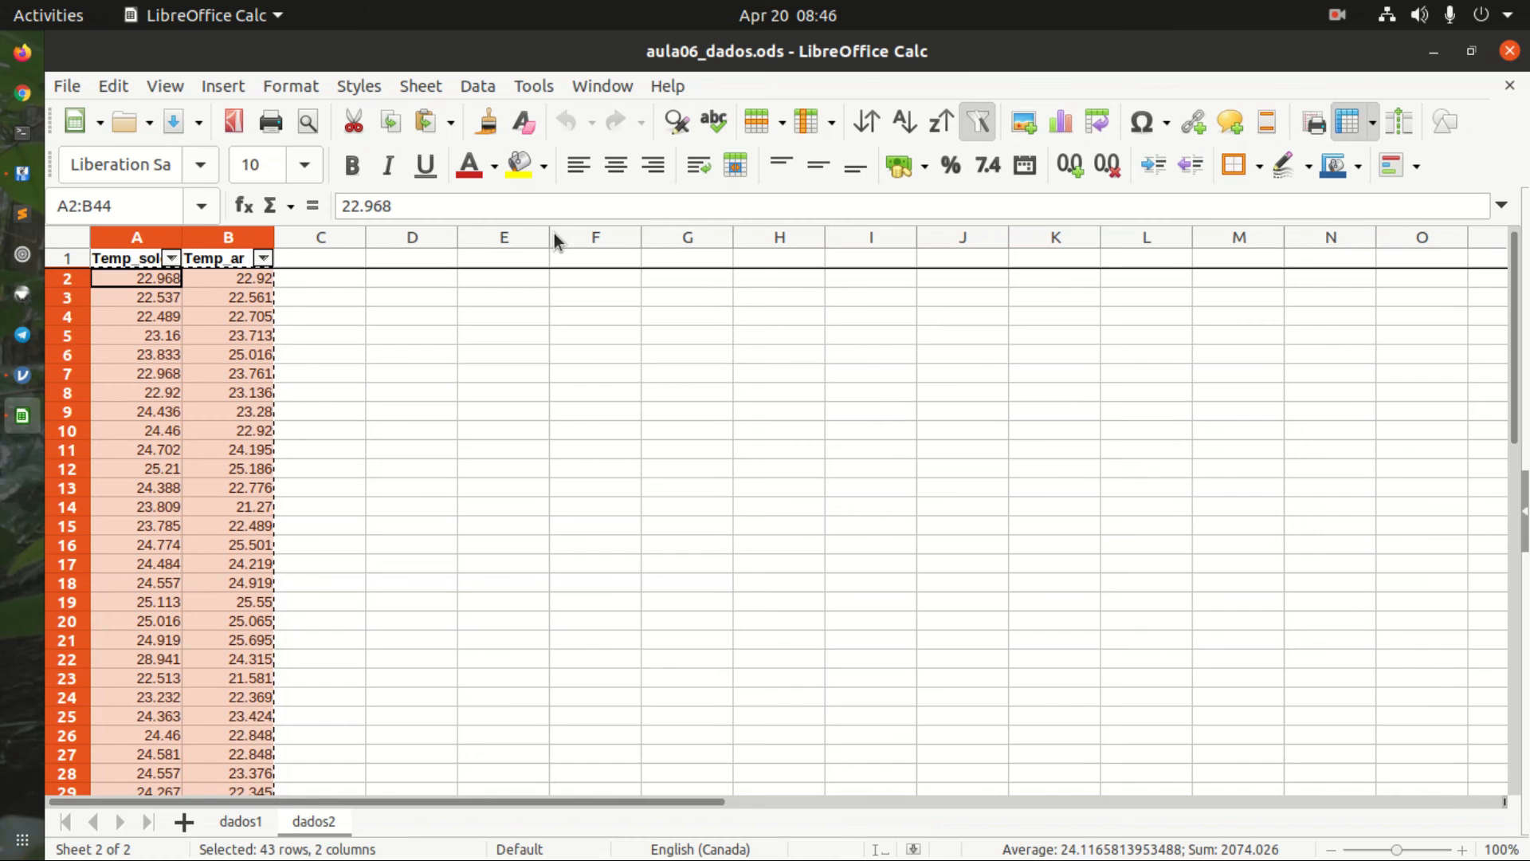
key("alt+Tab")
type("Temp_solo")
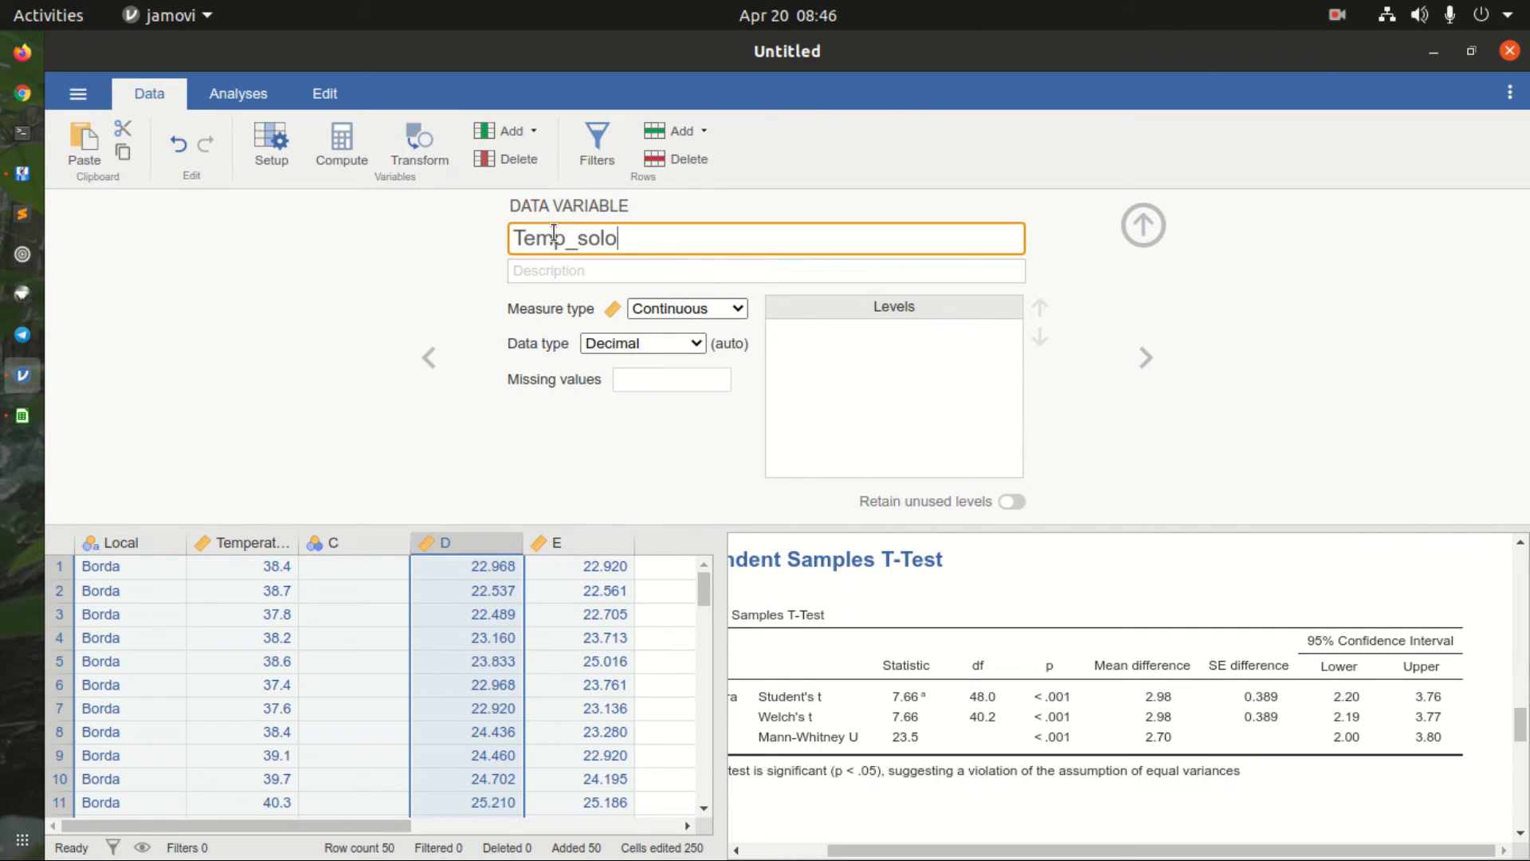
key("Tab")
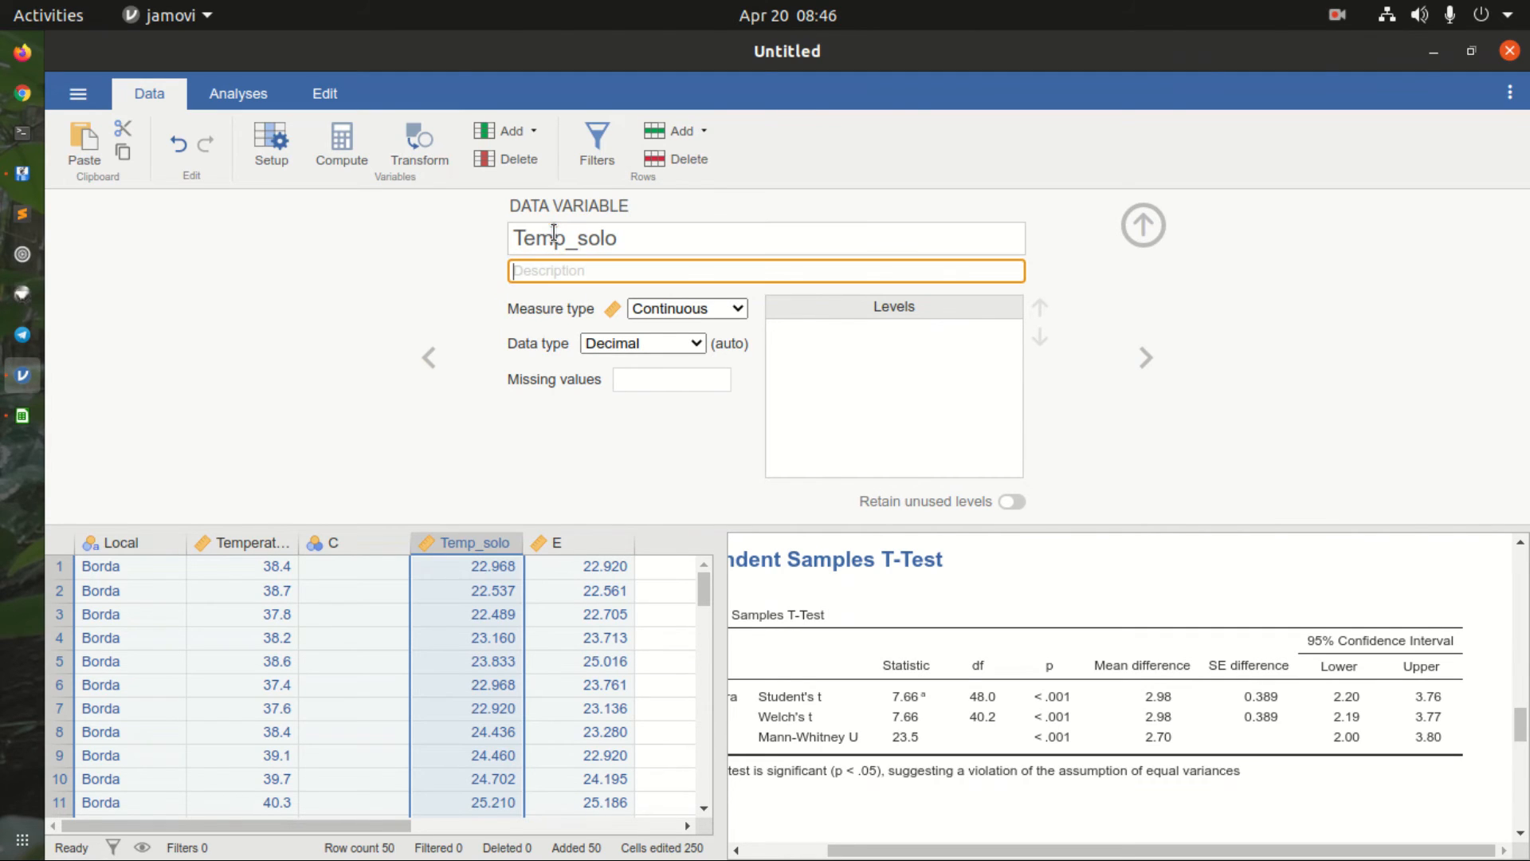
Step: Rename variable E as Temp_ar and close the variable setup
left_click(584, 543)
left_click(594, 237)
type("_ar")
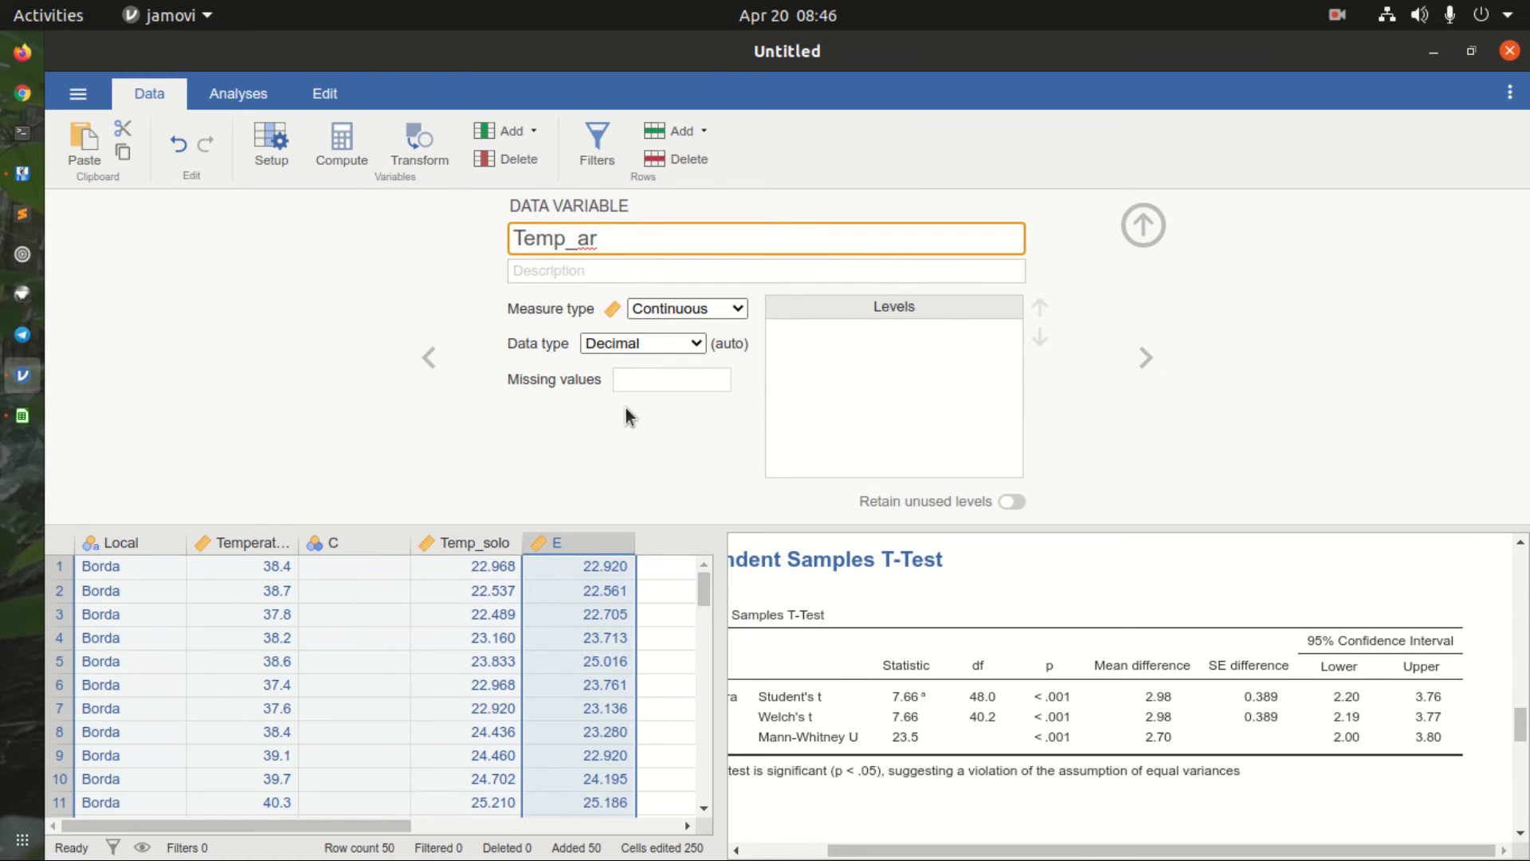
key("Return")
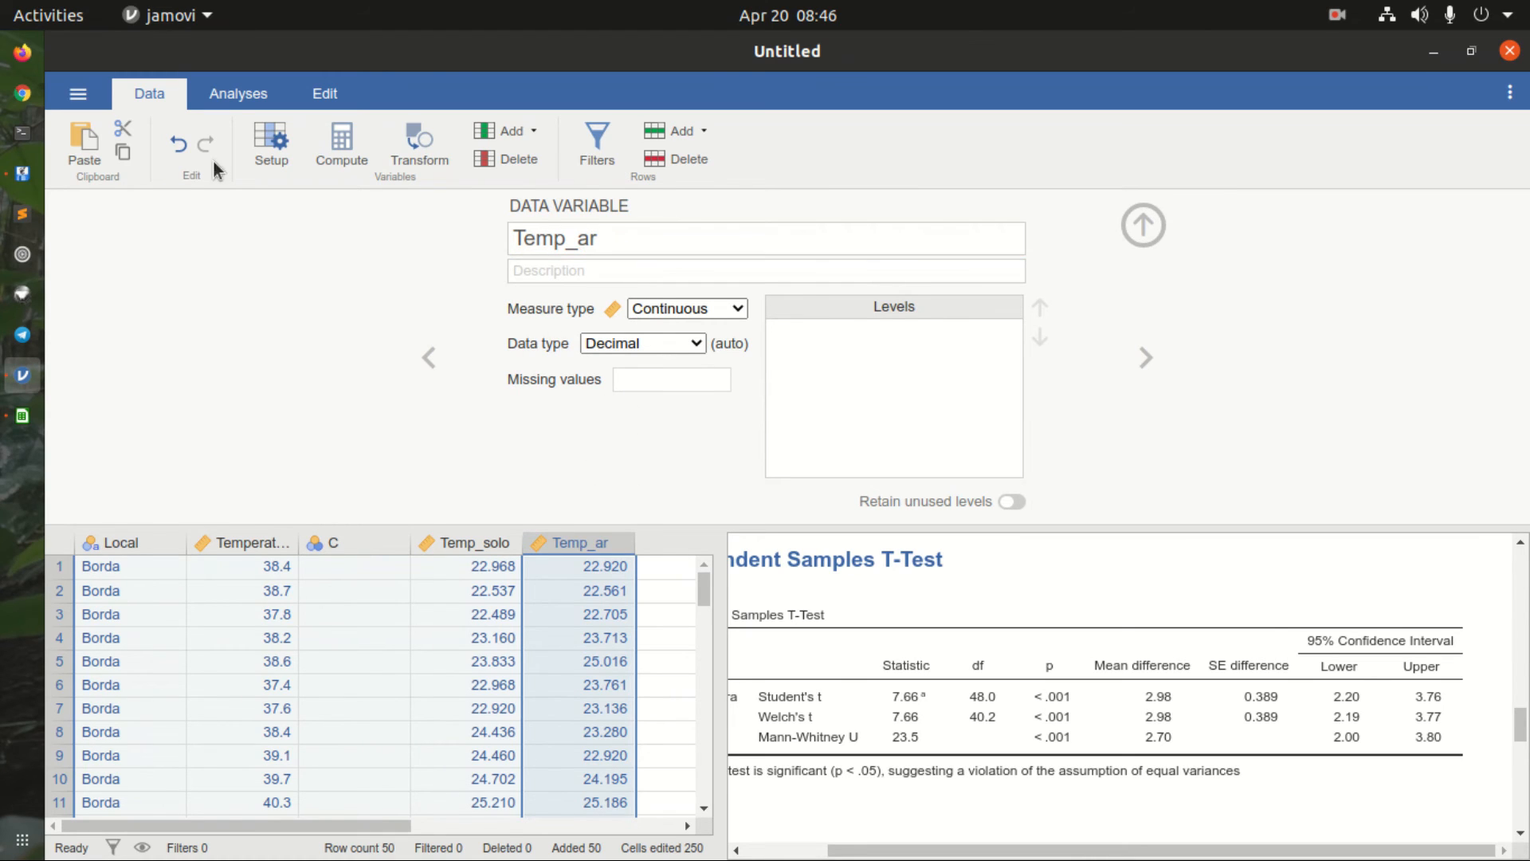
left_click(275, 145)
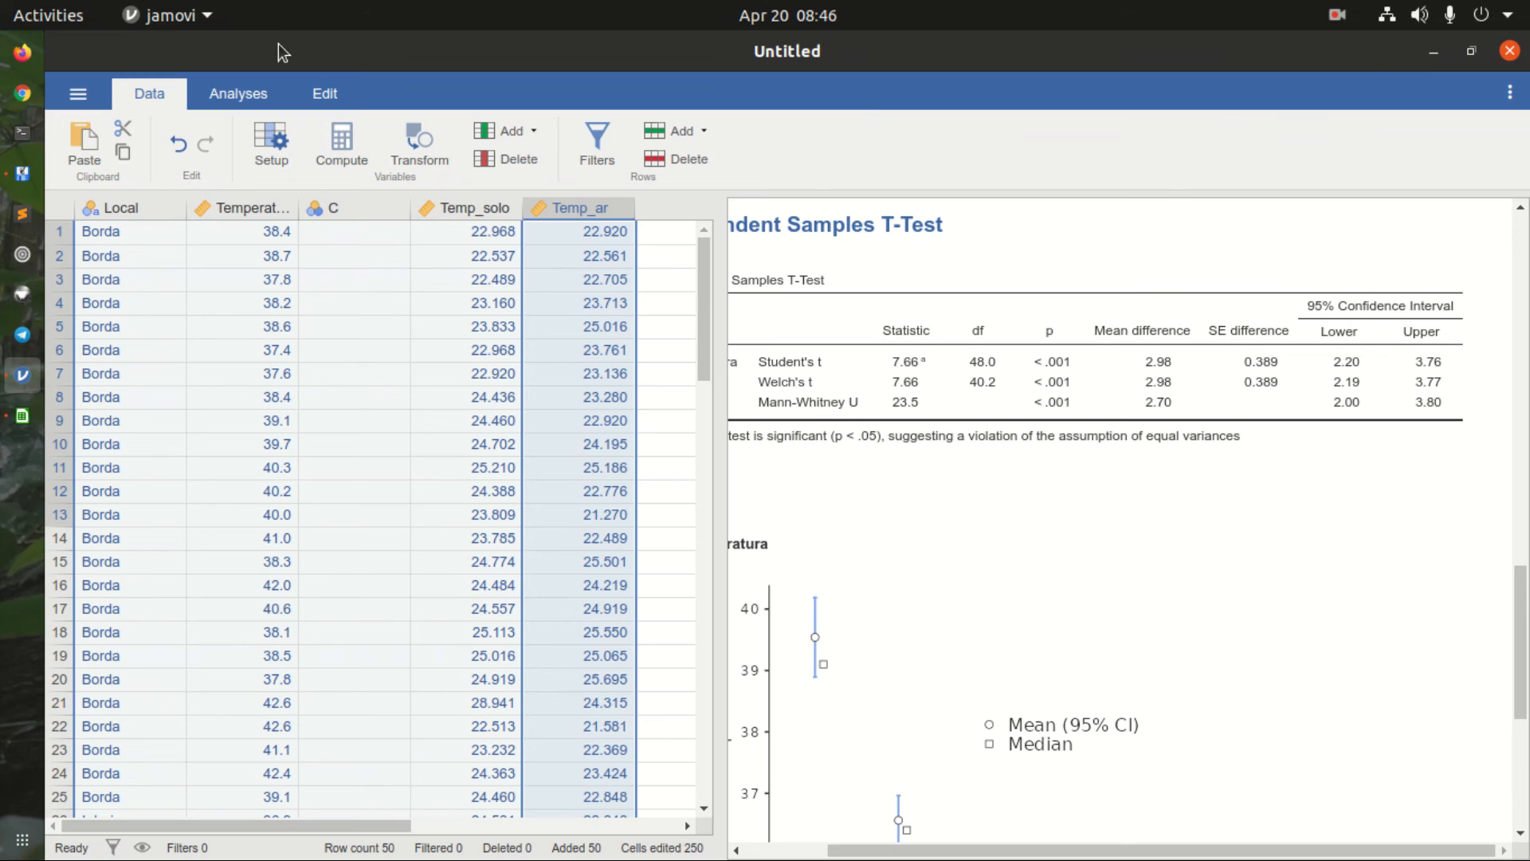
Step: Run a Paired Samples T-Test pairing Temp_solo with Temp_ar and bring its results table into view
left_click(255, 97)
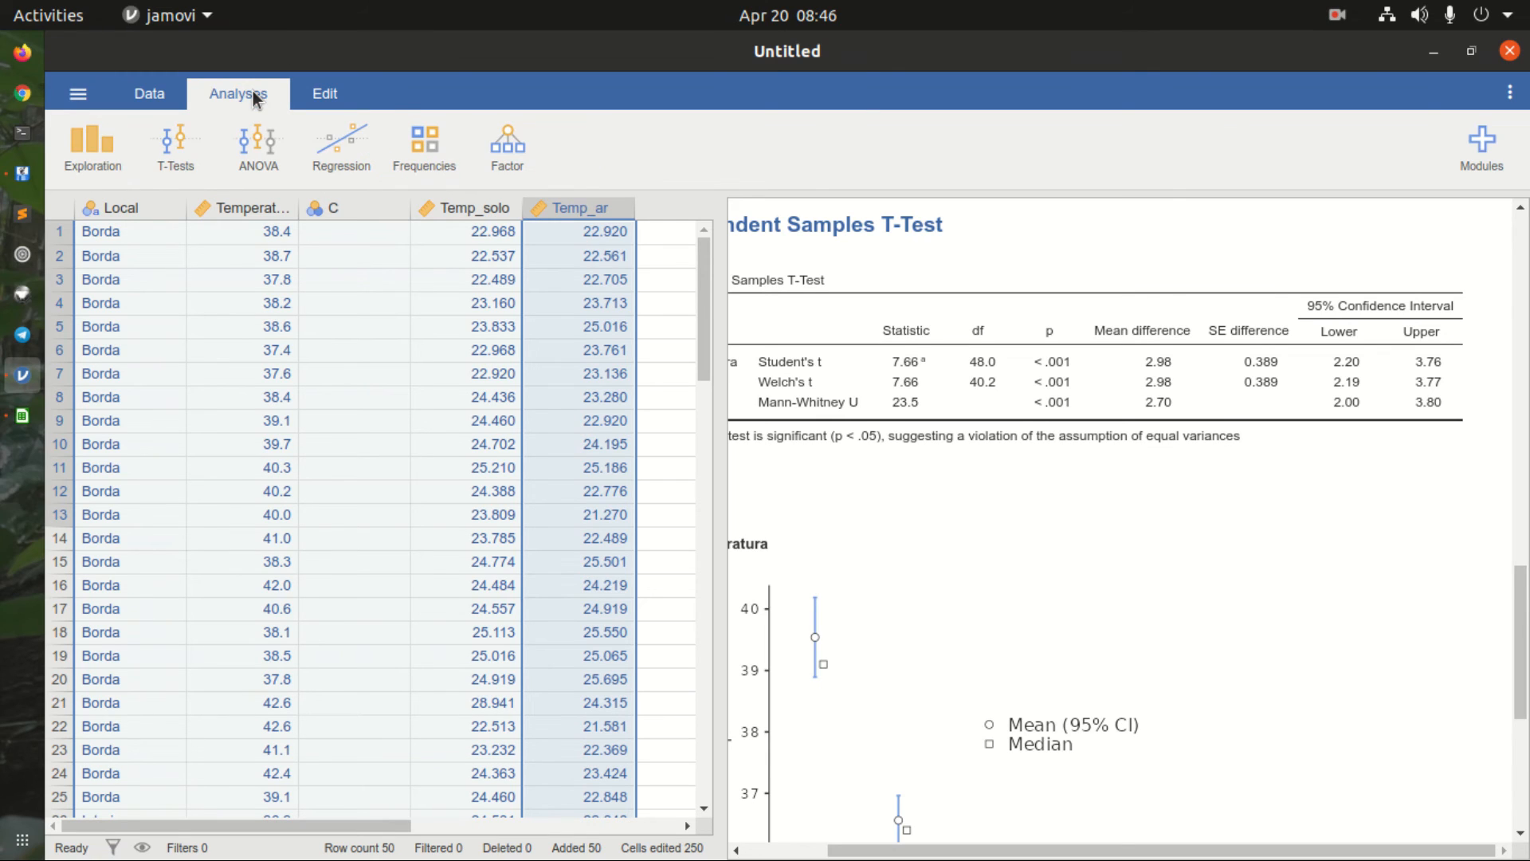
left_click(185, 126)
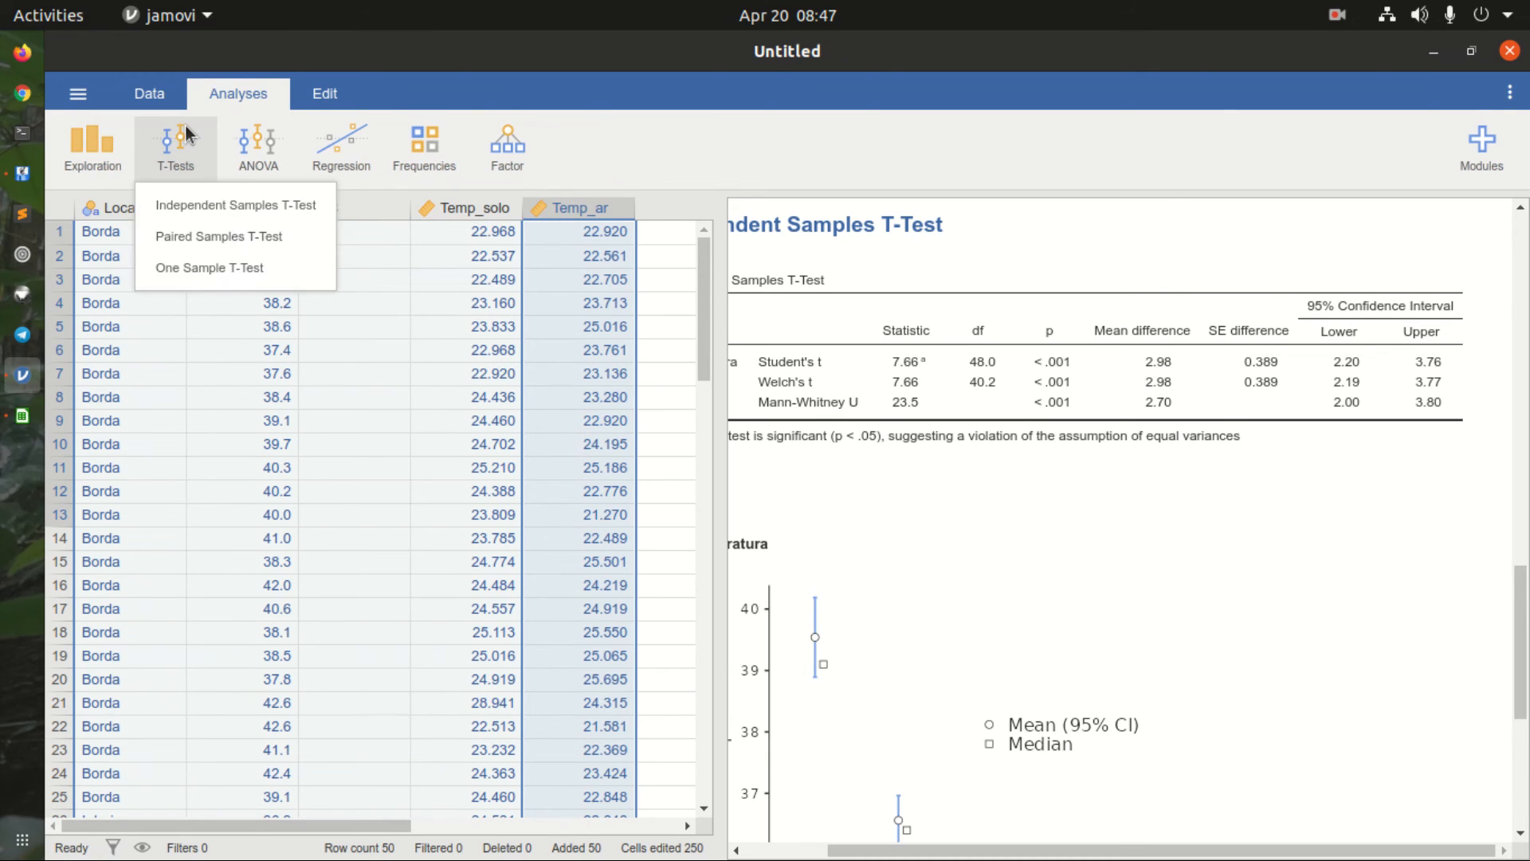
left_click(303, 238)
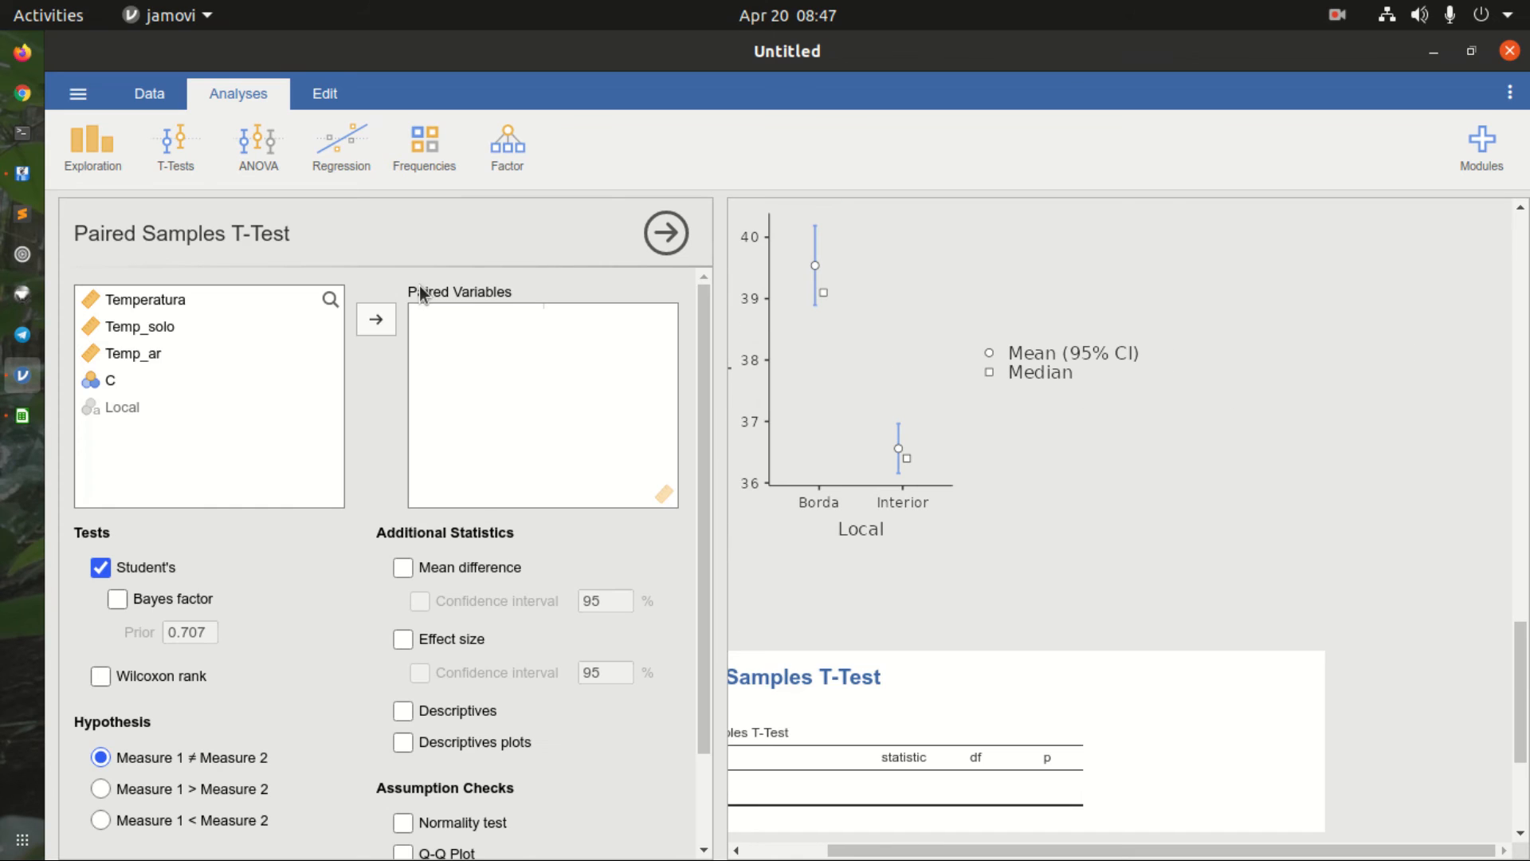
left_click(150, 323)
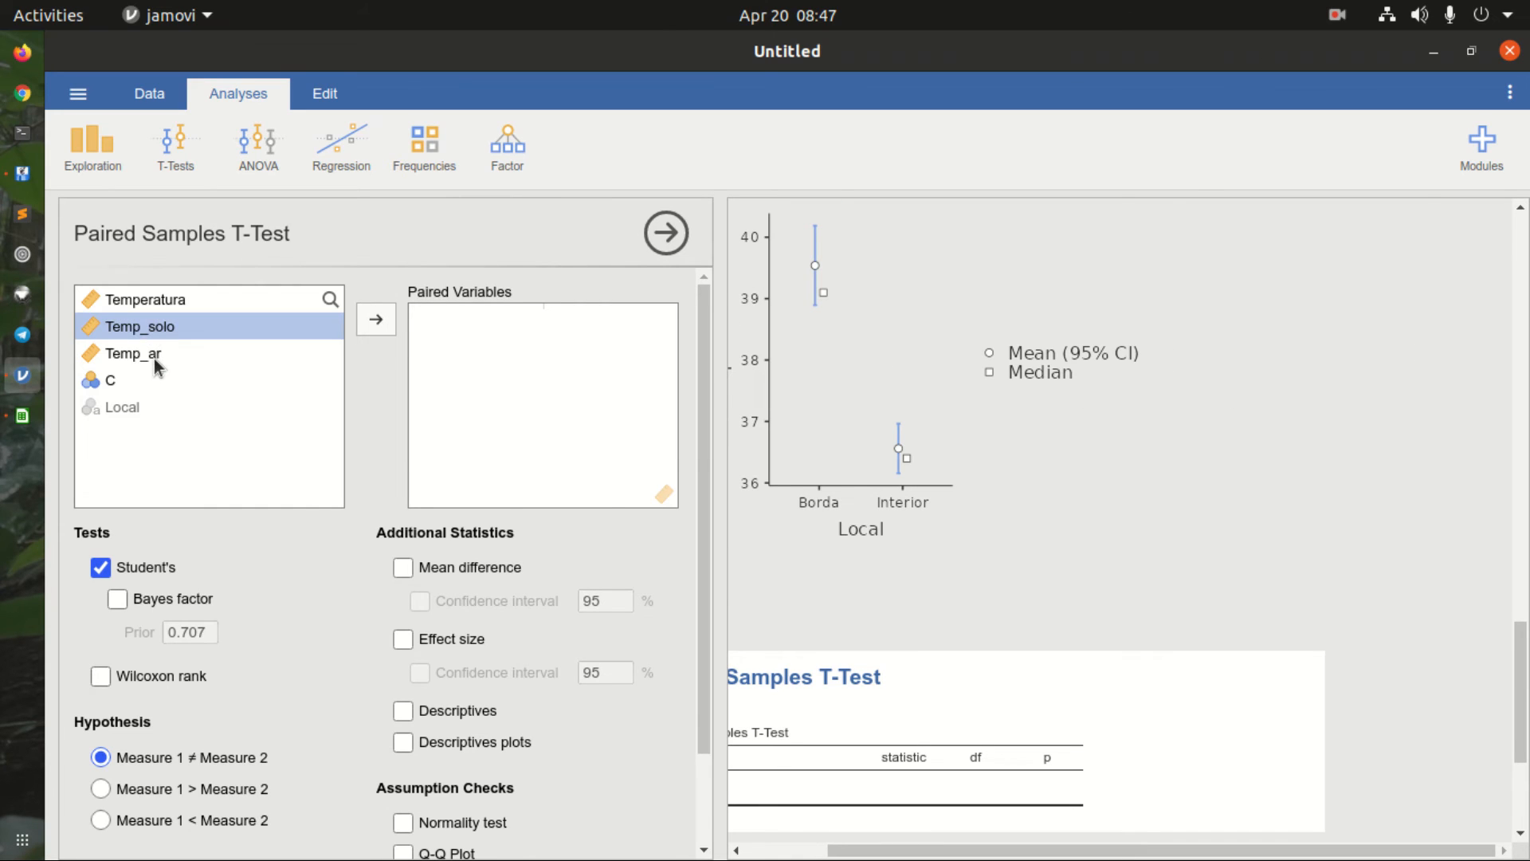
left_click(155, 357, "ctrl")
left_click(383, 321)
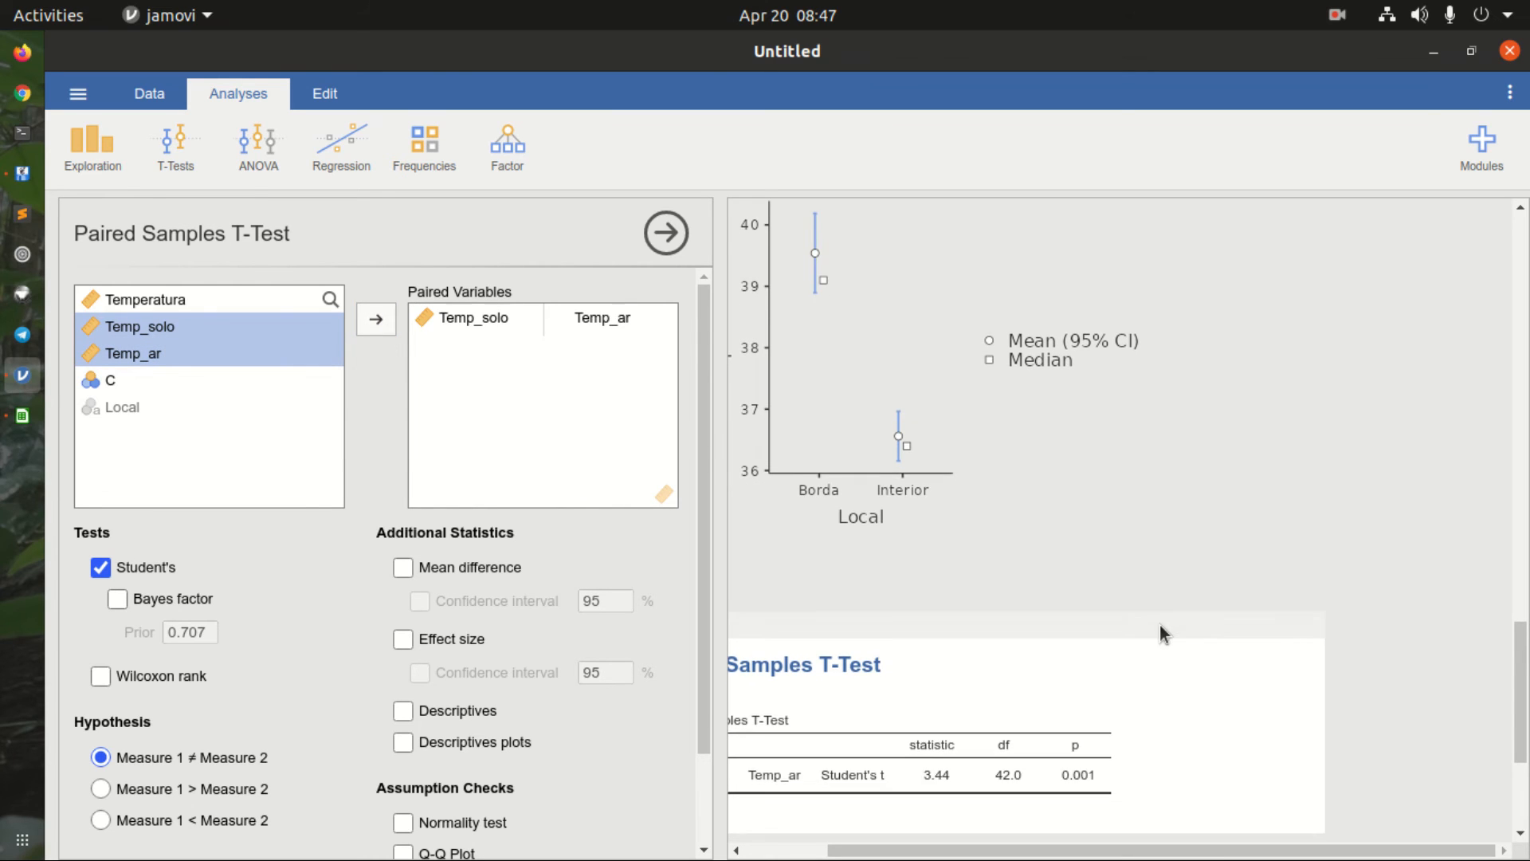
scroll(1159, 630, "down", 5)
left_click_drag(886, 850, 789, 850)
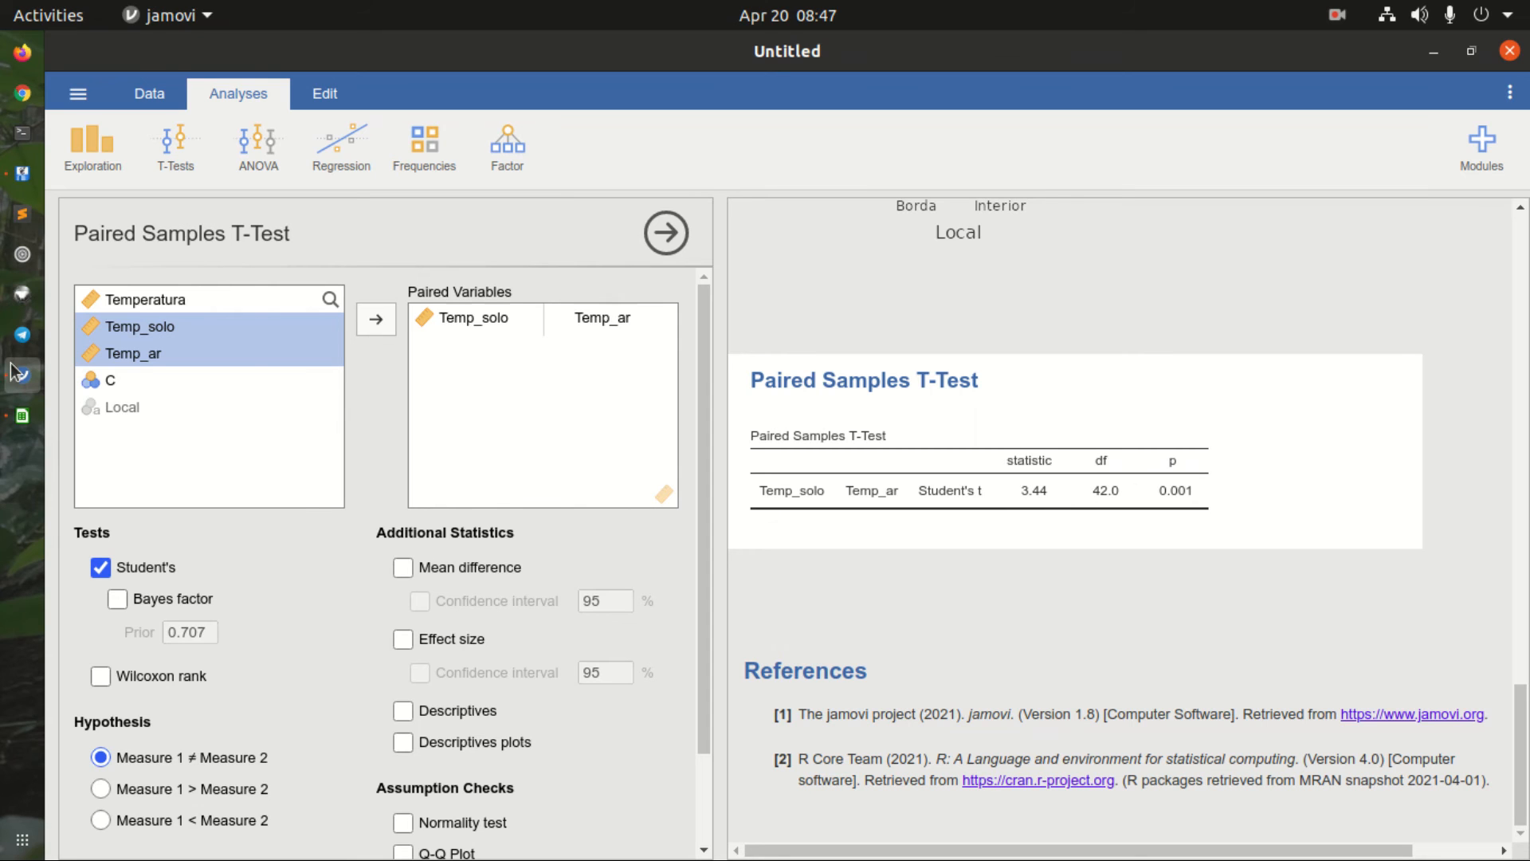
Step: Check the last Temp_solo and Temp_ar rows in the data, and add a second Paired Samples T-Test on the same pair
left_click(160, 94)
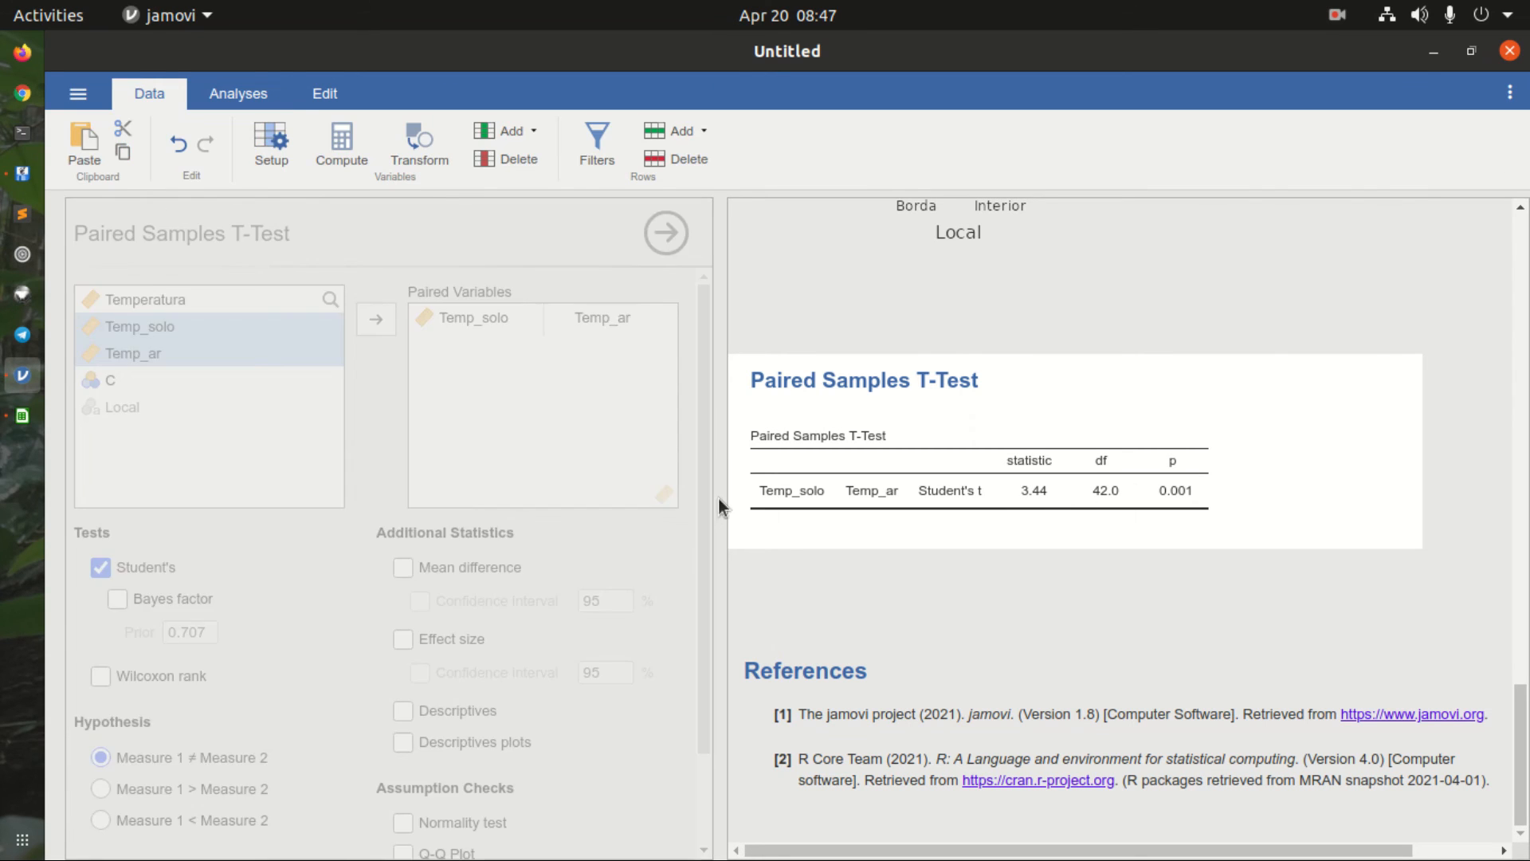
scroll(539, 537, "down", 8)
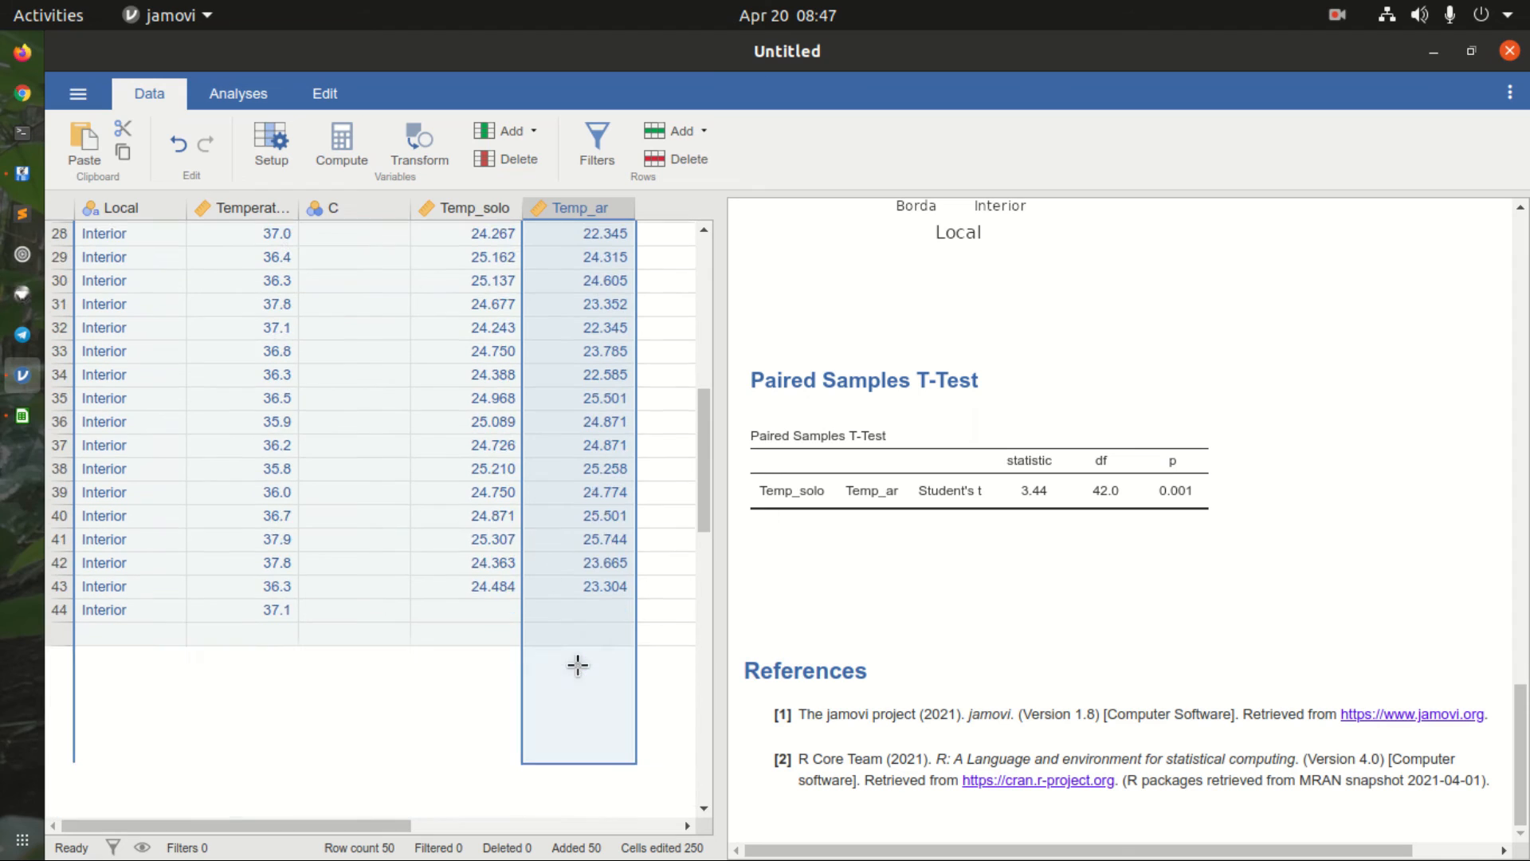
left_click(485, 503)
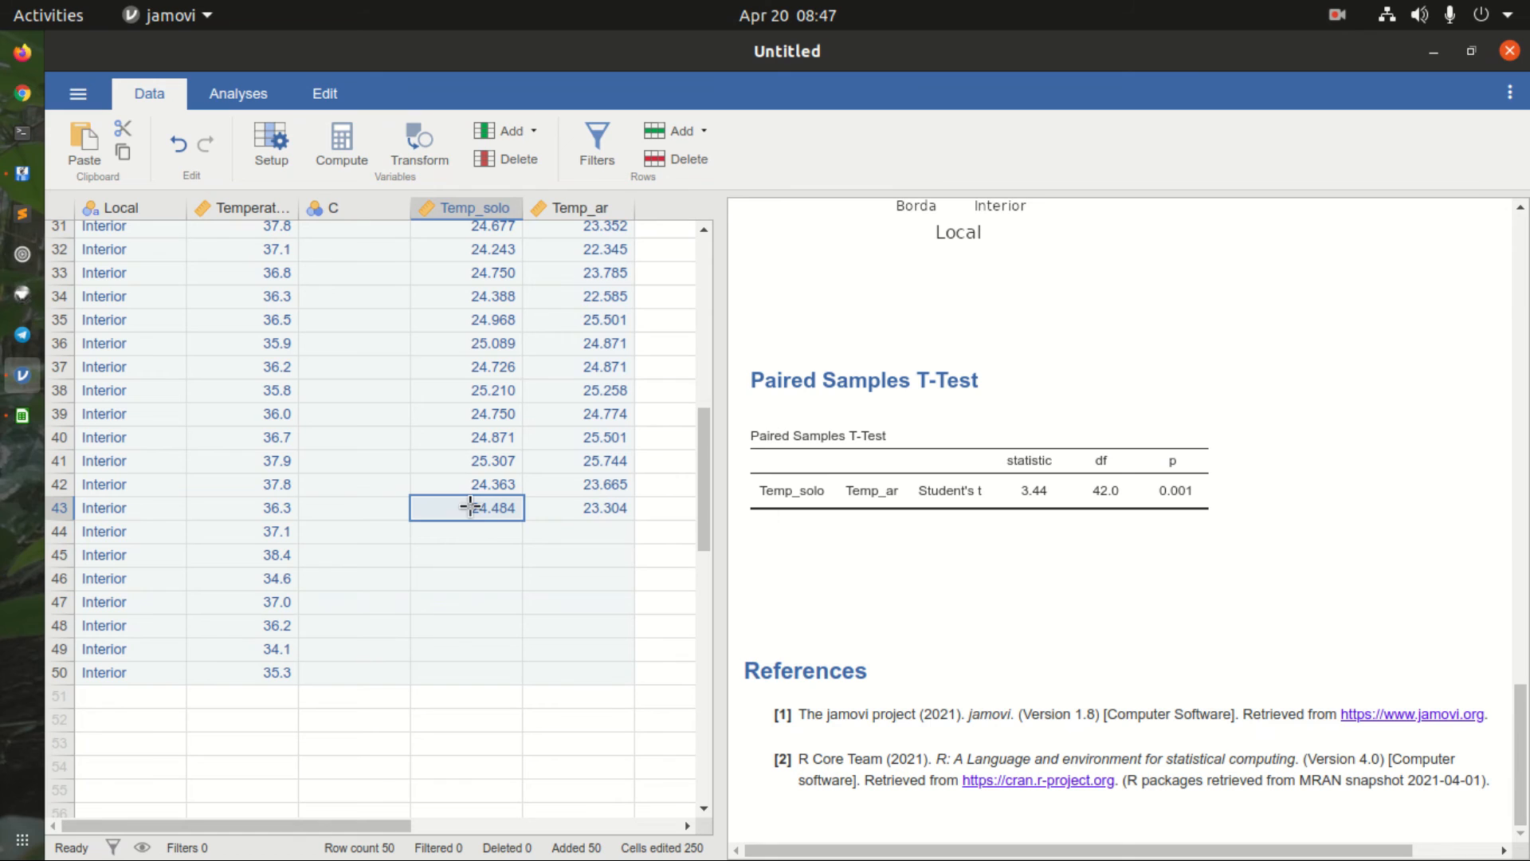
scroll(603, 507, "up", 10)
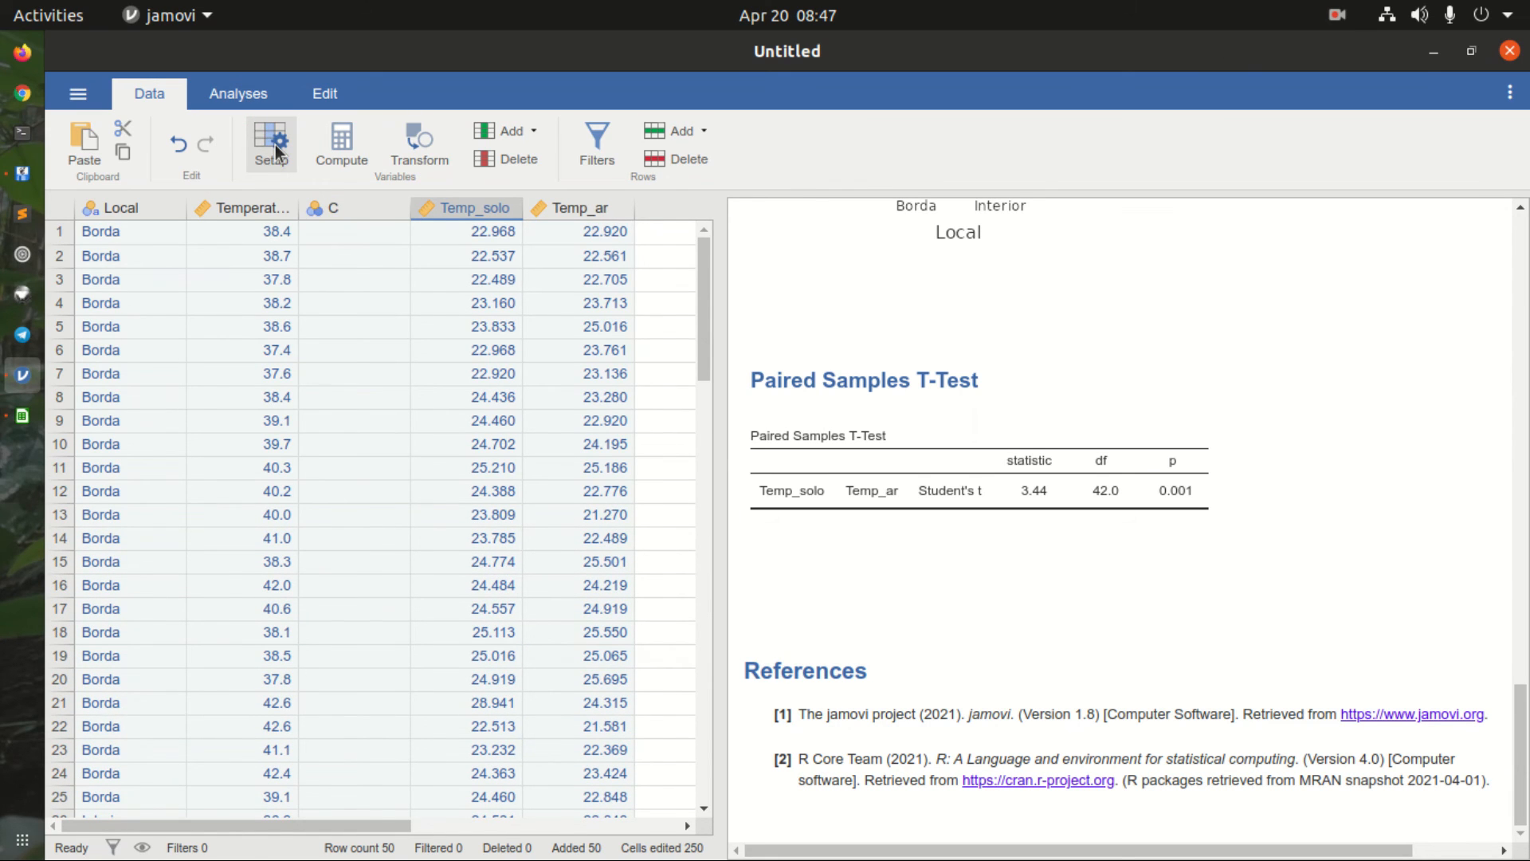
left_click(237, 94)
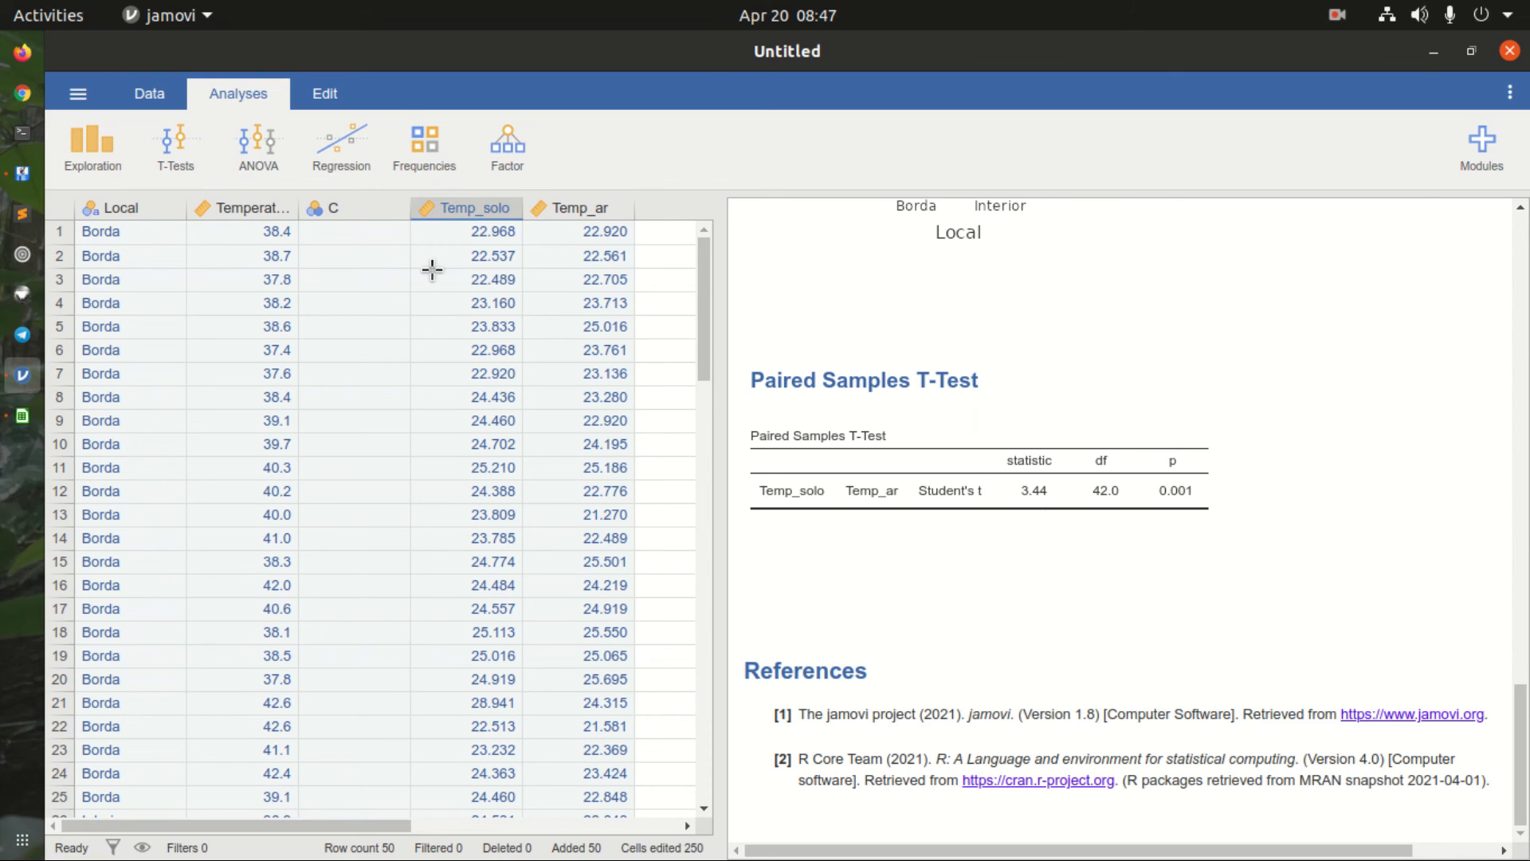
left_click(169, 152)
left_click(213, 237)
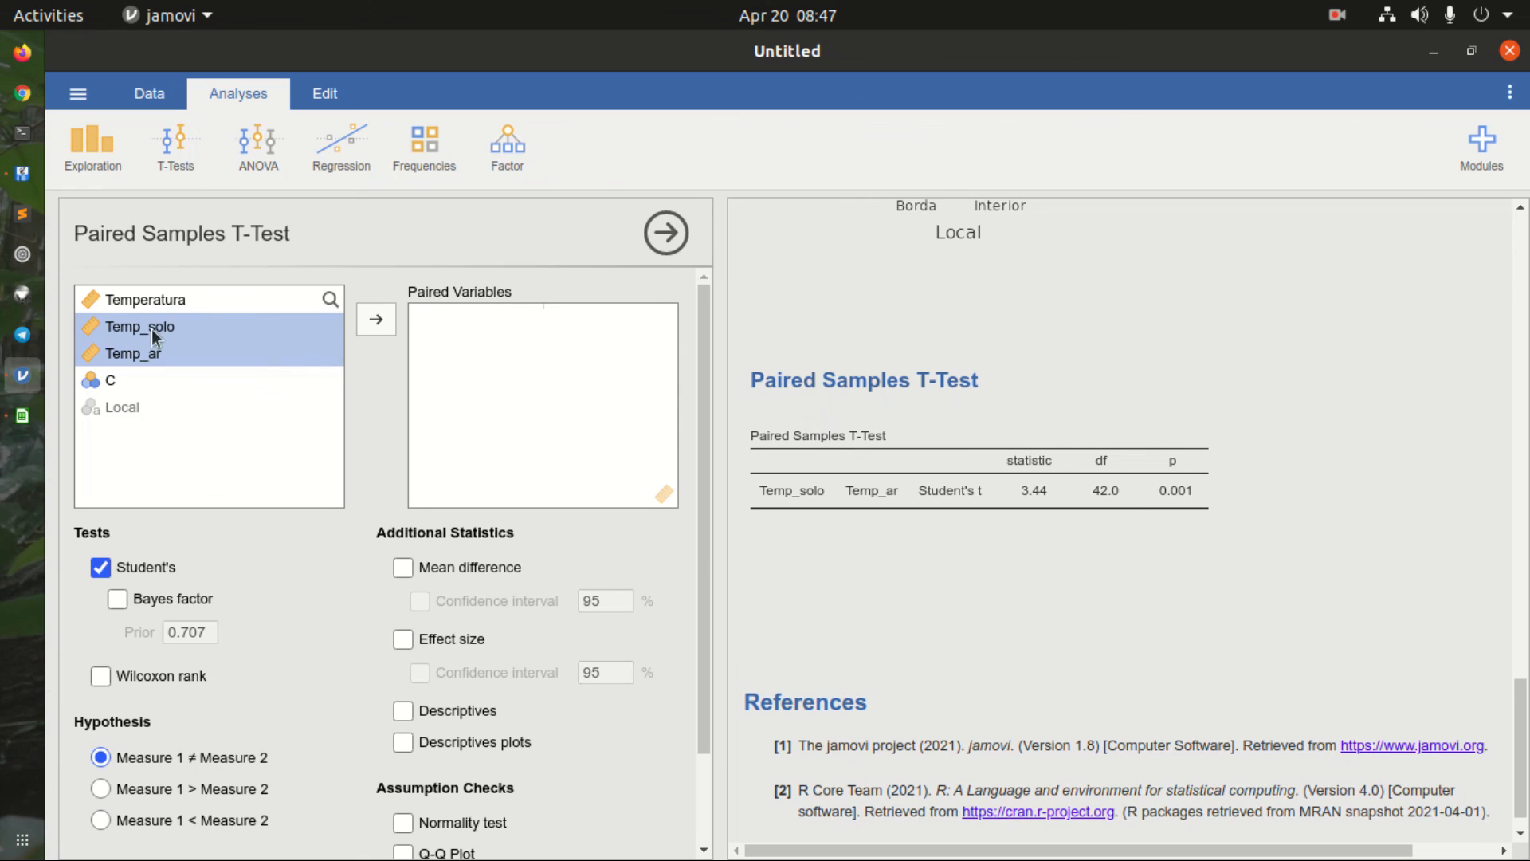
left_click(370, 323)
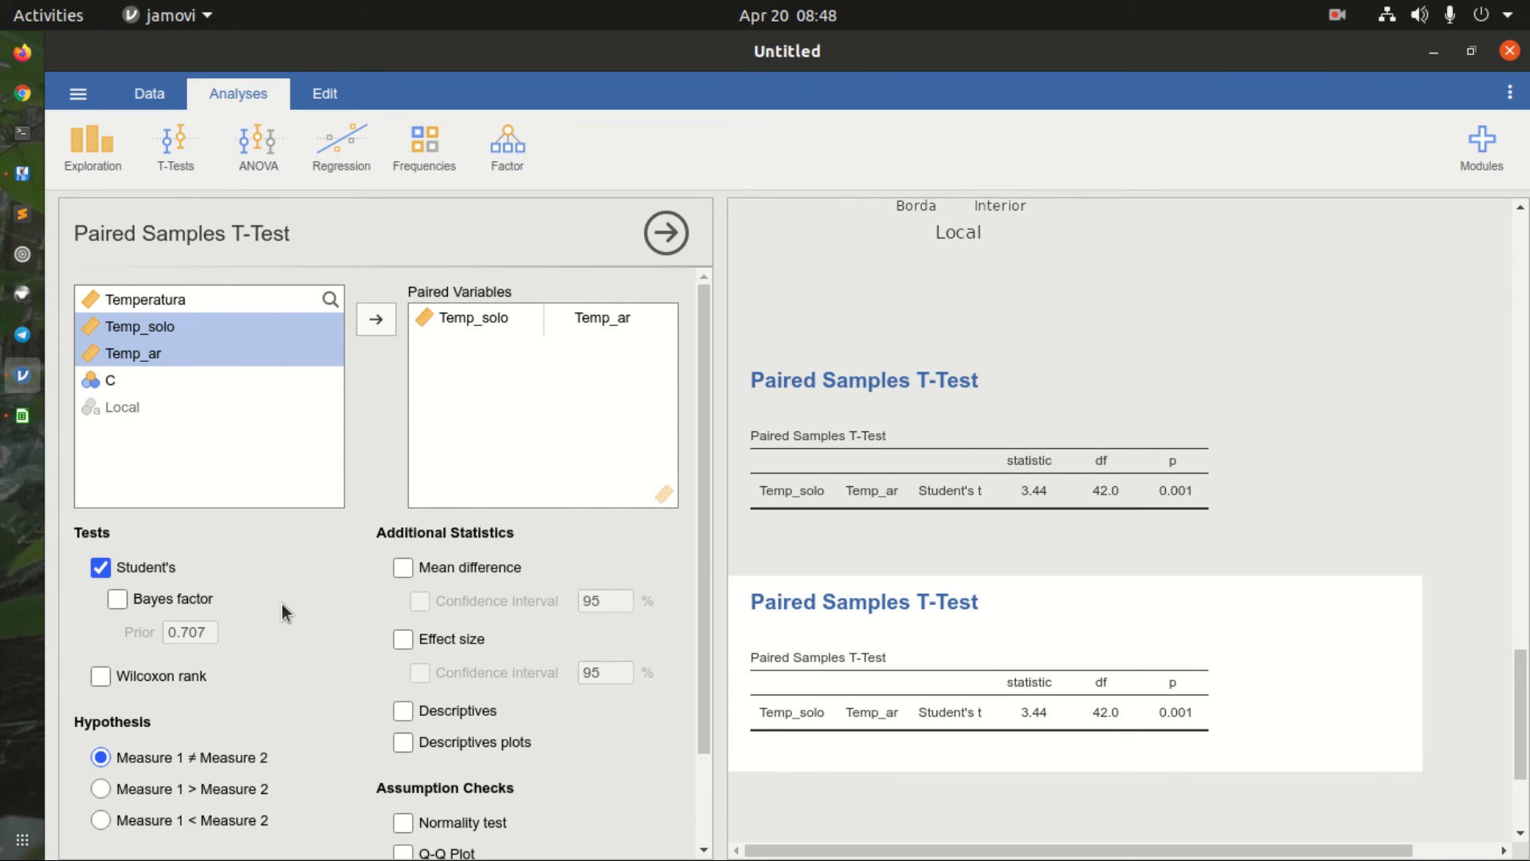
Step: Add the Wilcoxon rank test, mean difference, descriptives and descriptives plots to the second paired t-test
scroll(280, 604, "down", 3)
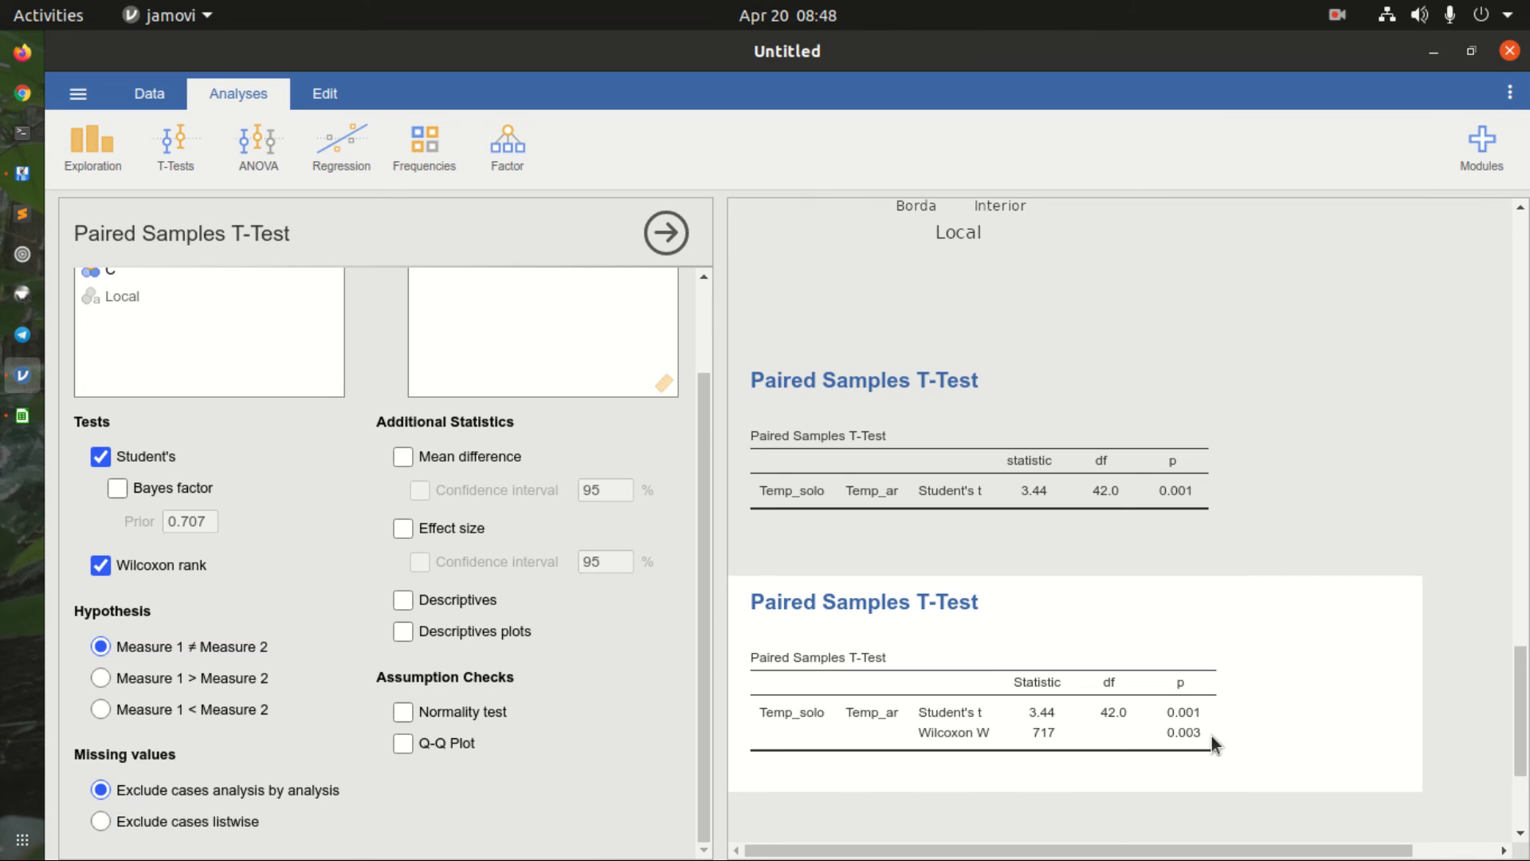
left_click(401, 461)
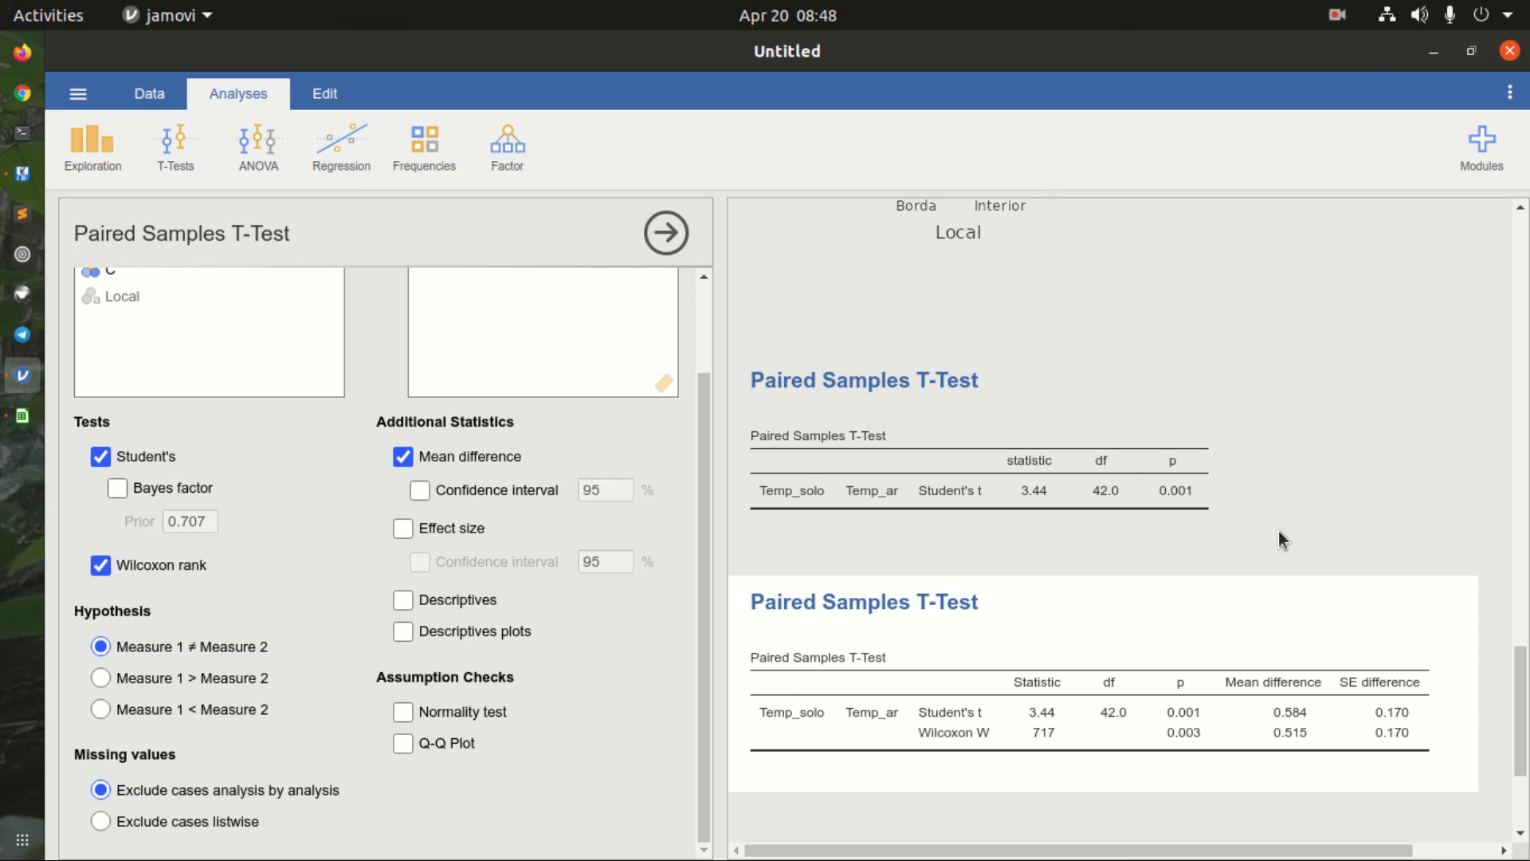
left_click(403, 600)
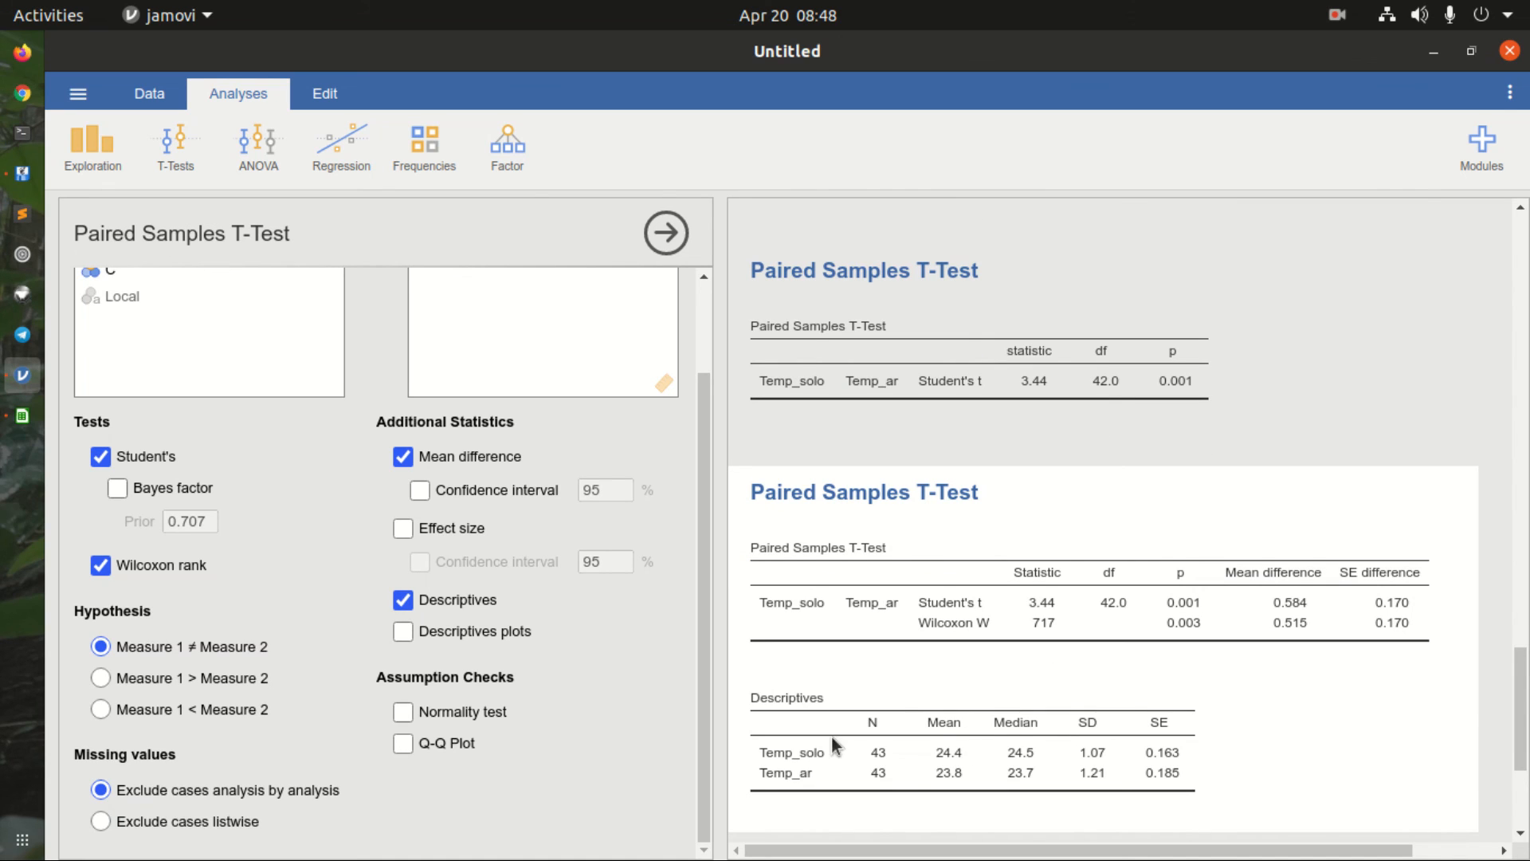
left_click(402, 632)
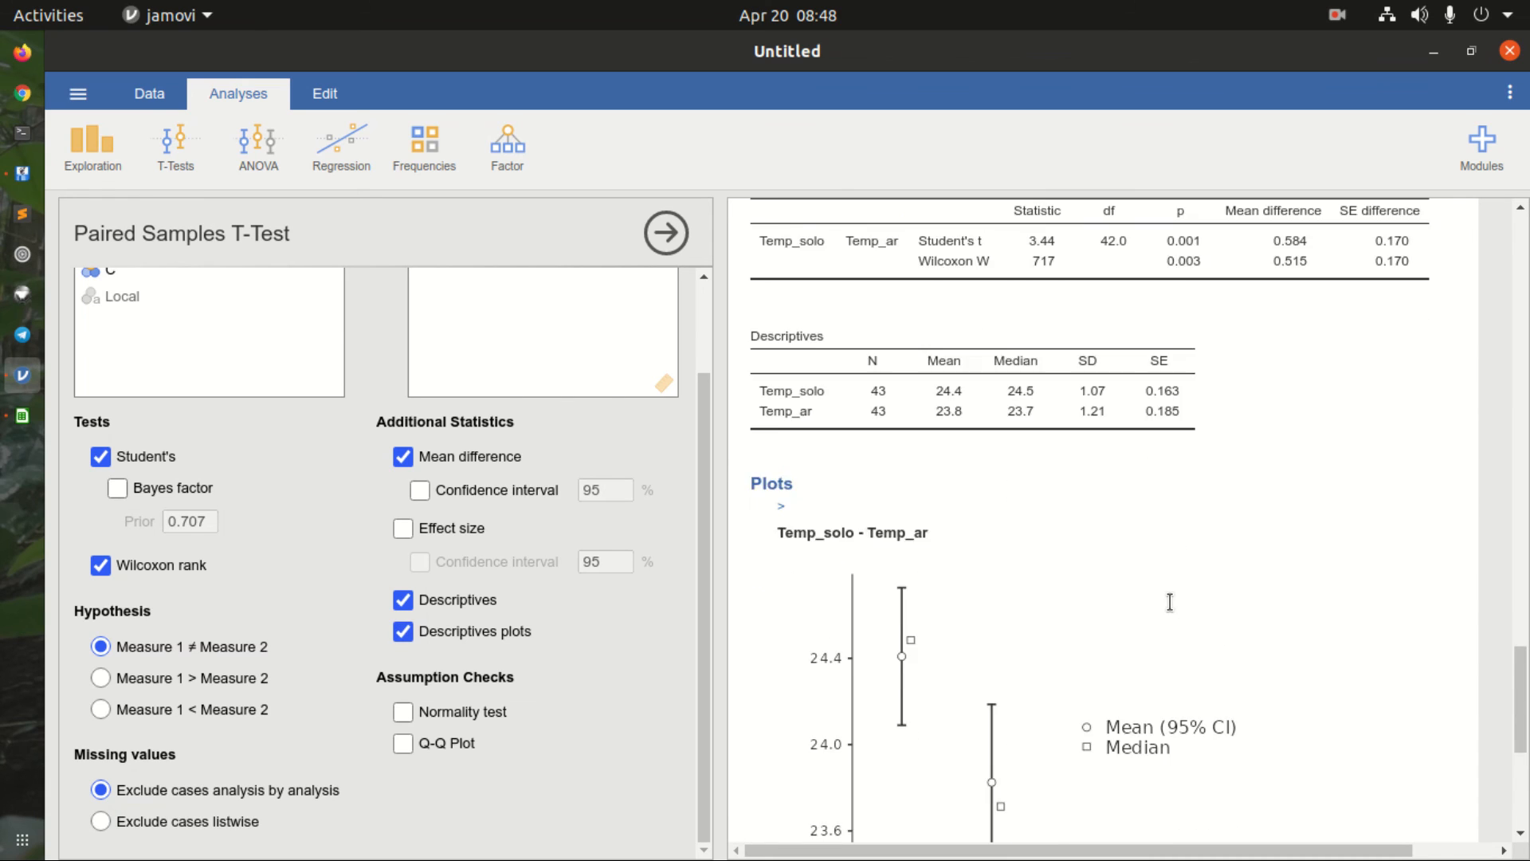
scroll(1170, 602, "down", 3)
scroll(1171, 604, "up", 2)
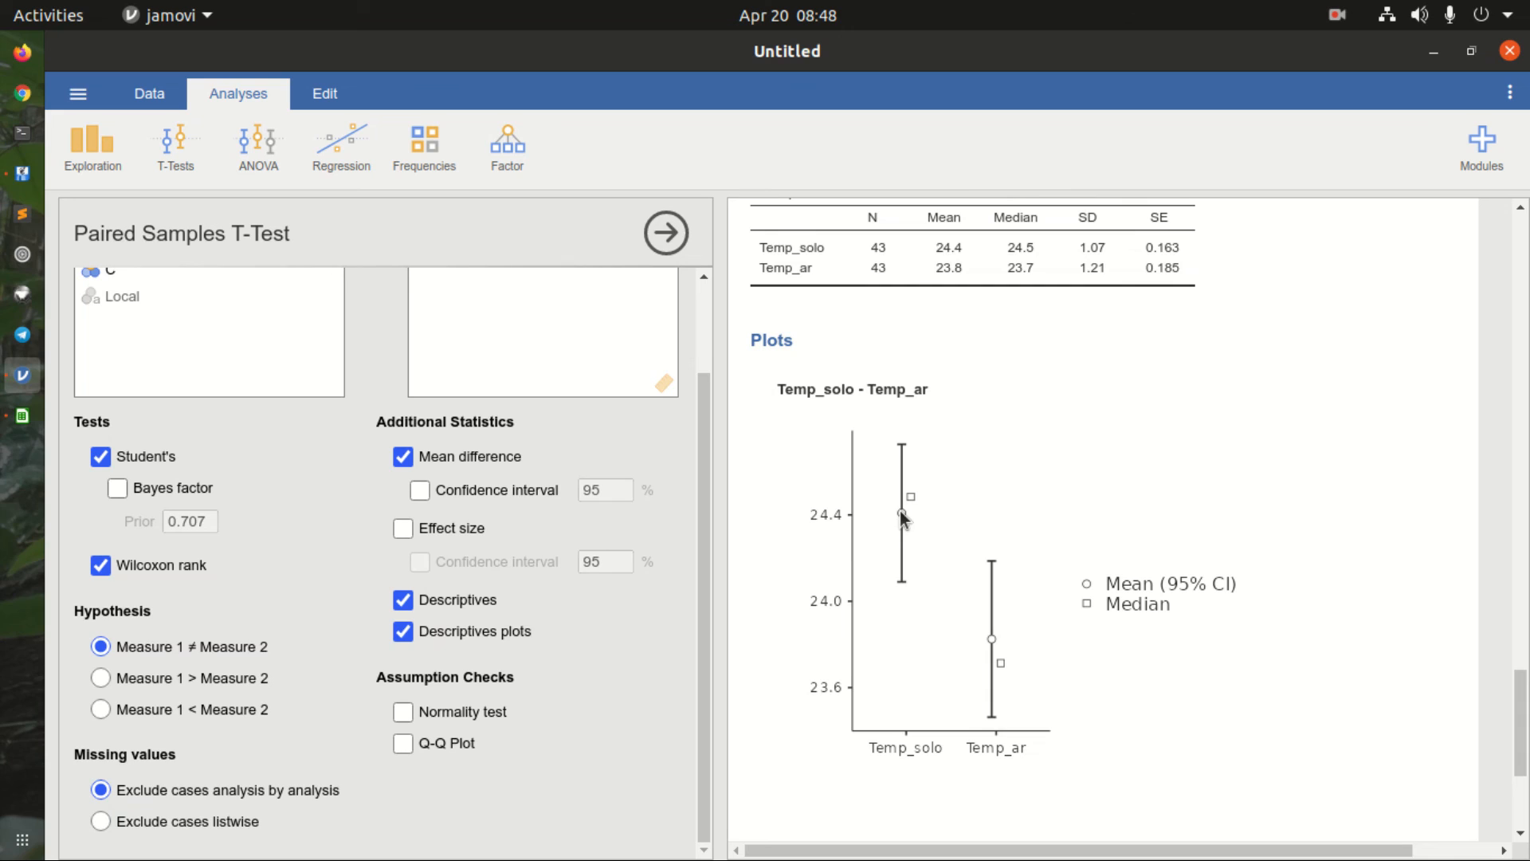
Step: Add the normality test to the paired t-test and review its table in the results
left_click(404, 712)
scroll(1164, 548, "down", 7)
scroll(1164, 548, "up", 1)
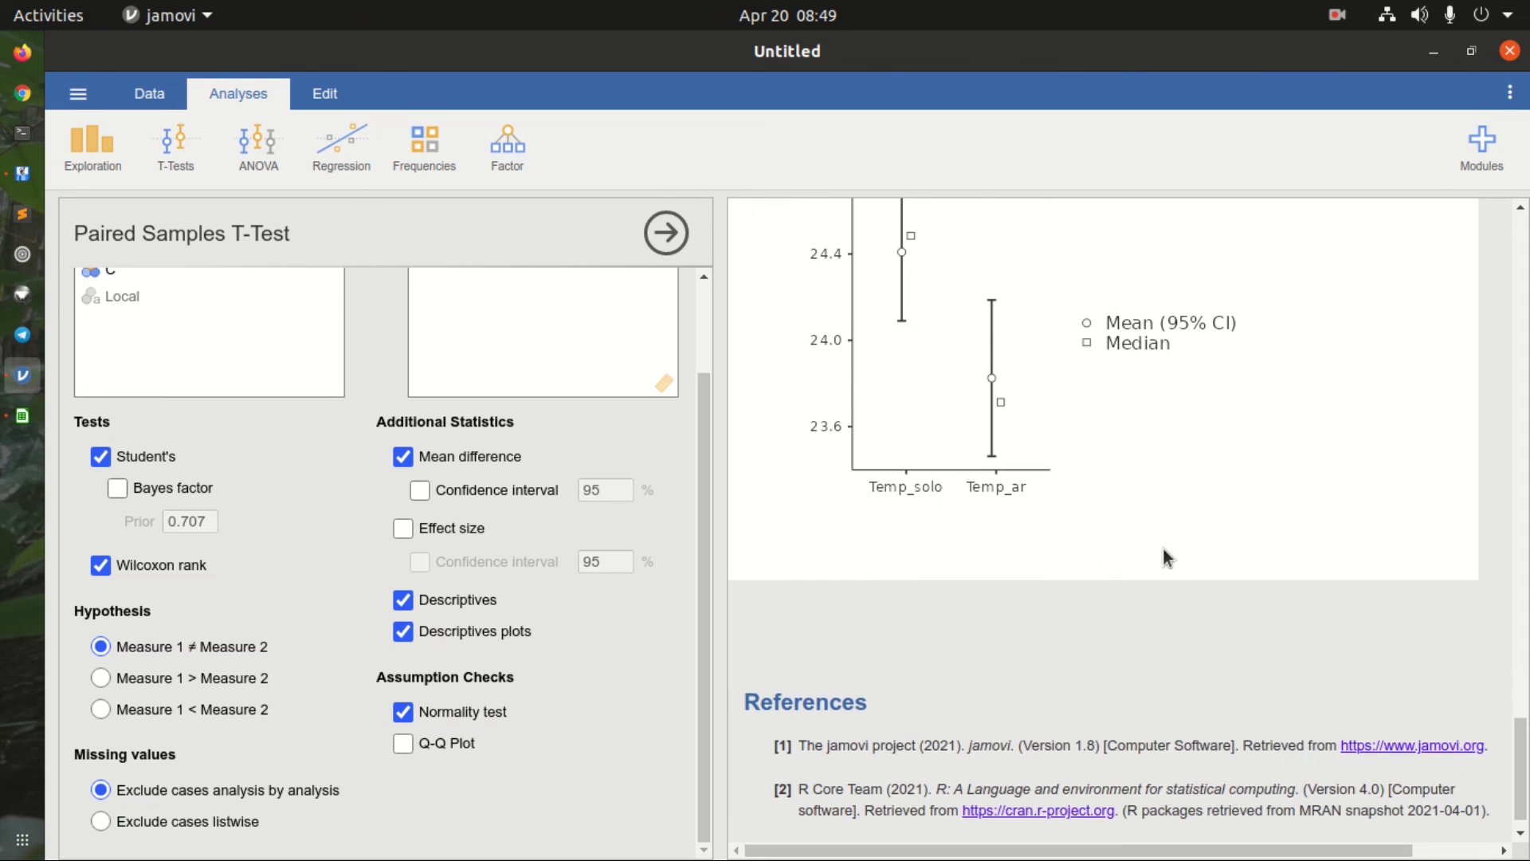
scroll(1164, 548, "up", 7)
scroll(1159, 550, "up", 1)
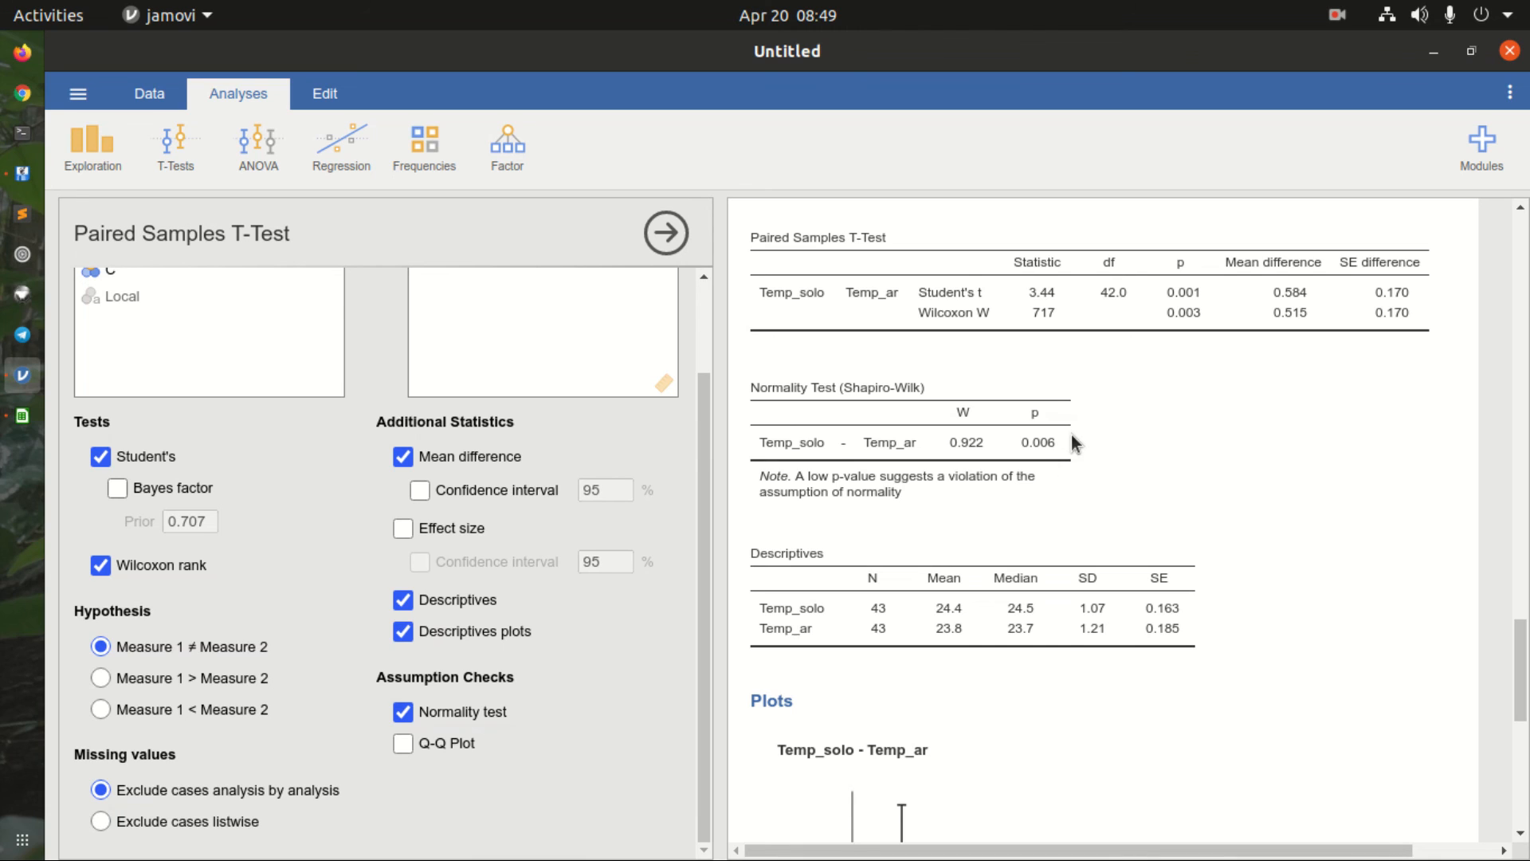
Step: Run a new Independent Samples T-Test of Temperatura grouped by Local, adding Welch's test and the normality test
left_click(196, 160)
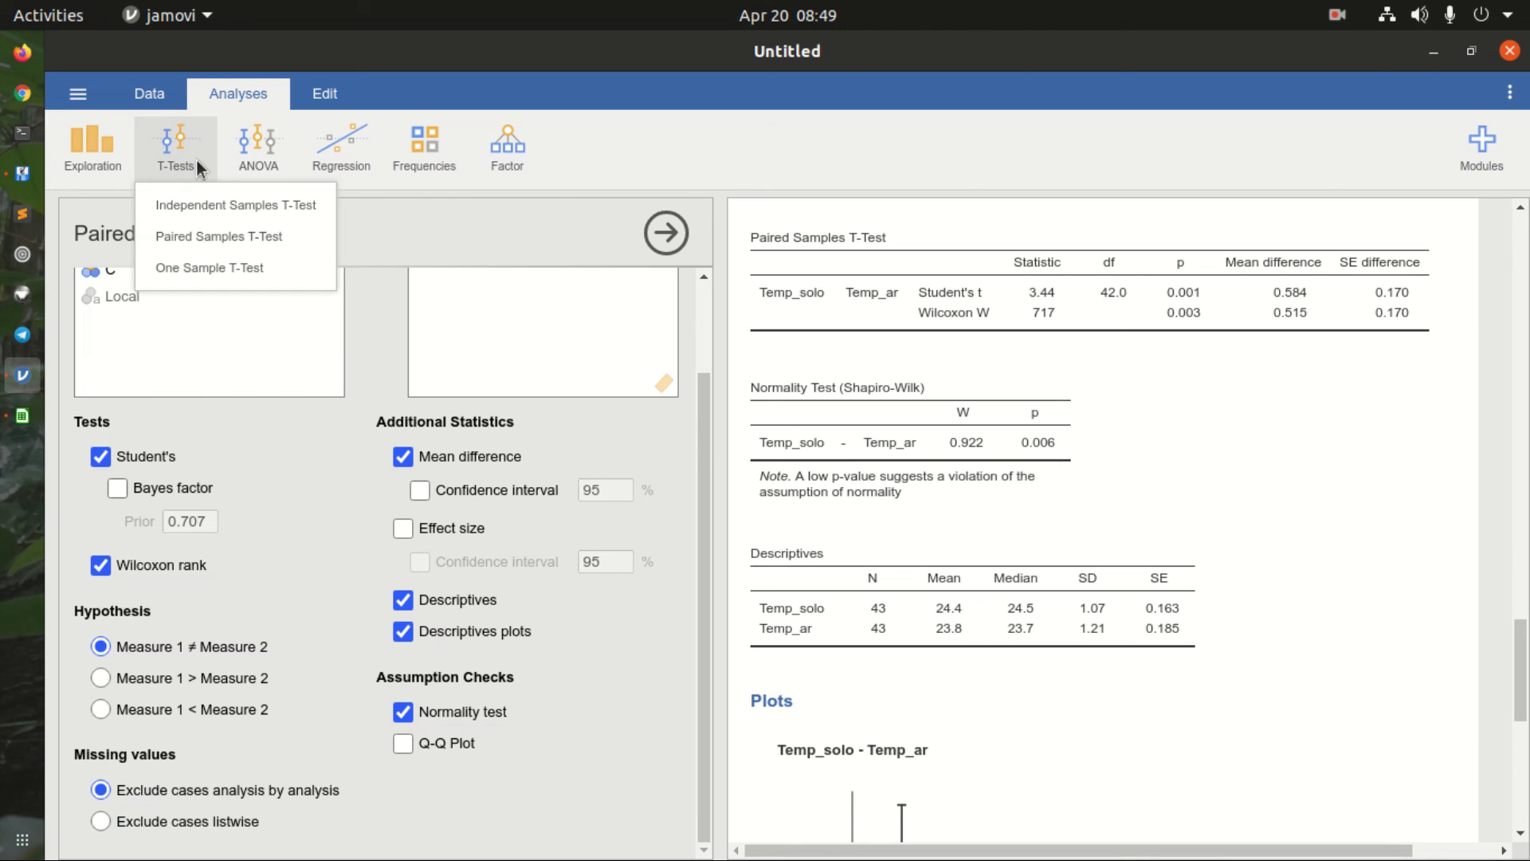
left_click(226, 207)
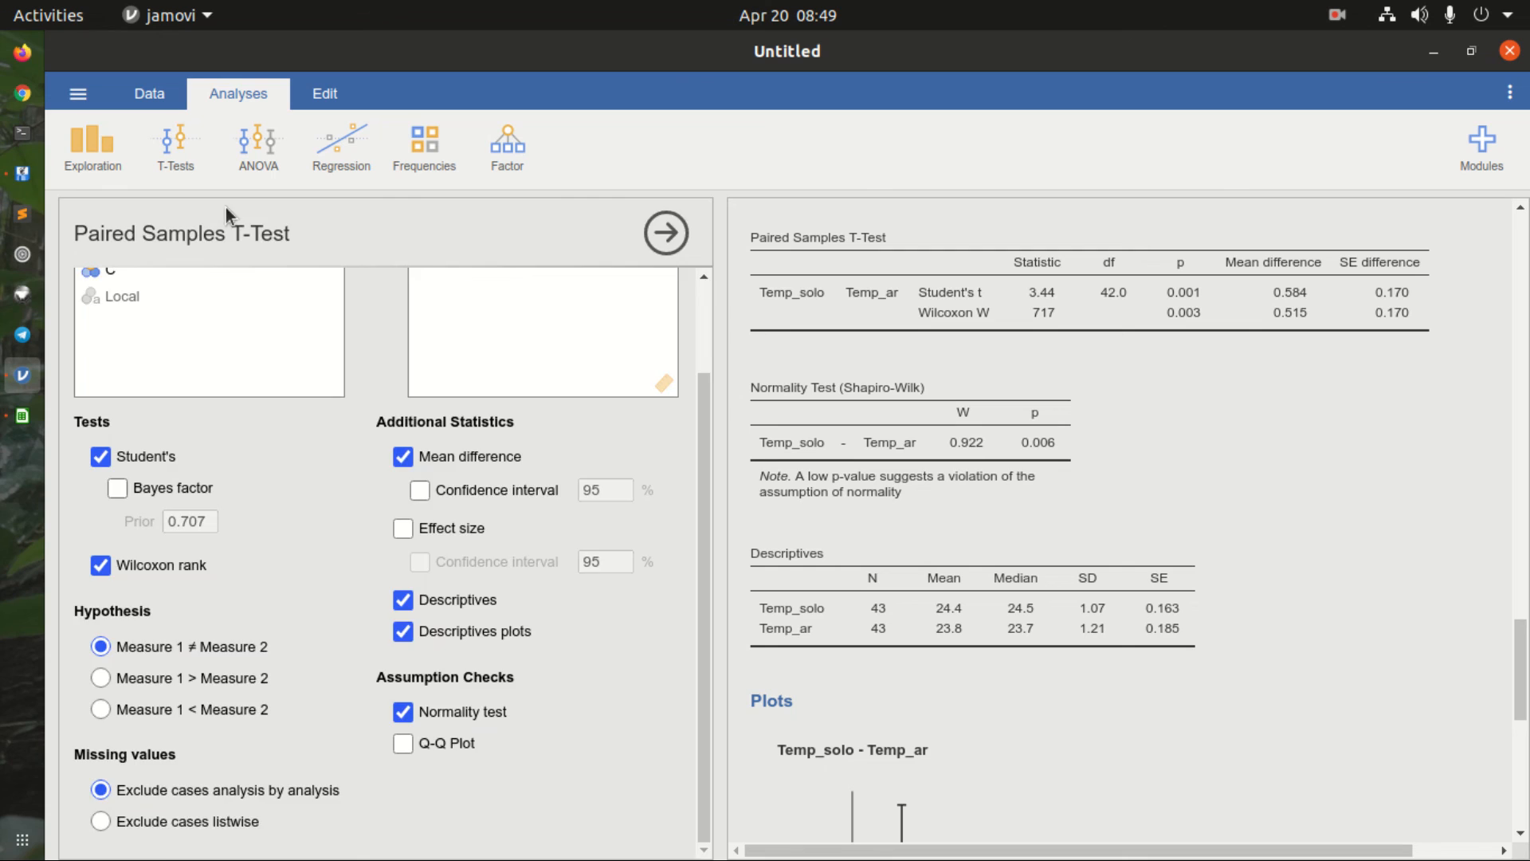
left_click(140, 327)
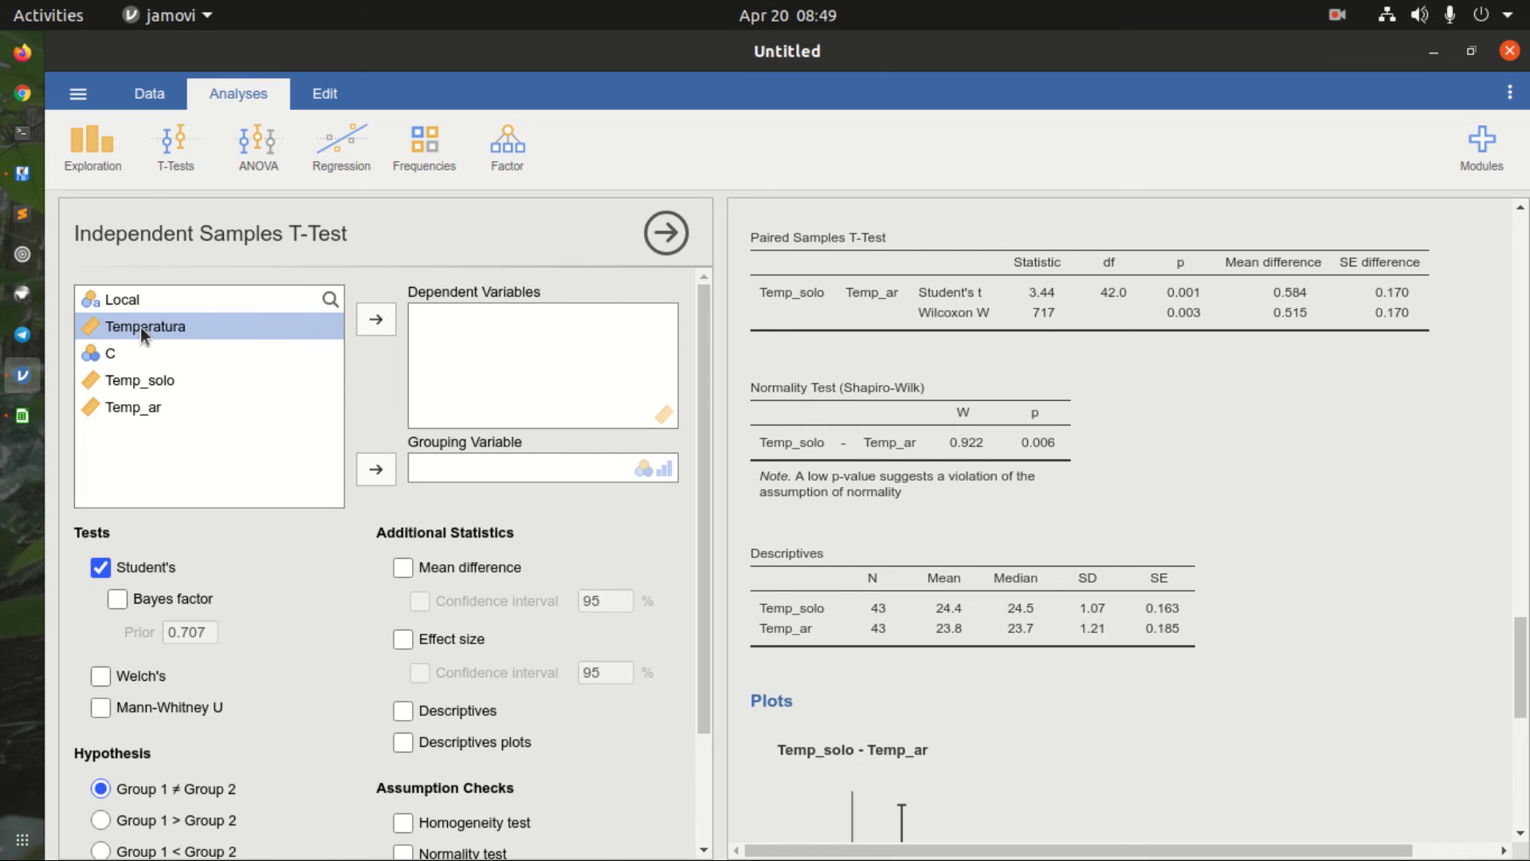
scroll(594, 745, "down", 3)
scroll(590, 743, "up", 3)
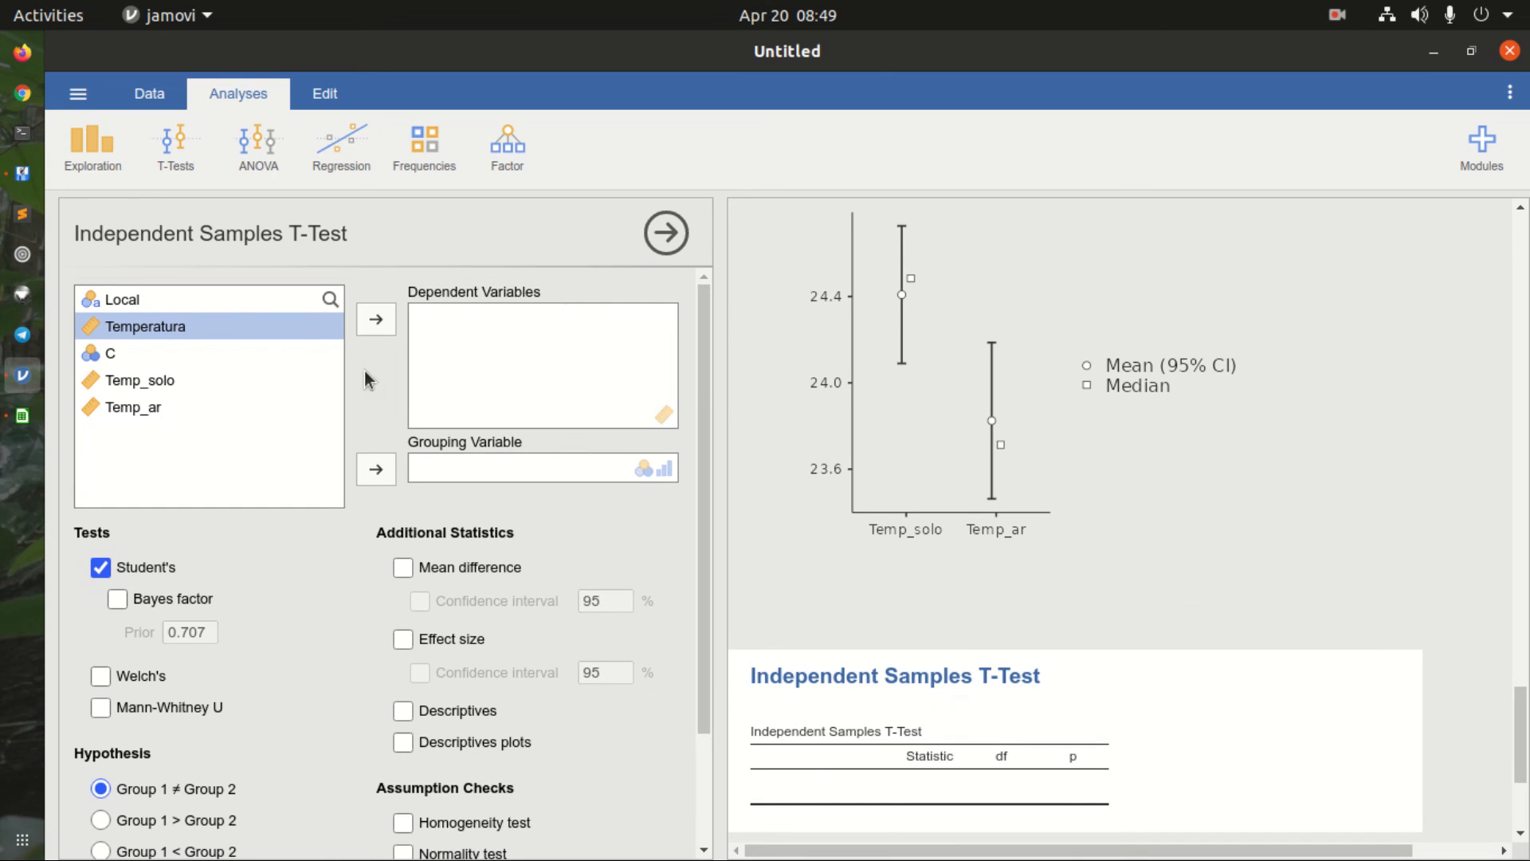
left_click(377, 320)
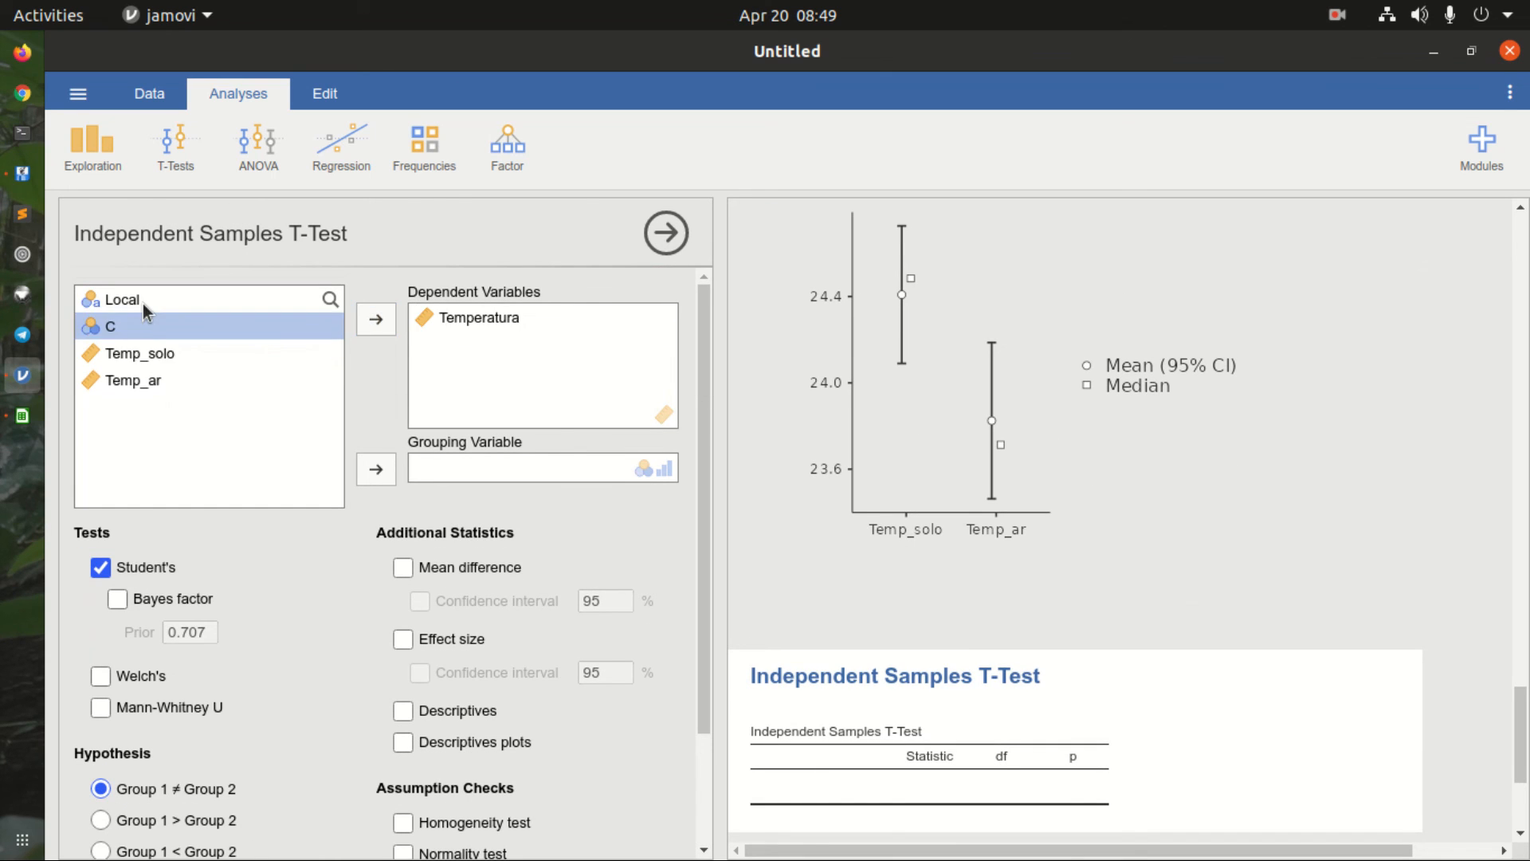
left_click(120, 300)
left_click(376, 469)
scroll(588, 676, "down", 3)
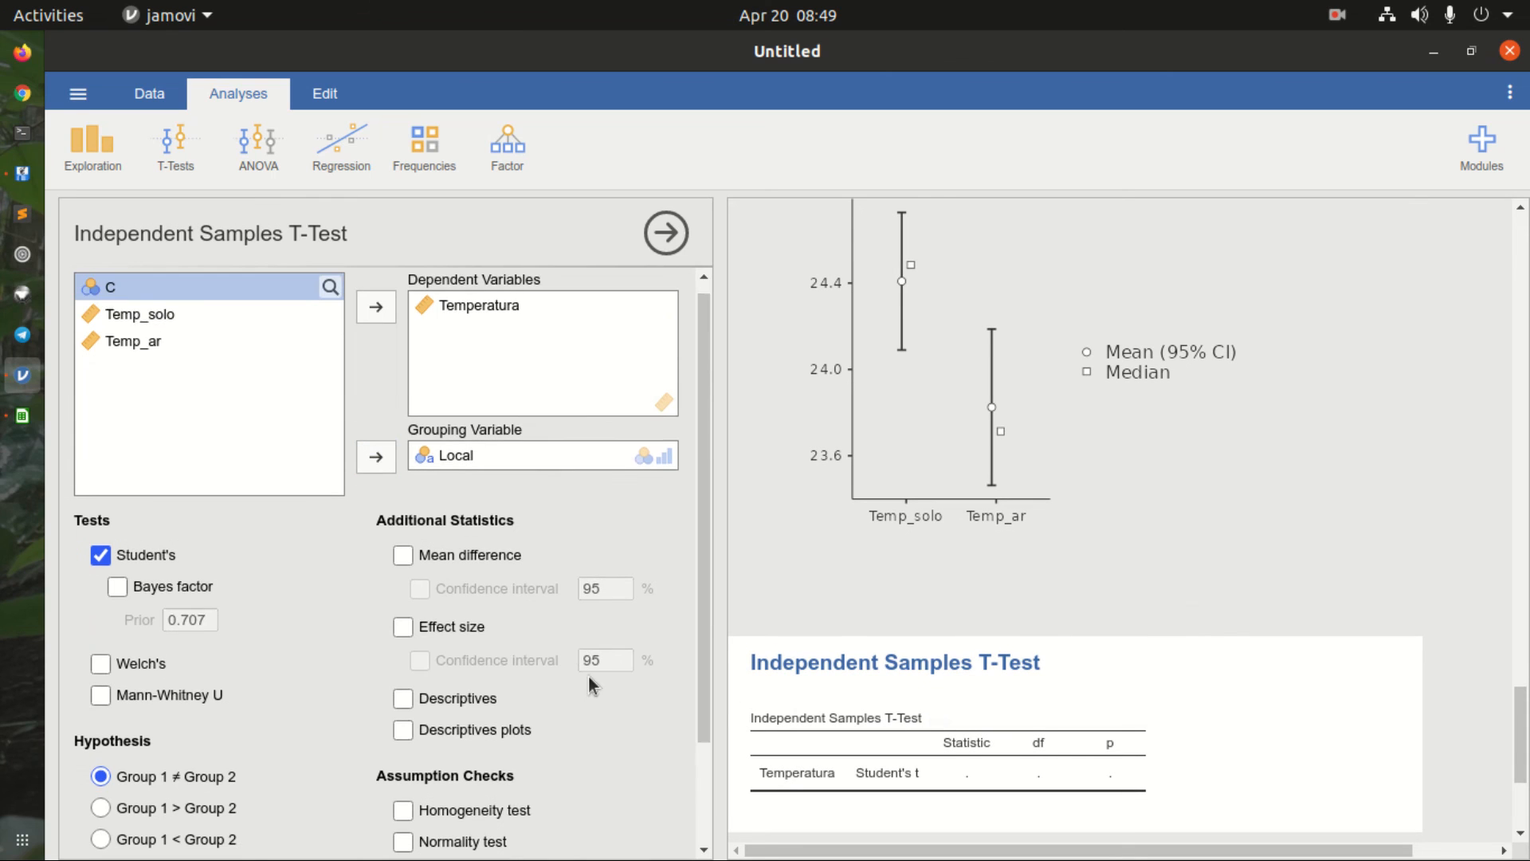
left_click(404, 711)
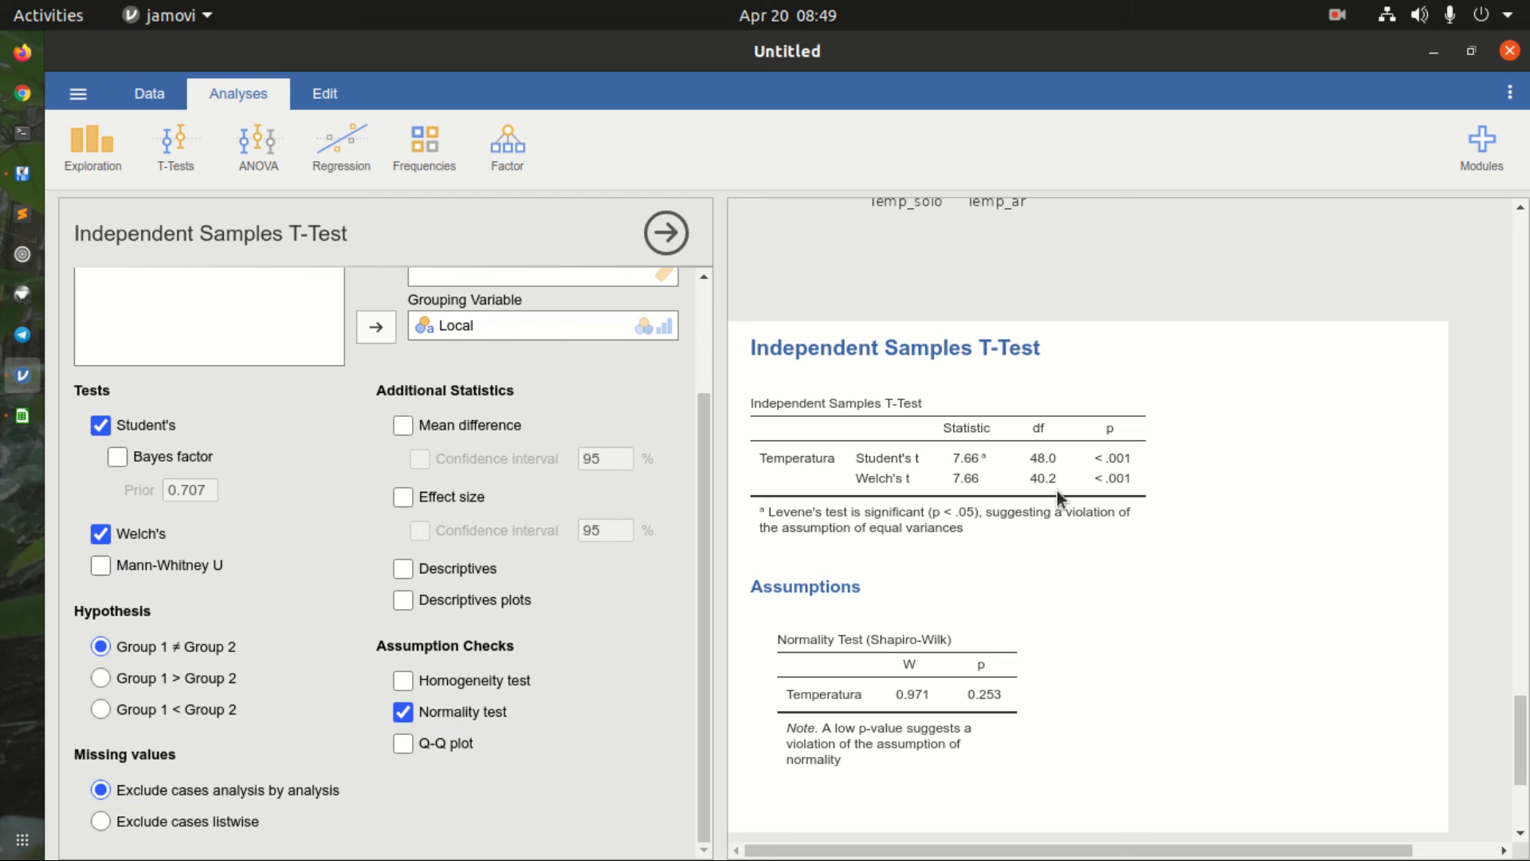
Step: Run a One-Way ANOVA with Temperatura as dependent variable and Local as grouping variable, keeping Welch's unequal variances
left_click(266, 150)
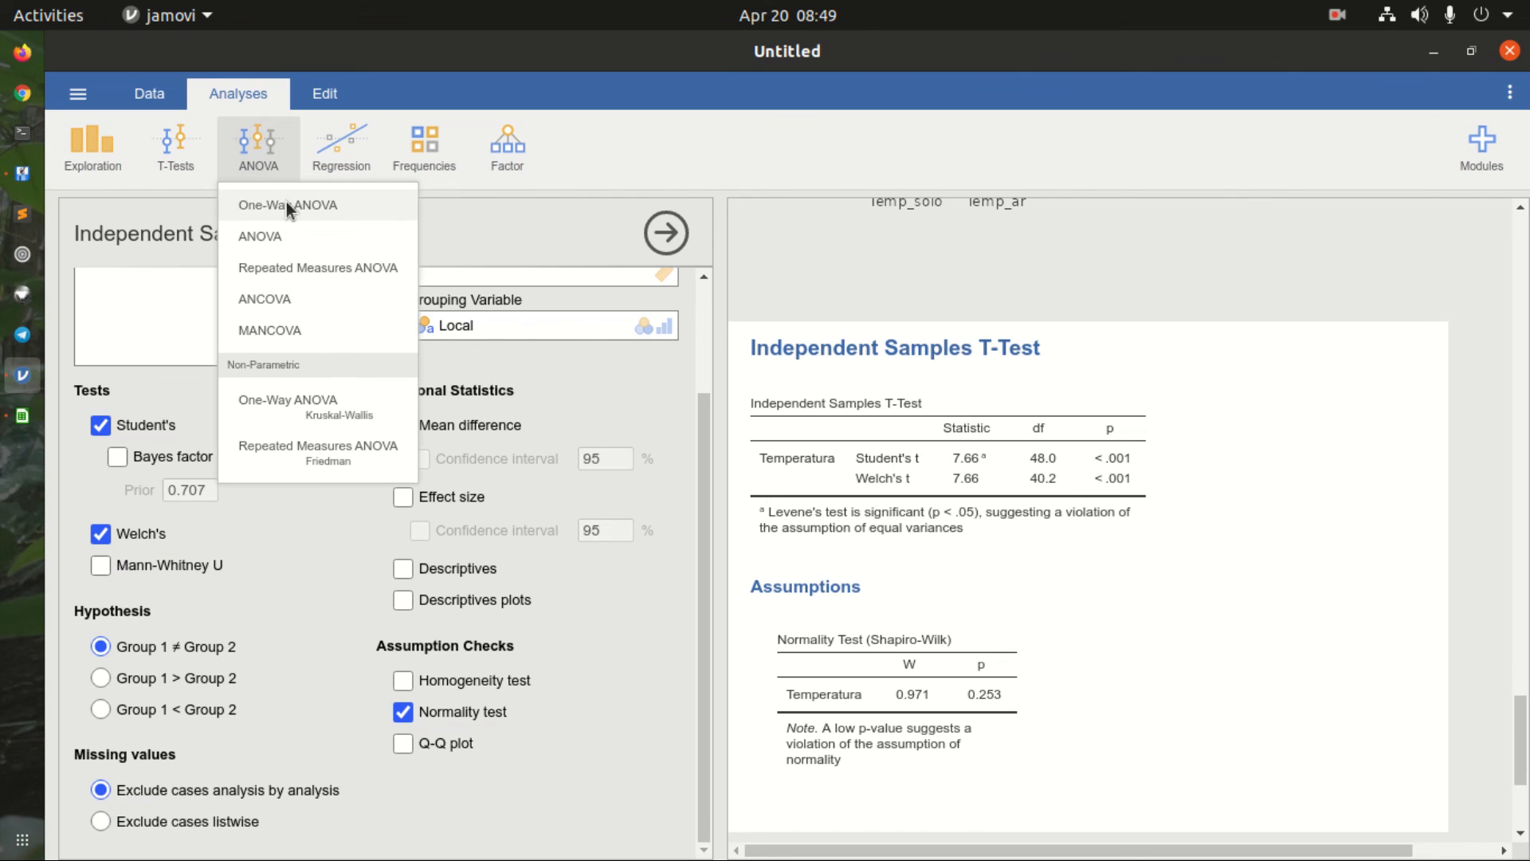
left_click(285, 204)
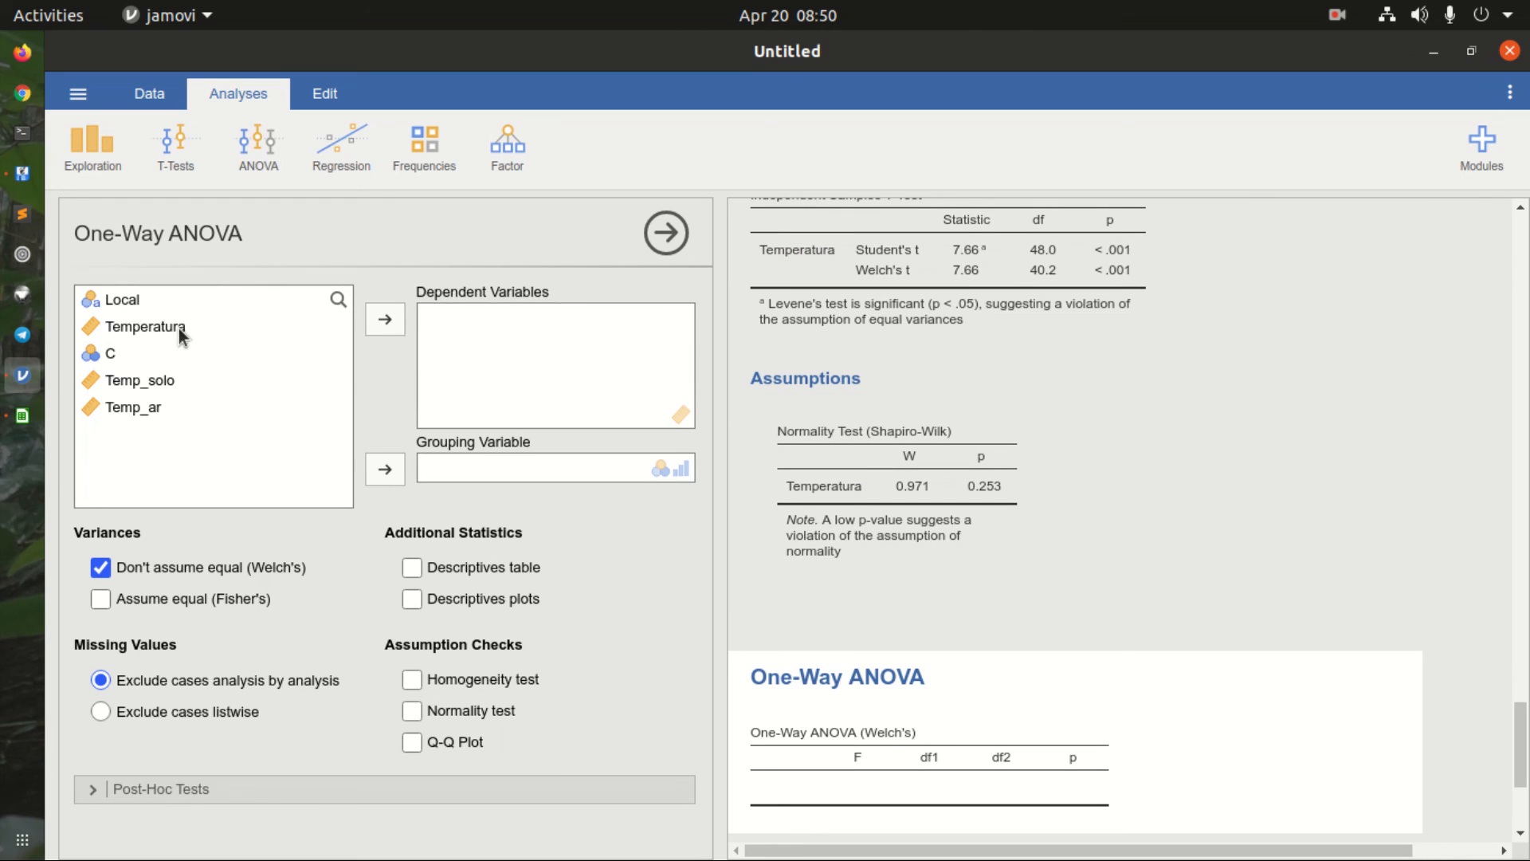
left_click(178, 328)
left_click(385, 320)
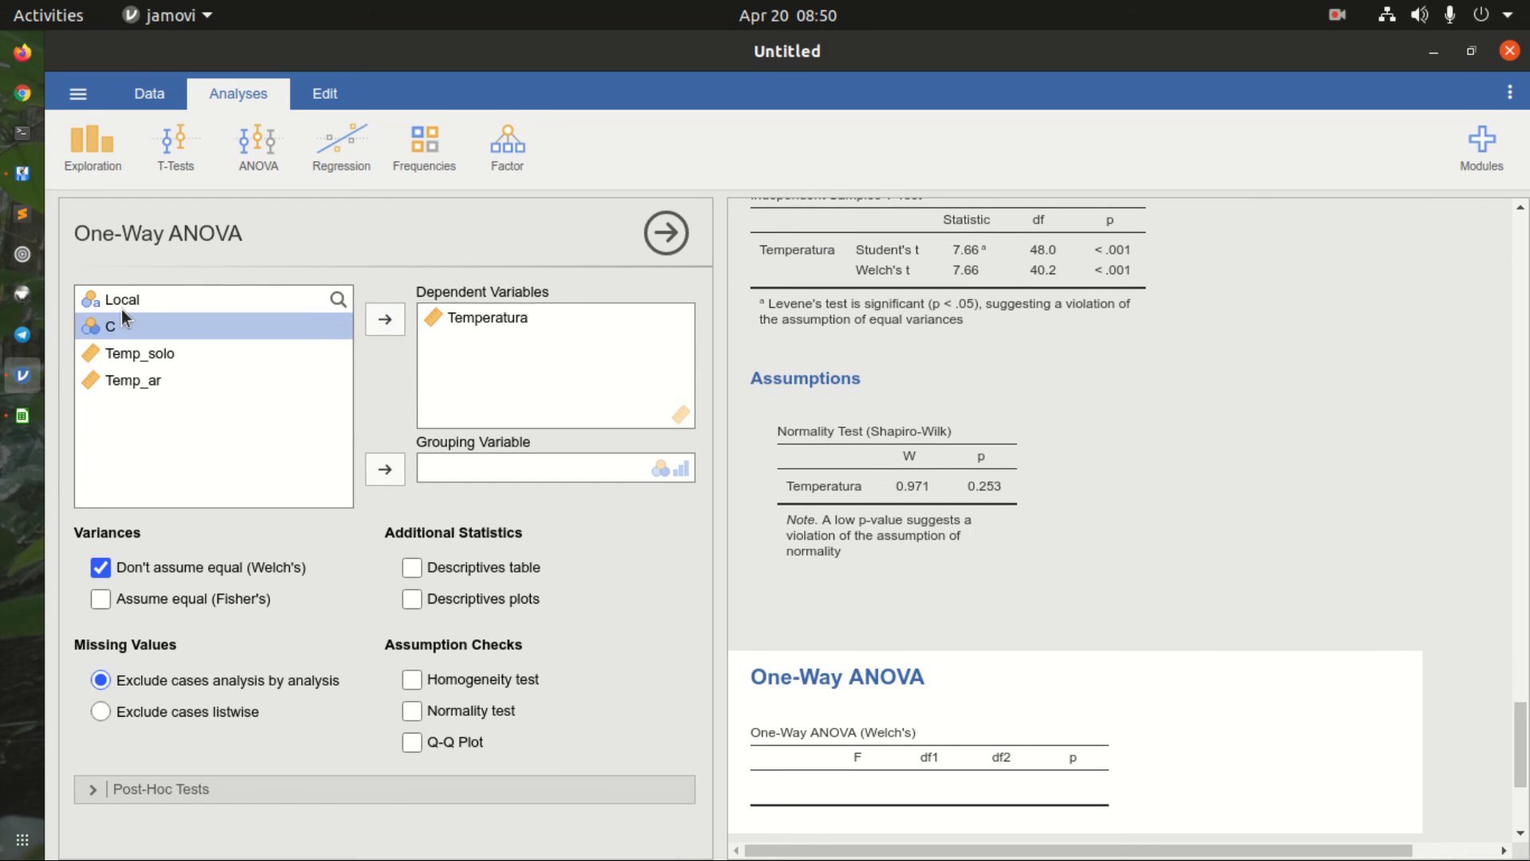
left_click(122, 308)
left_click(387, 476)
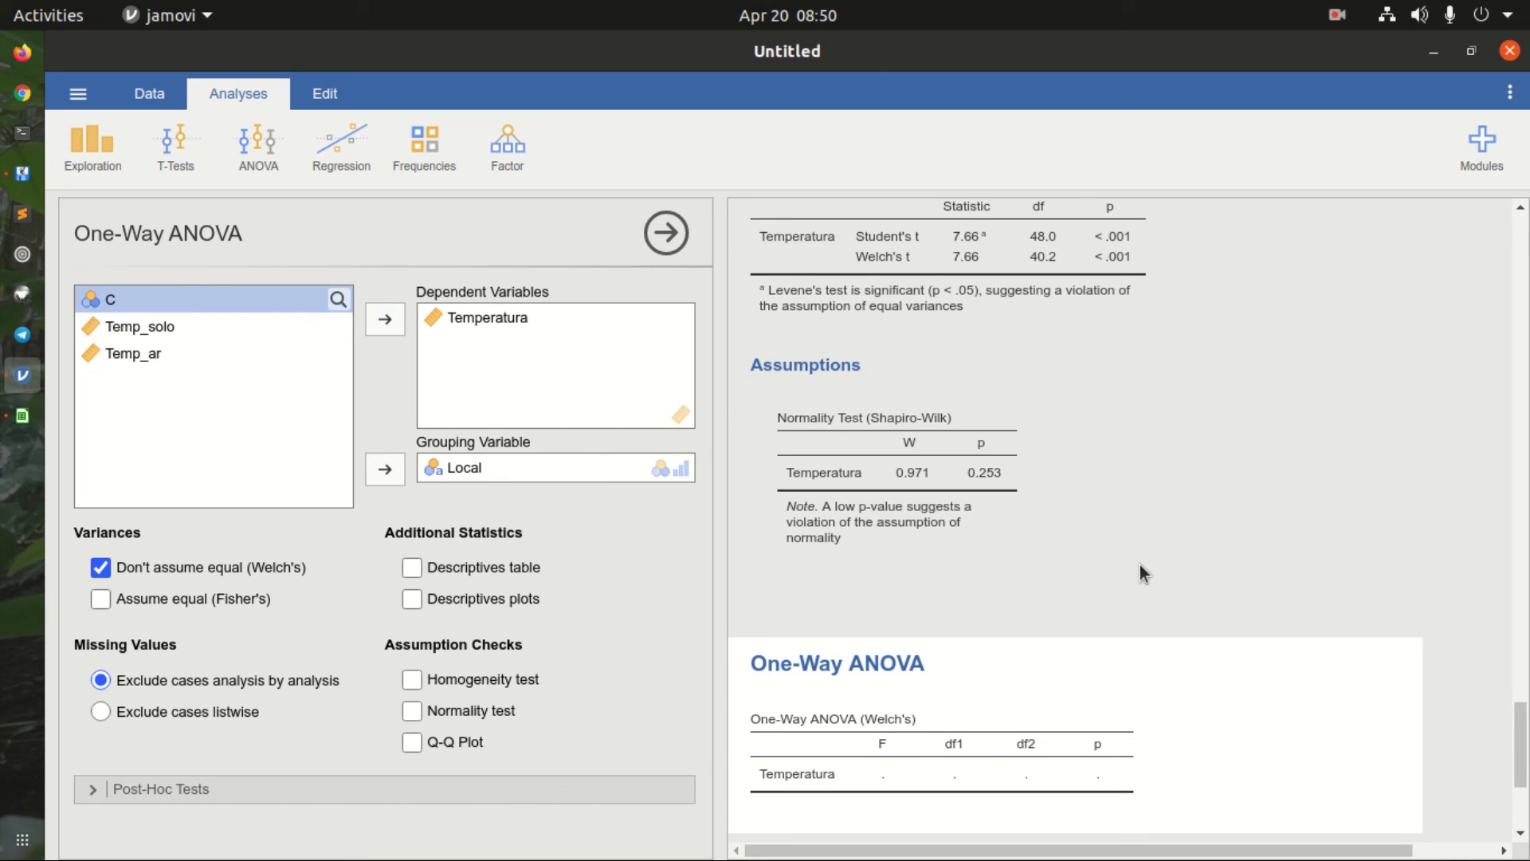
scroll(1145, 558, "down", 2)
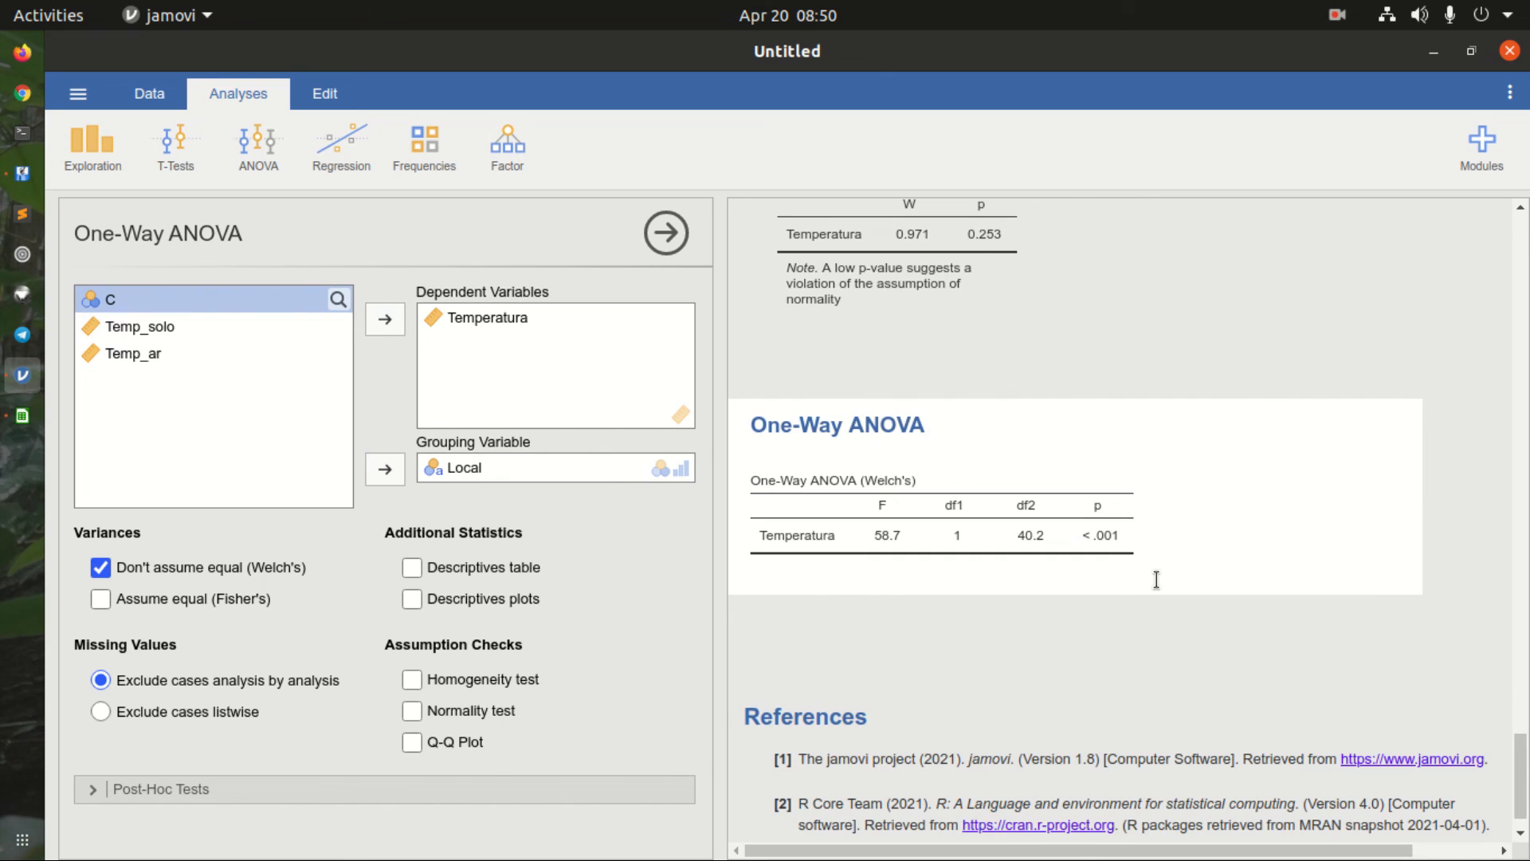